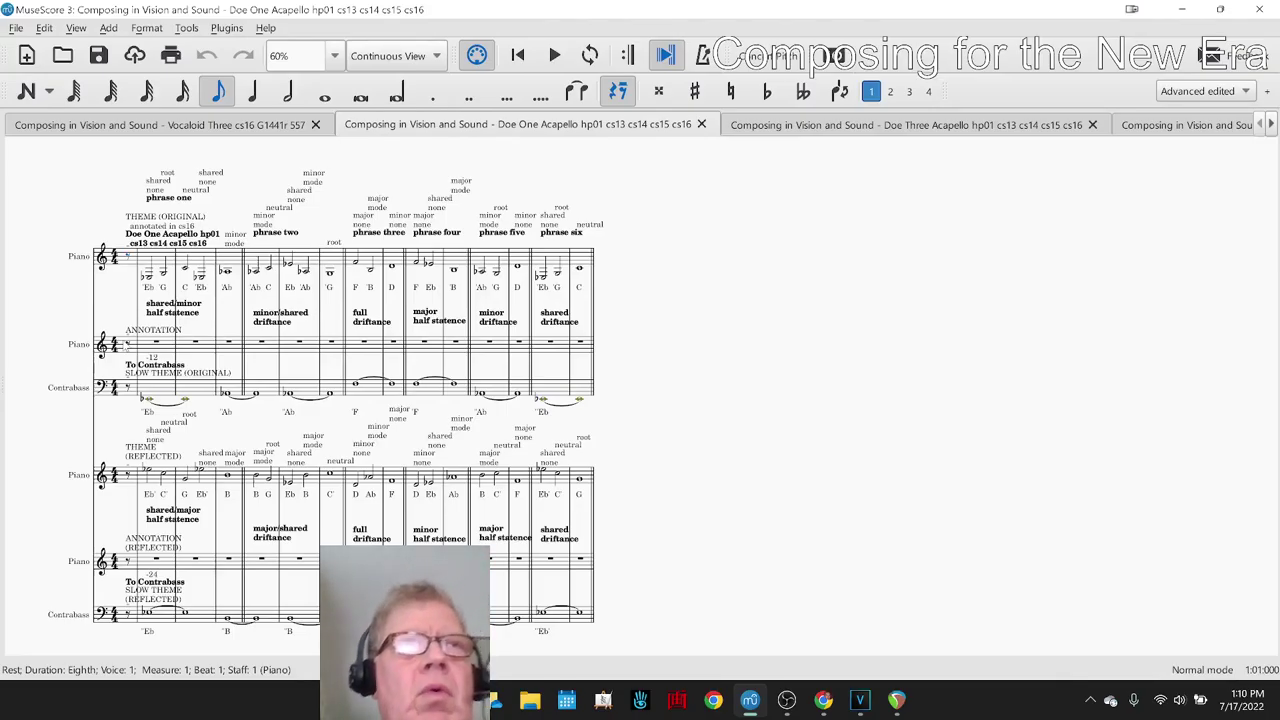
# Play the MuseScore score twice, toggling the instrument mixer between playbacks
pyautogui.click(36, 282)
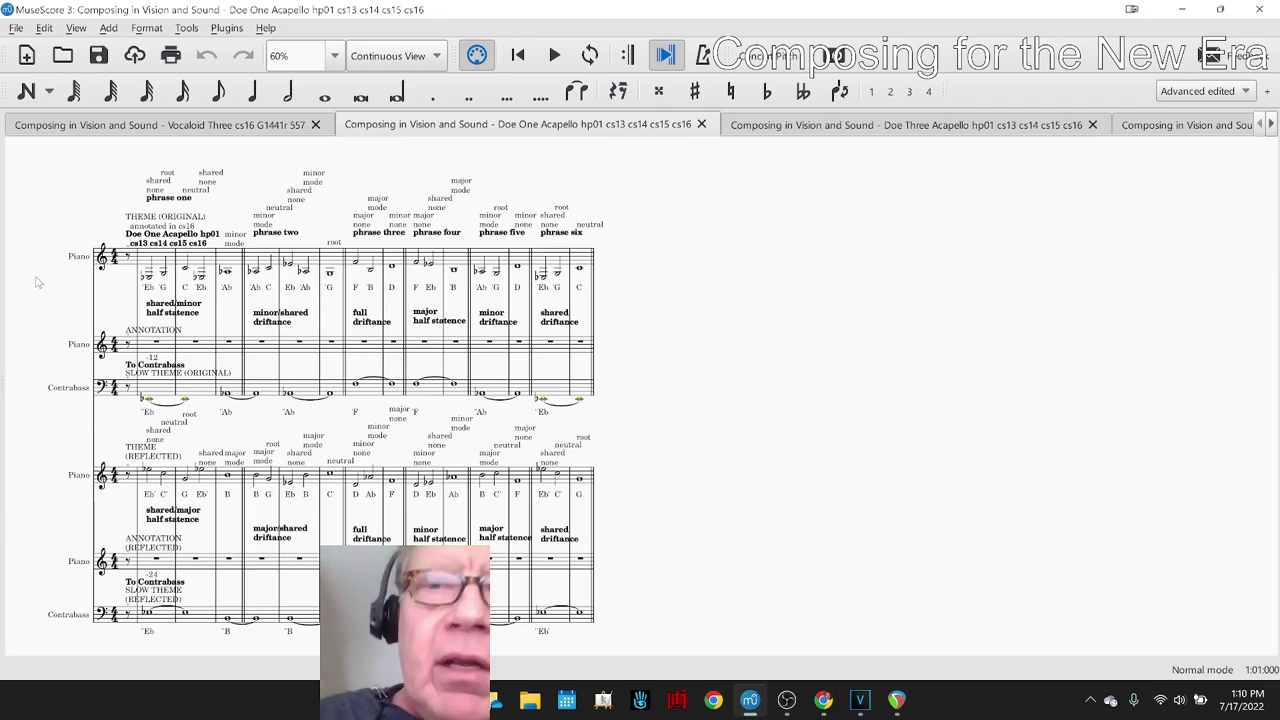
pyautogui.press('F10')
pyautogui.press('F10')
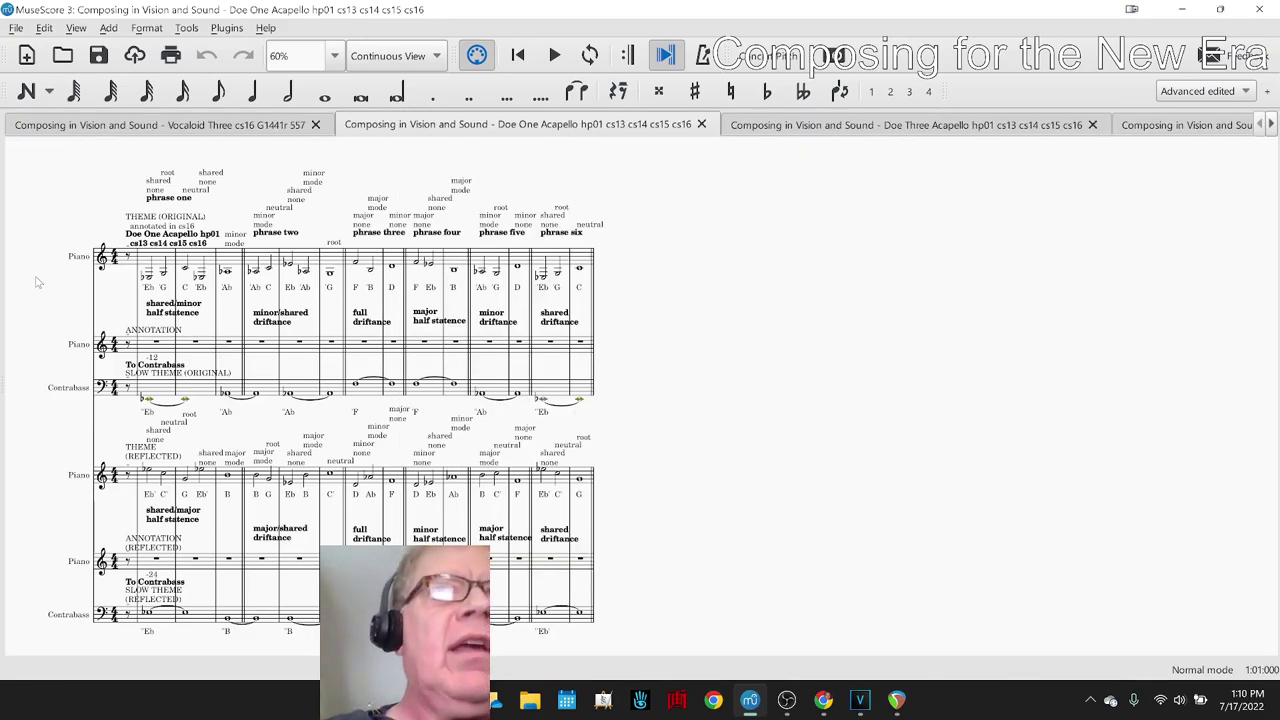
pyautogui.press('space')
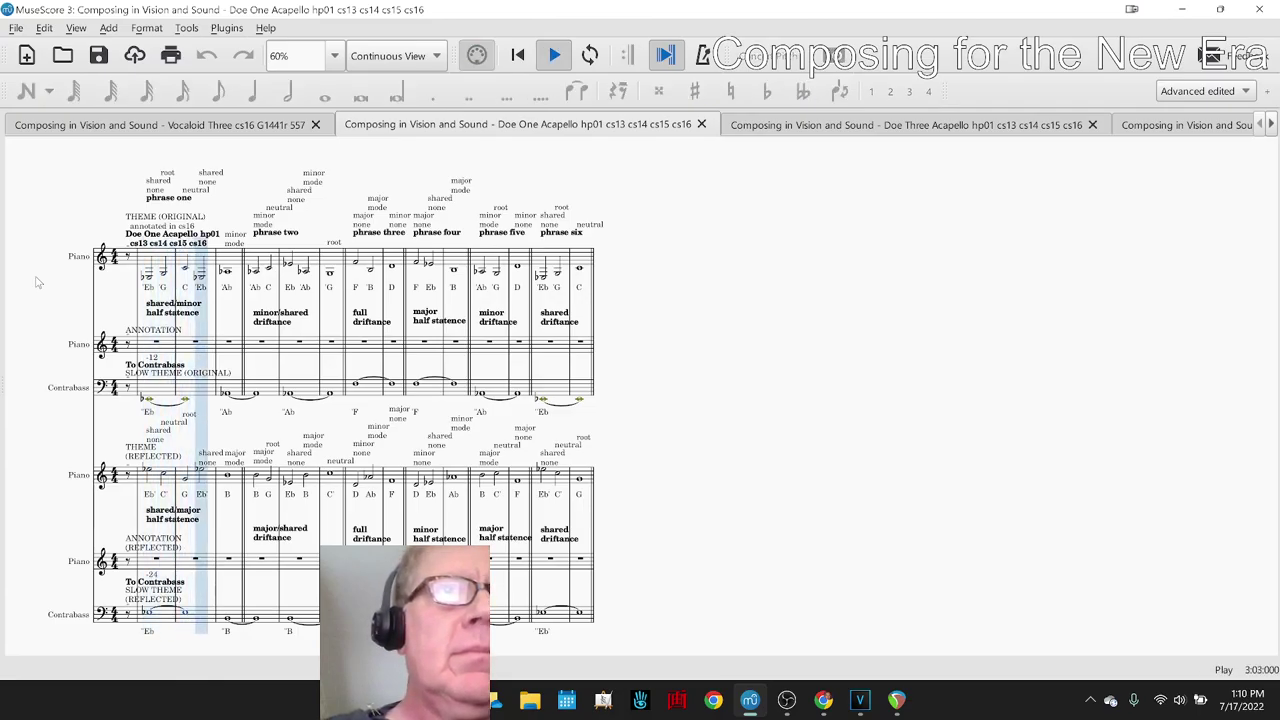
pyautogui.press('space')
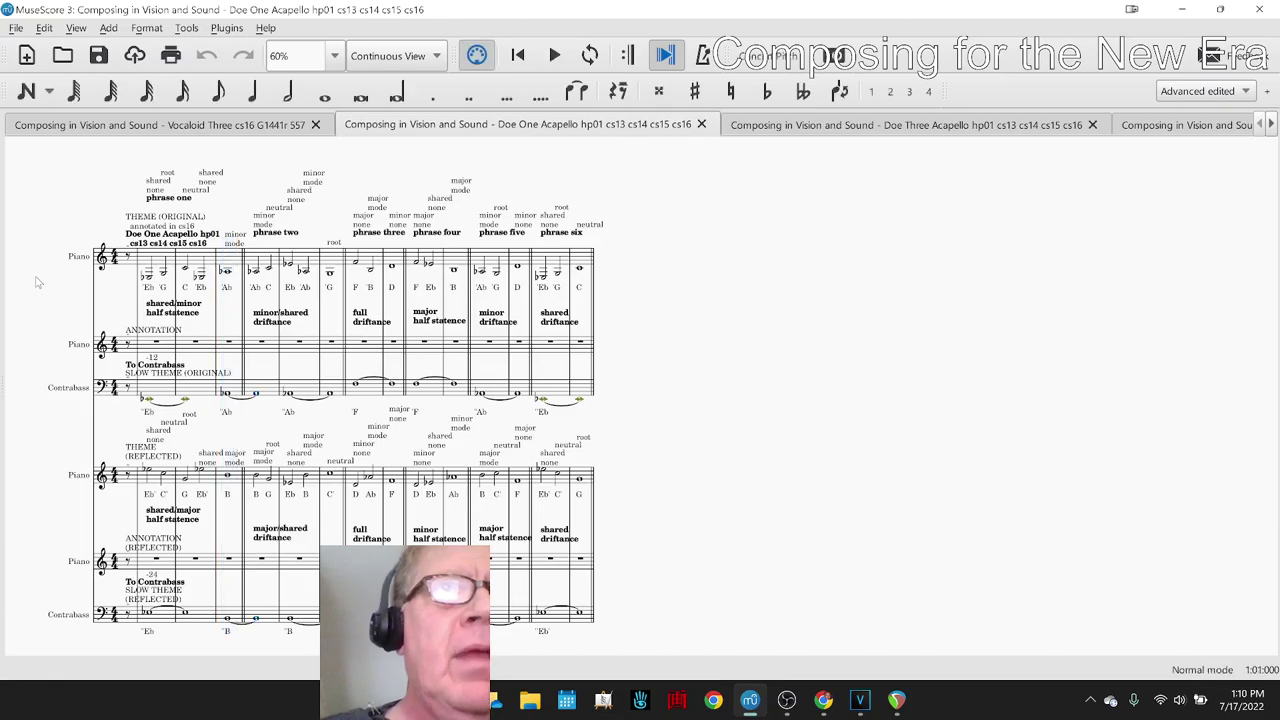
pyautogui.press('F10')
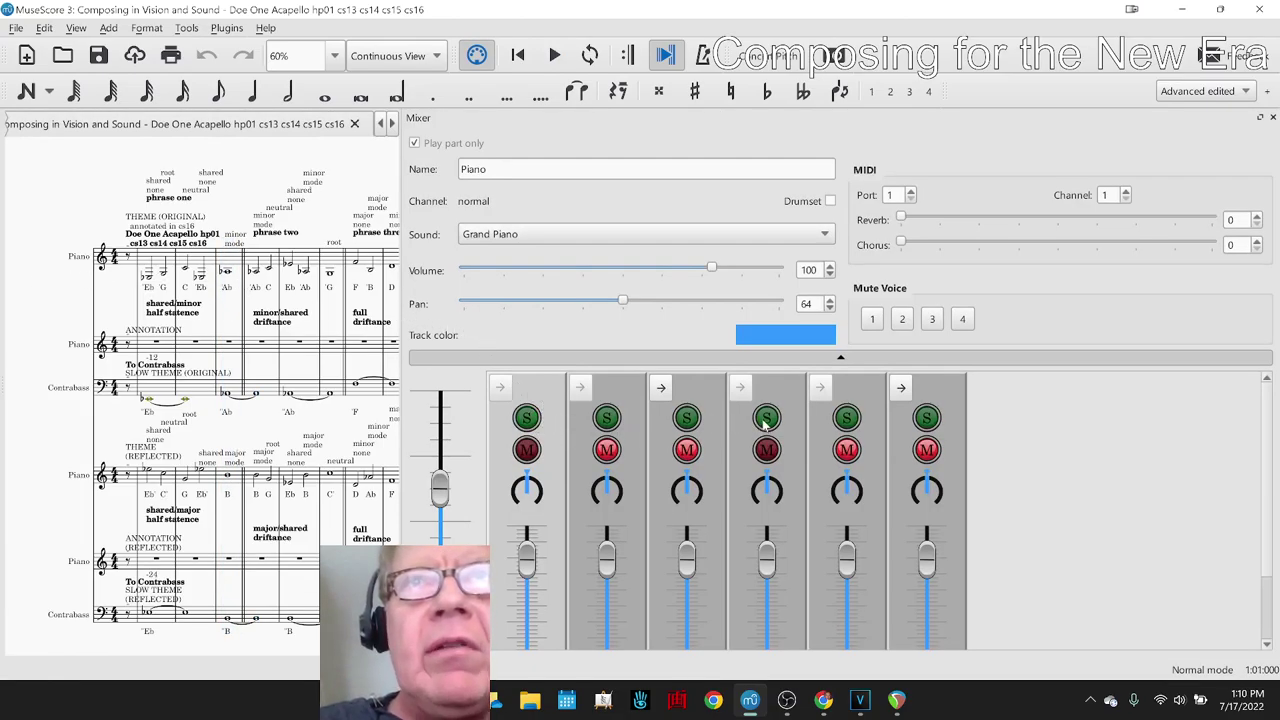
pyautogui.press('F10')
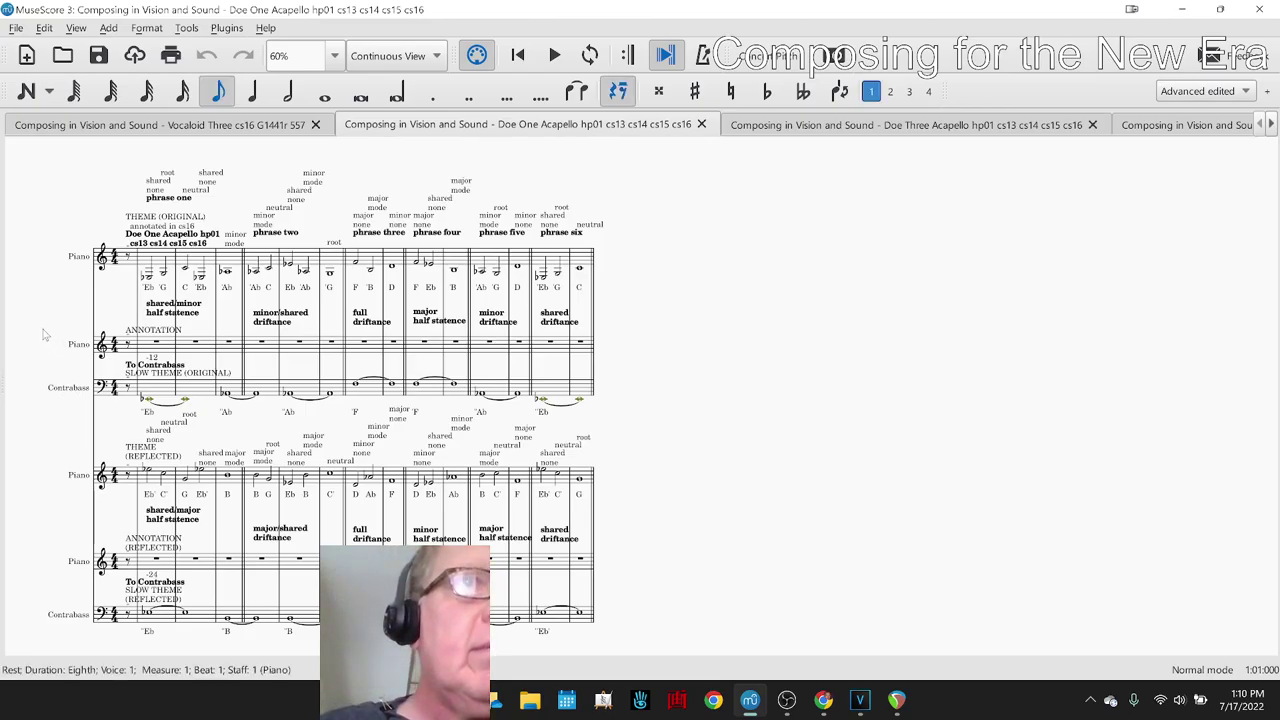
pyautogui.press('space')
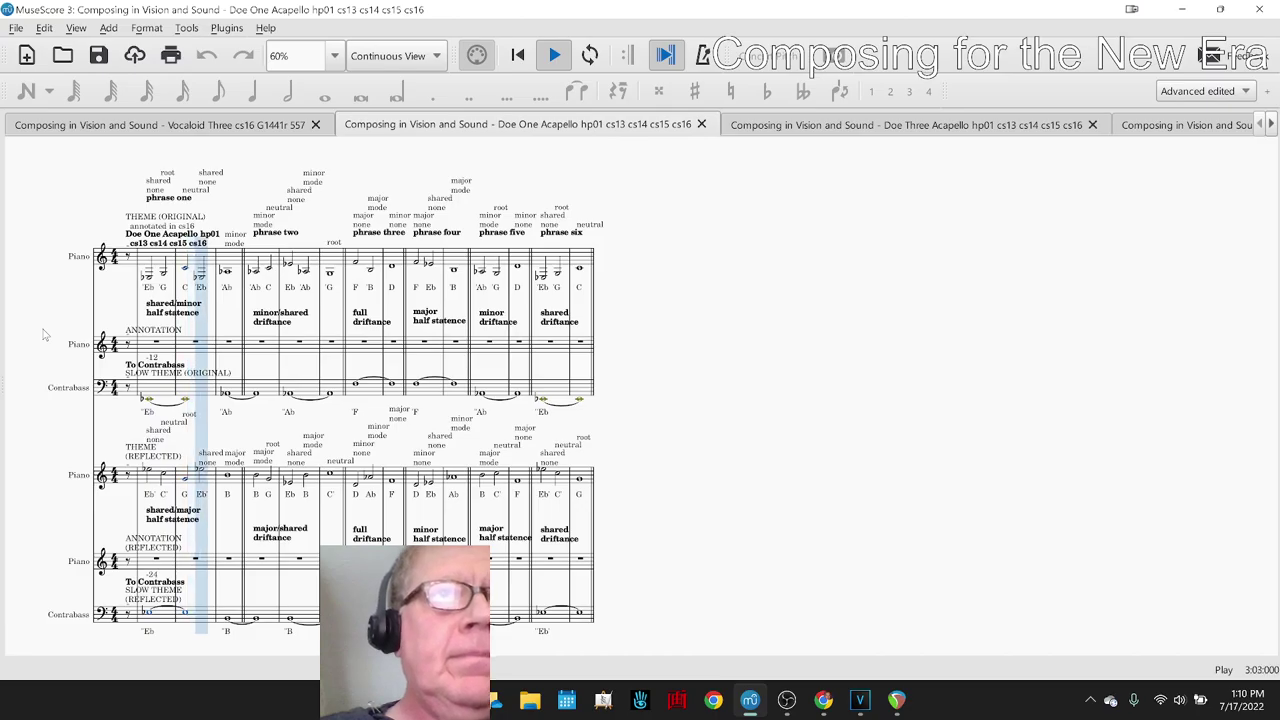
pyautogui.press('space')
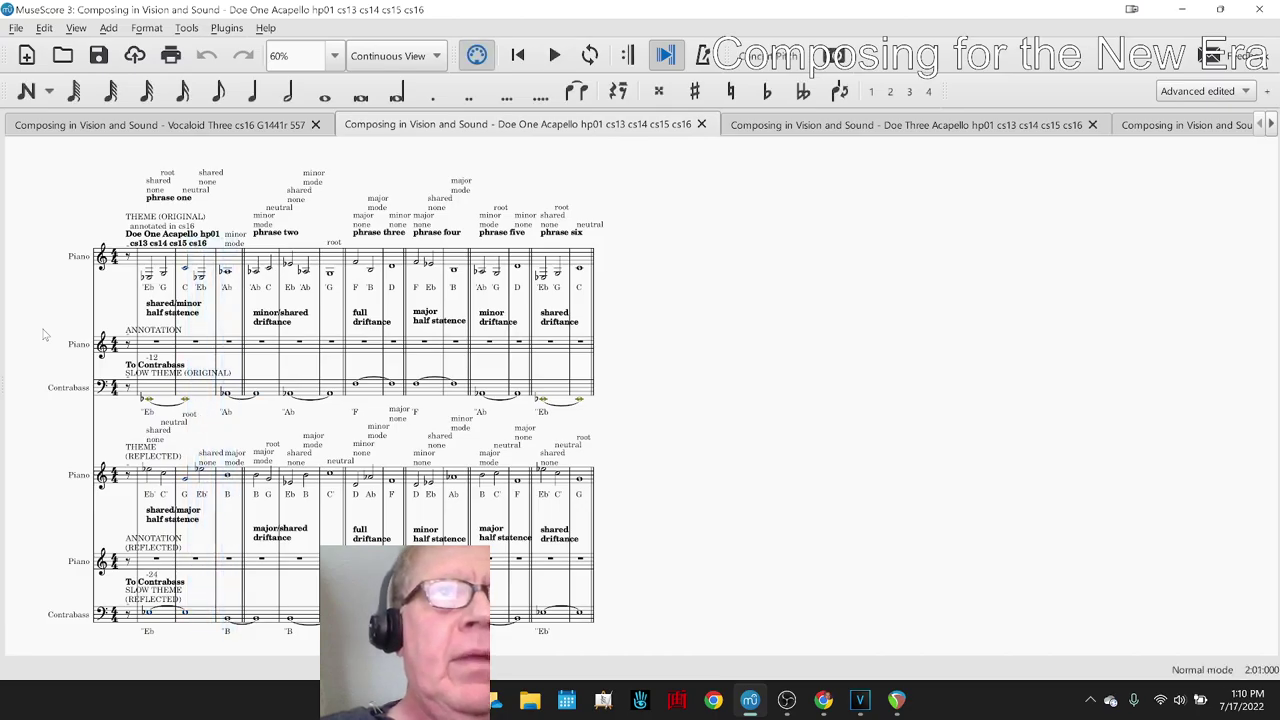
# Bring up the Napkin Diagram sheet and review the row 19 reflection and row 20 example notes
pyautogui.moveTo(858, 712)
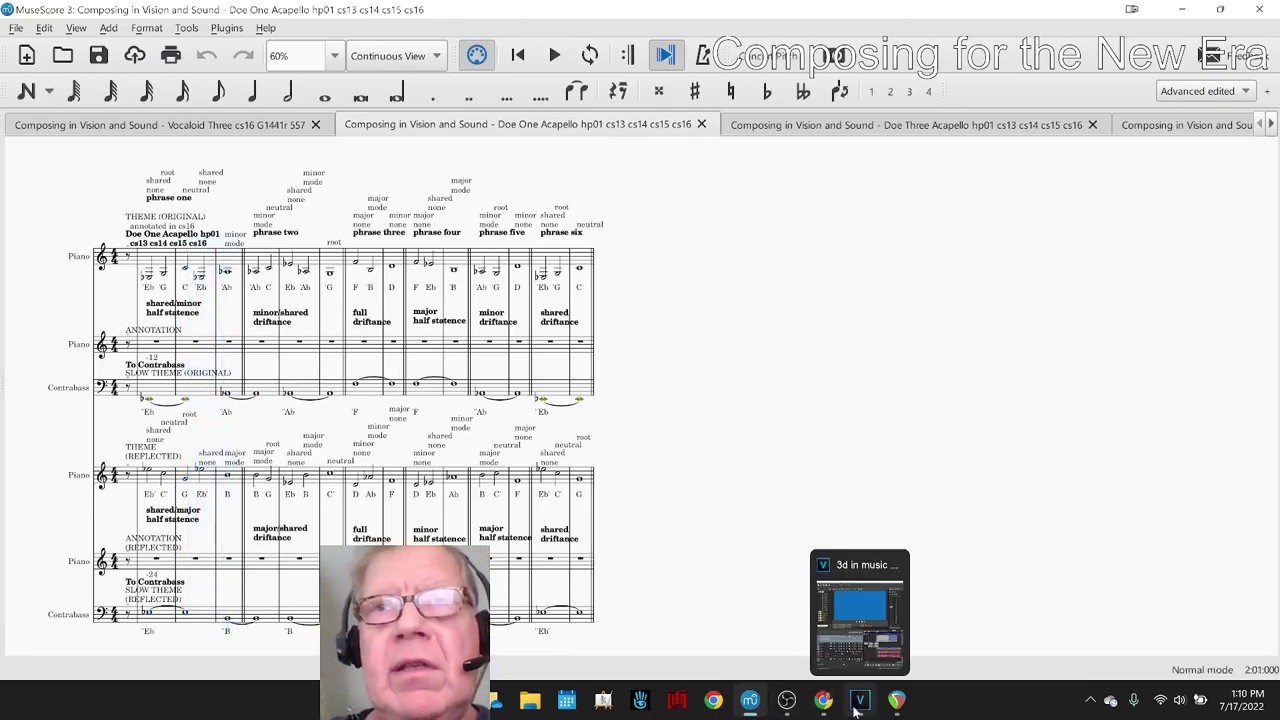
pyautogui.moveTo(822, 703)
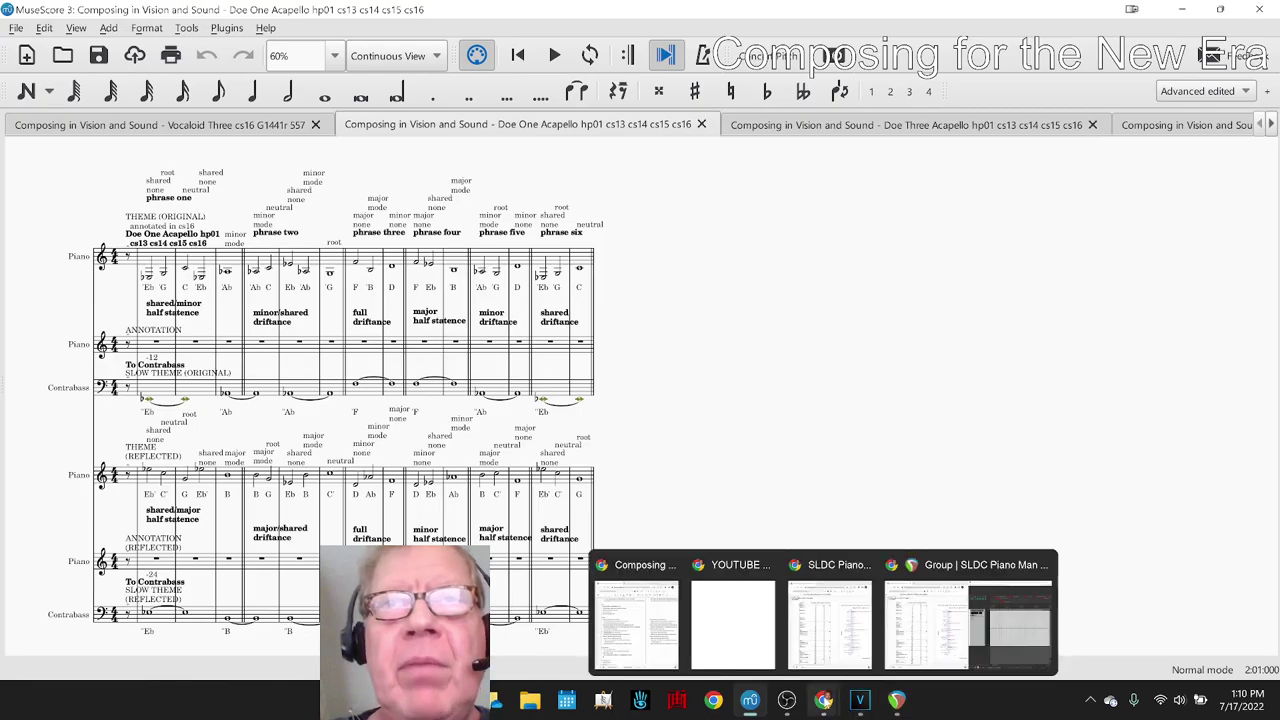
pyautogui.click(631, 620)
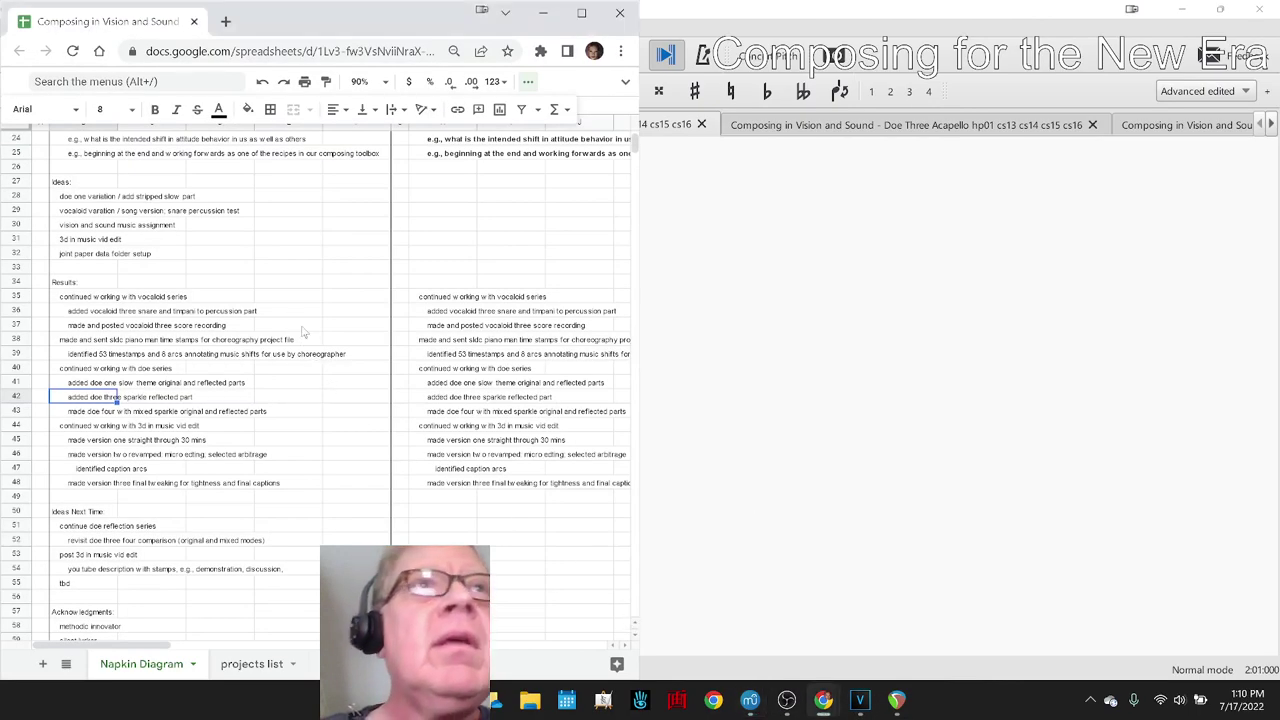
pyautogui.scroll(3, 312, 360)
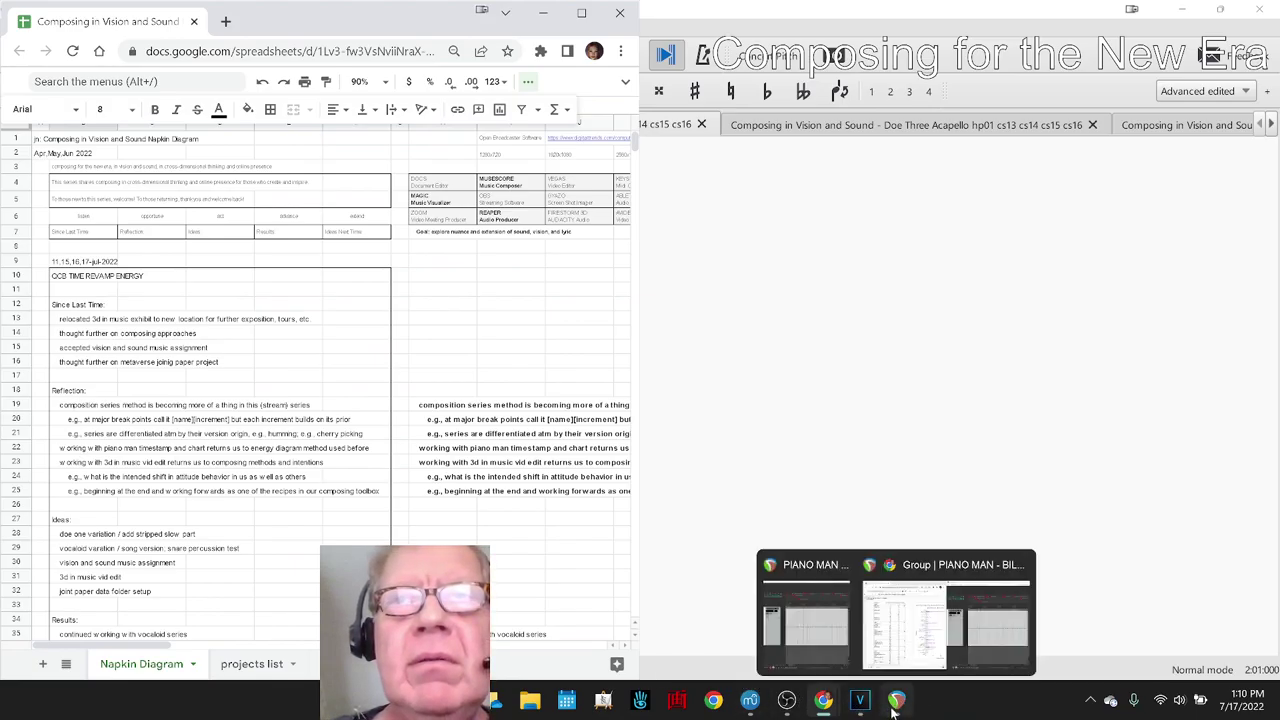
pyautogui.click(426, 408)
pyautogui.press('Right')
pyautogui.press('Right')
pyautogui.press('Right')
pyautogui.press('Right')
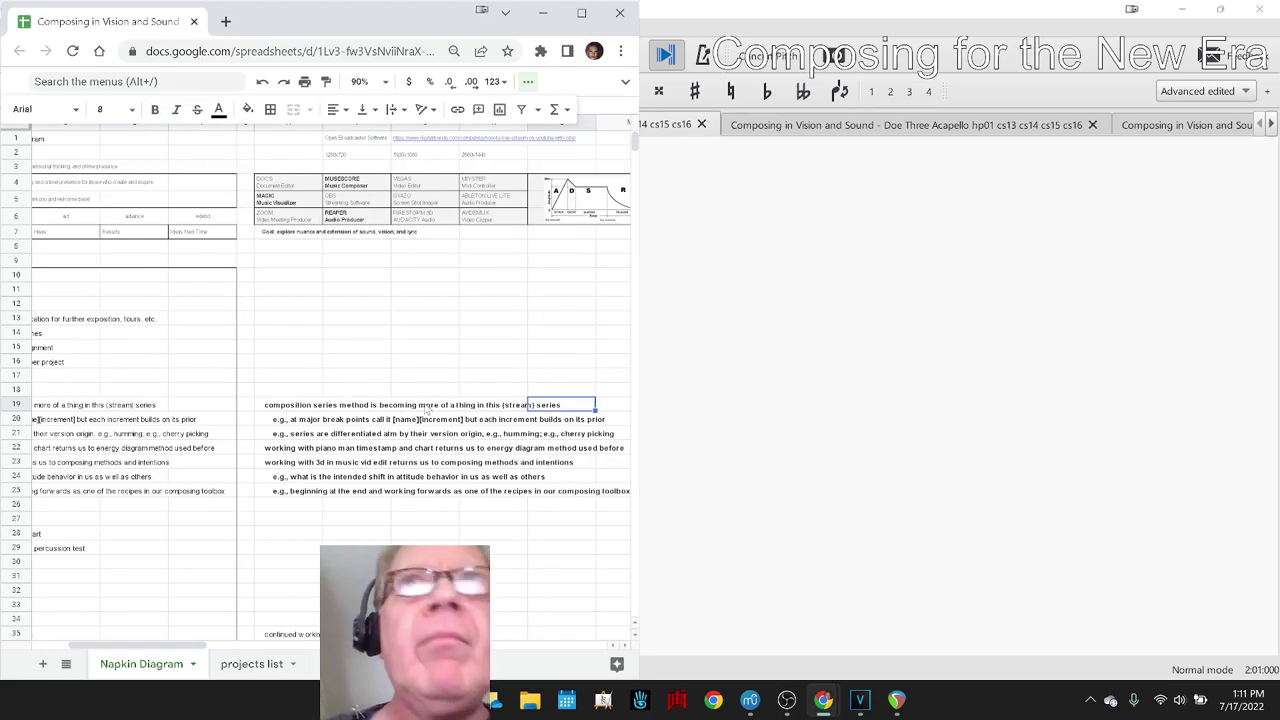
pyautogui.click(702, 275)
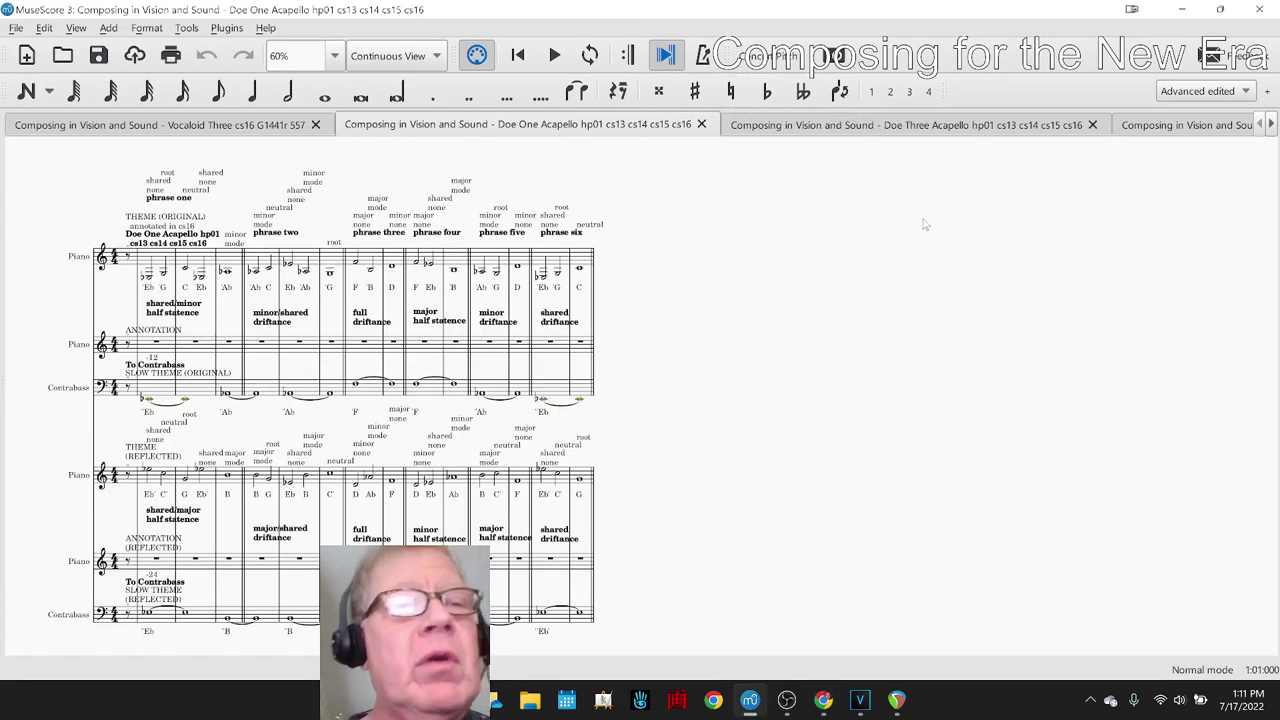
pyautogui.hotkey('alt', 'Tab')
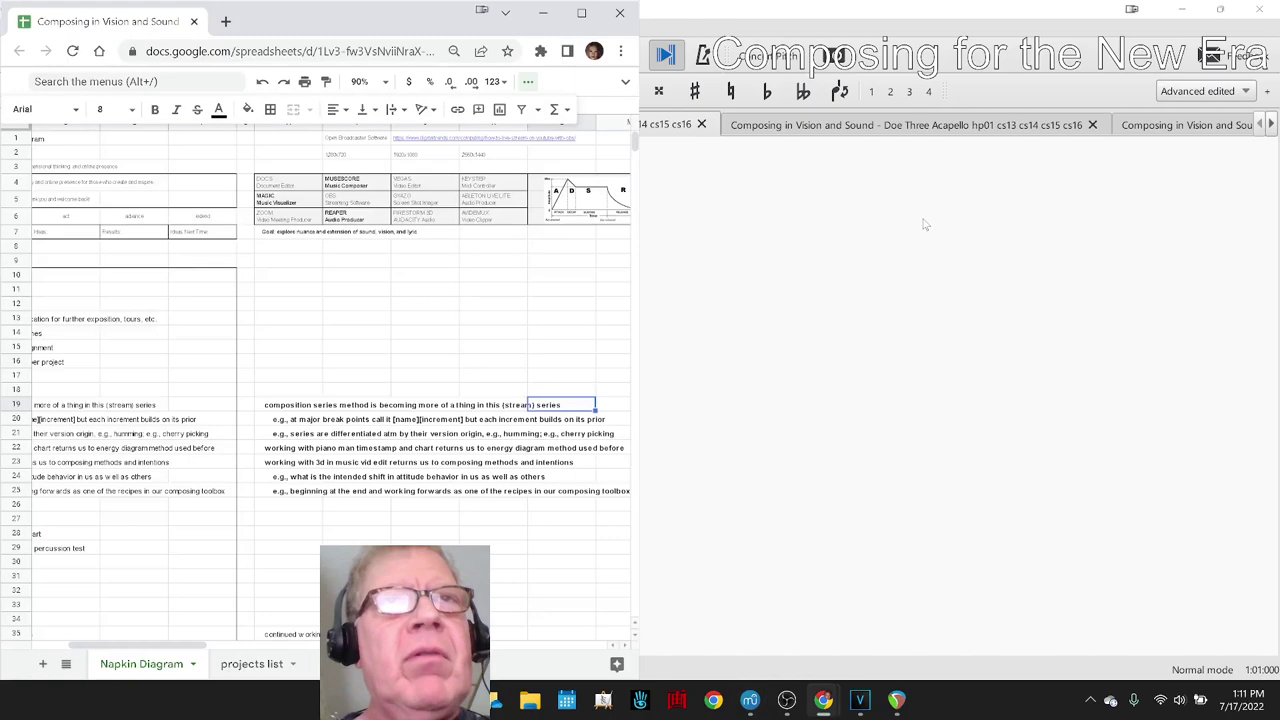
pyautogui.click(333, 421)
pyautogui.click(295, 421)
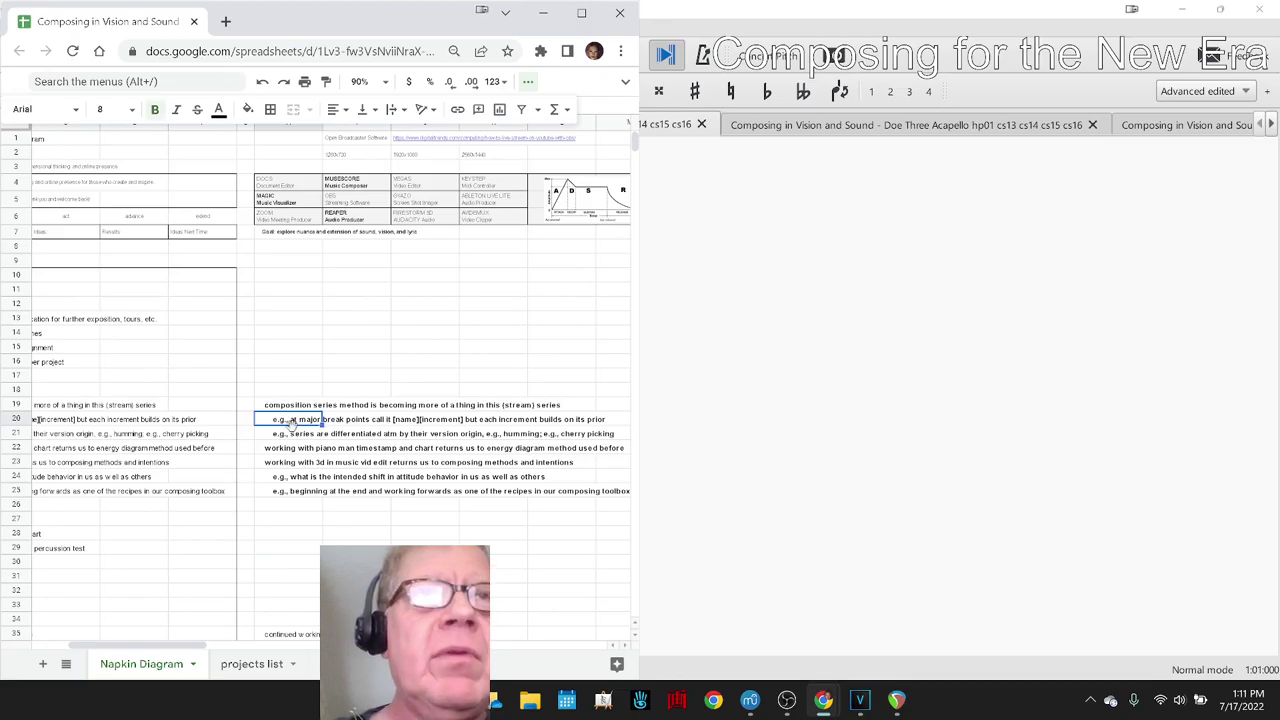
pyautogui.click(295, 435)
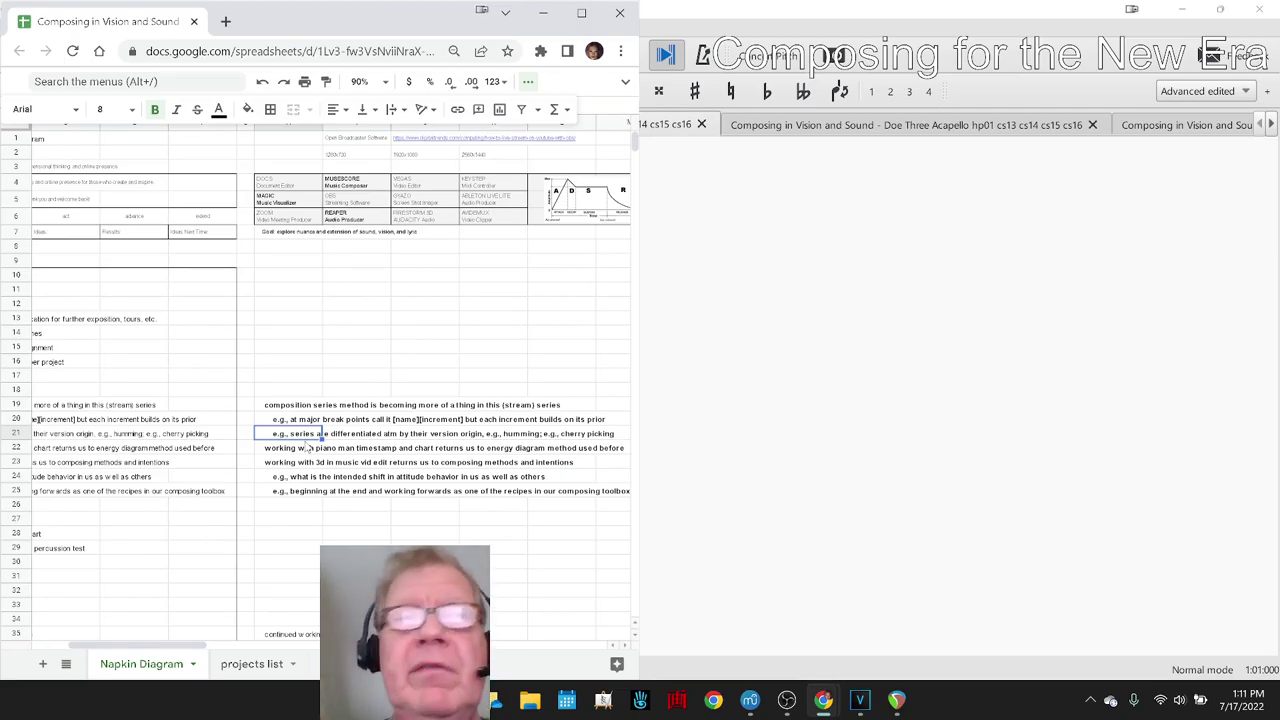
pyautogui.press('Down')
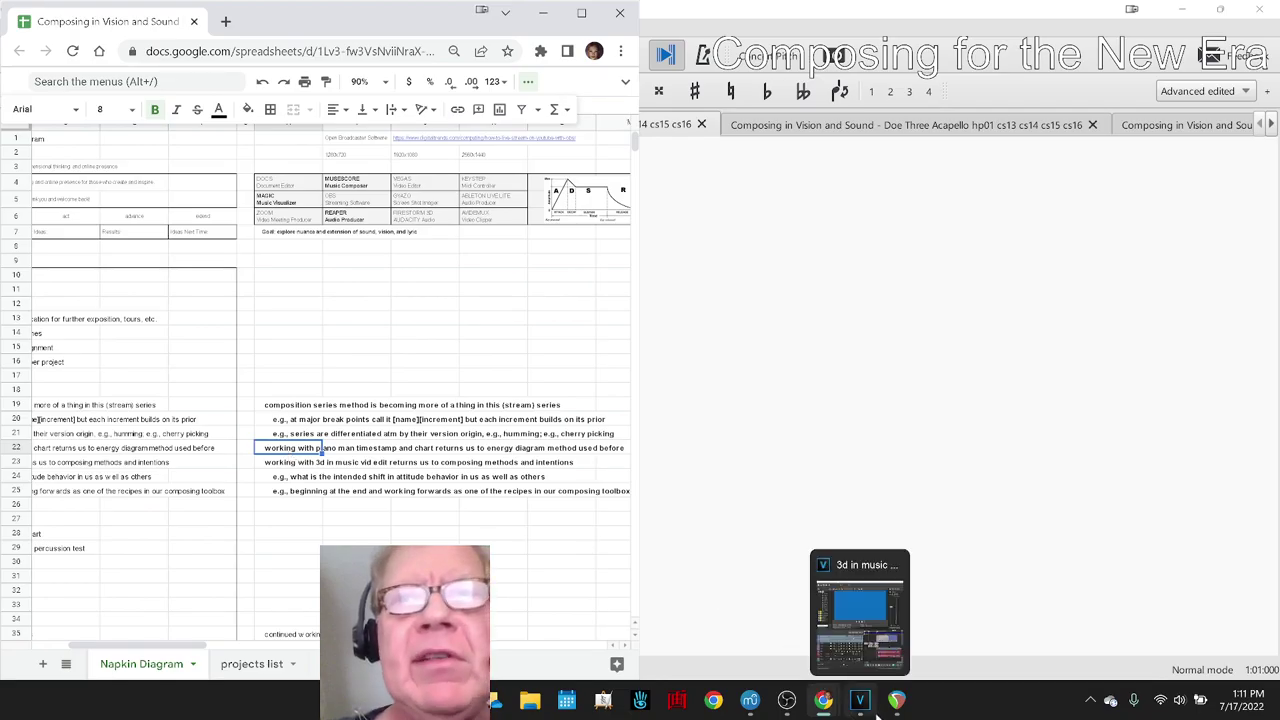
pyautogui.moveTo(884, 711)
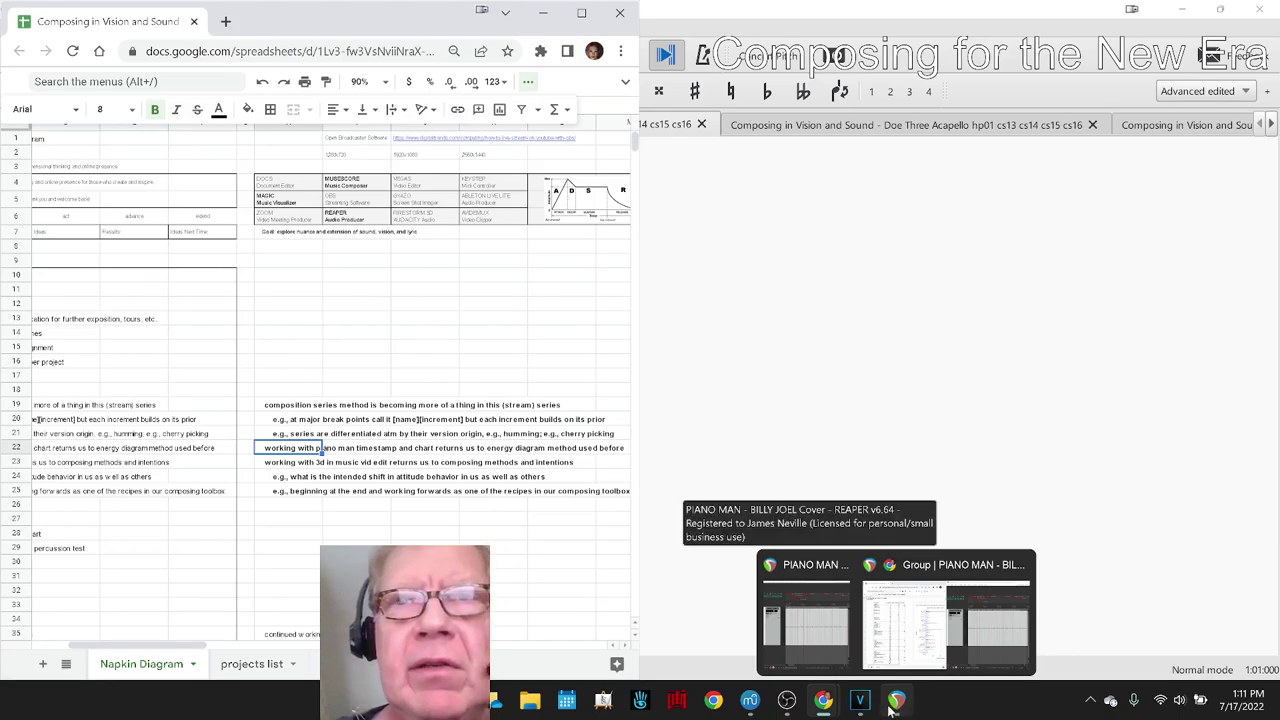
pyautogui.click(895, 708)
# Bring up the SLDC Piano Man time stamps sheet and check the INTRO on F and VERSE on G entries
pyautogui.moveTo(823, 703)
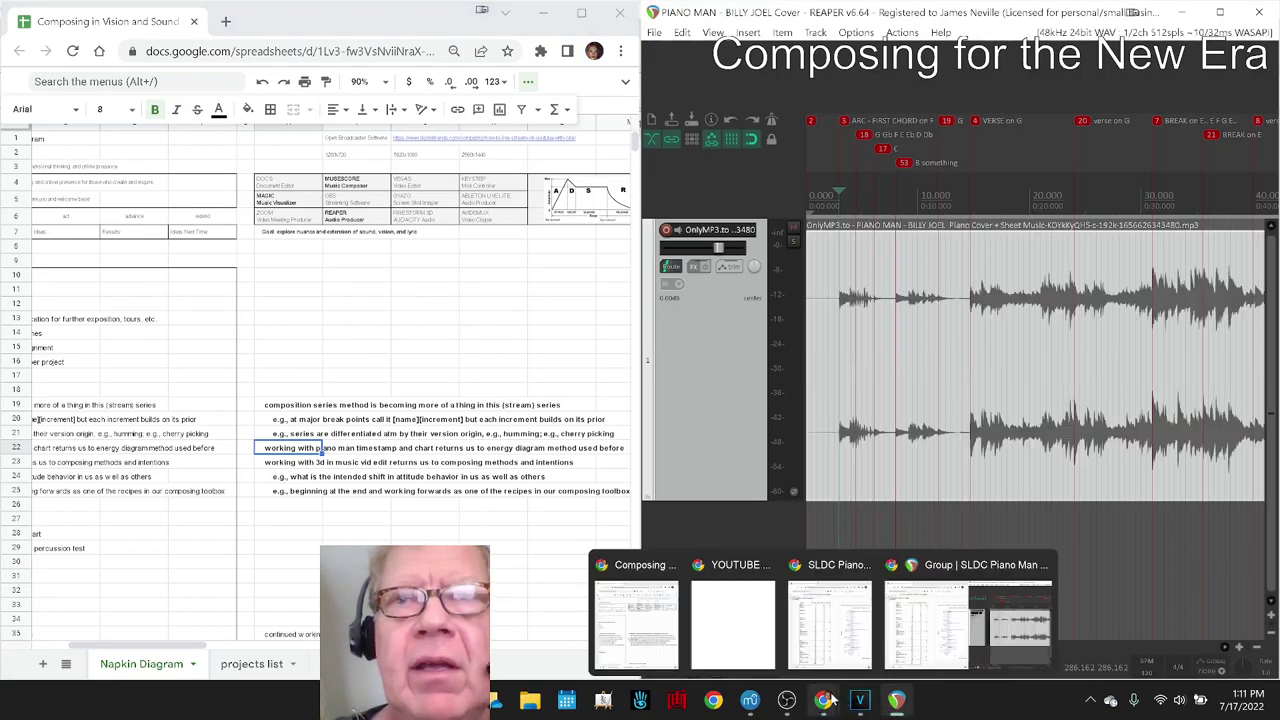
pyautogui.click(914, 650)
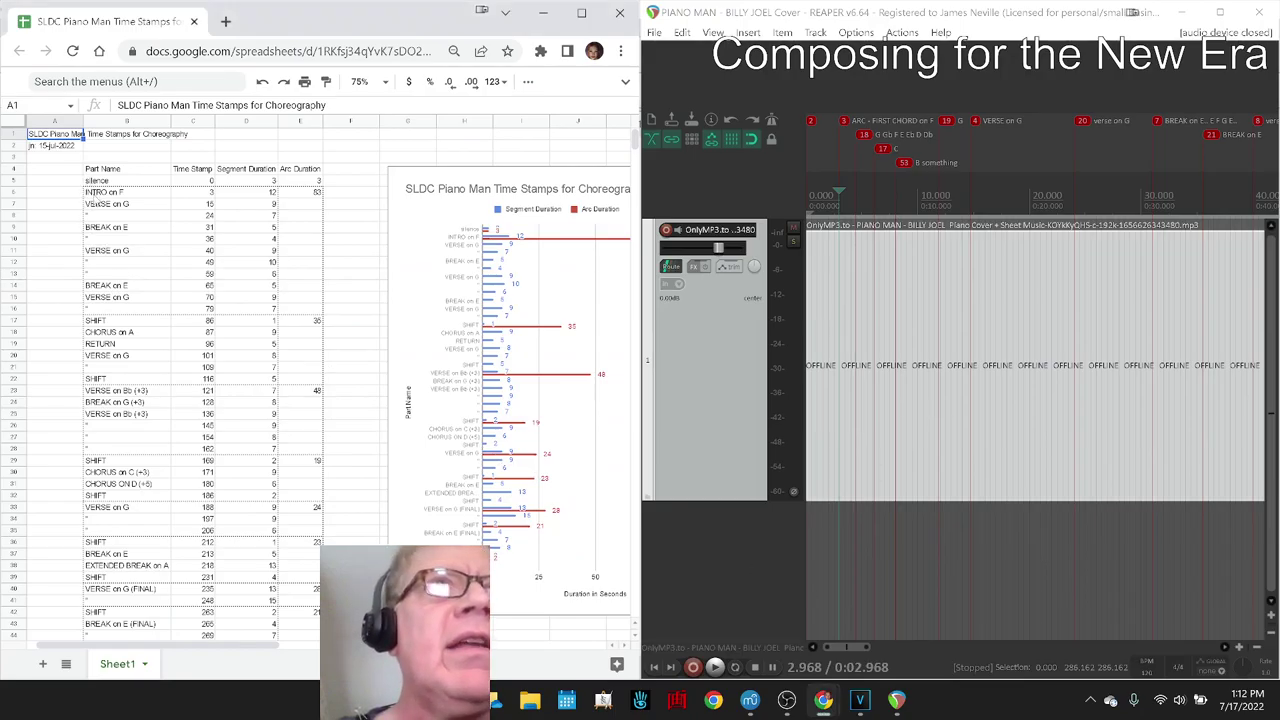
pyautogui.click(187, 193)
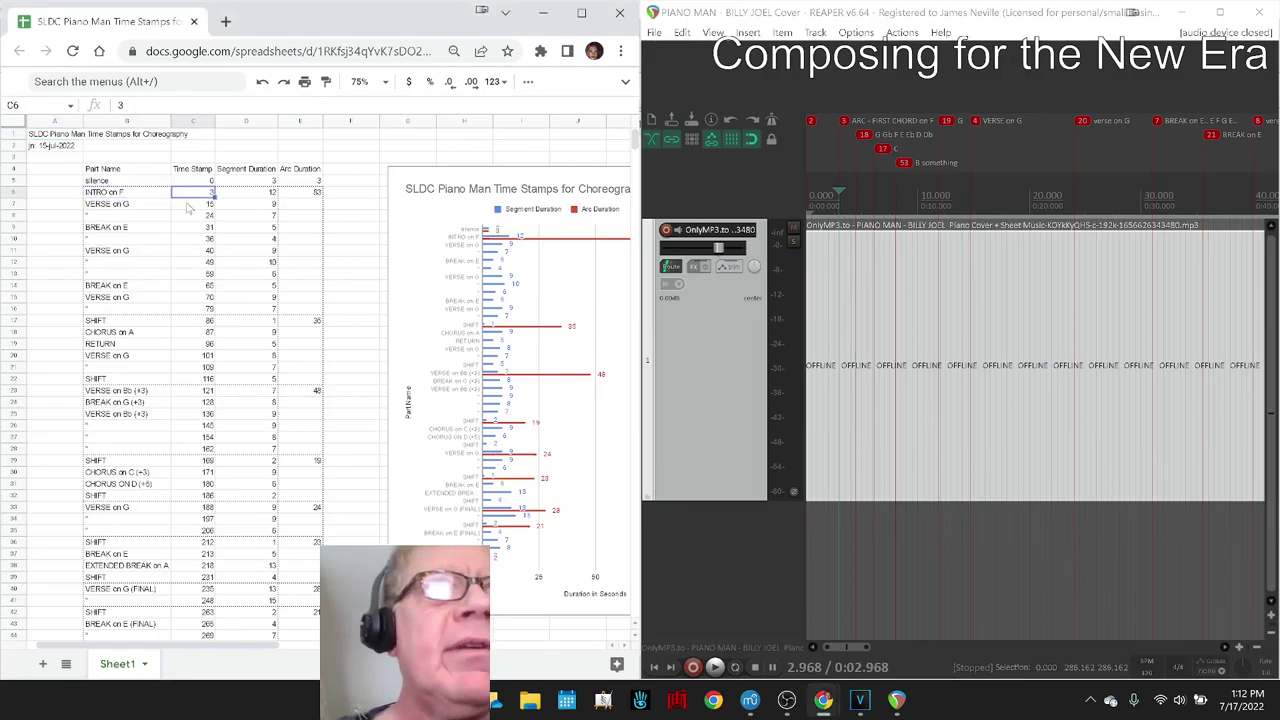
pyautogui.click(131, 205)
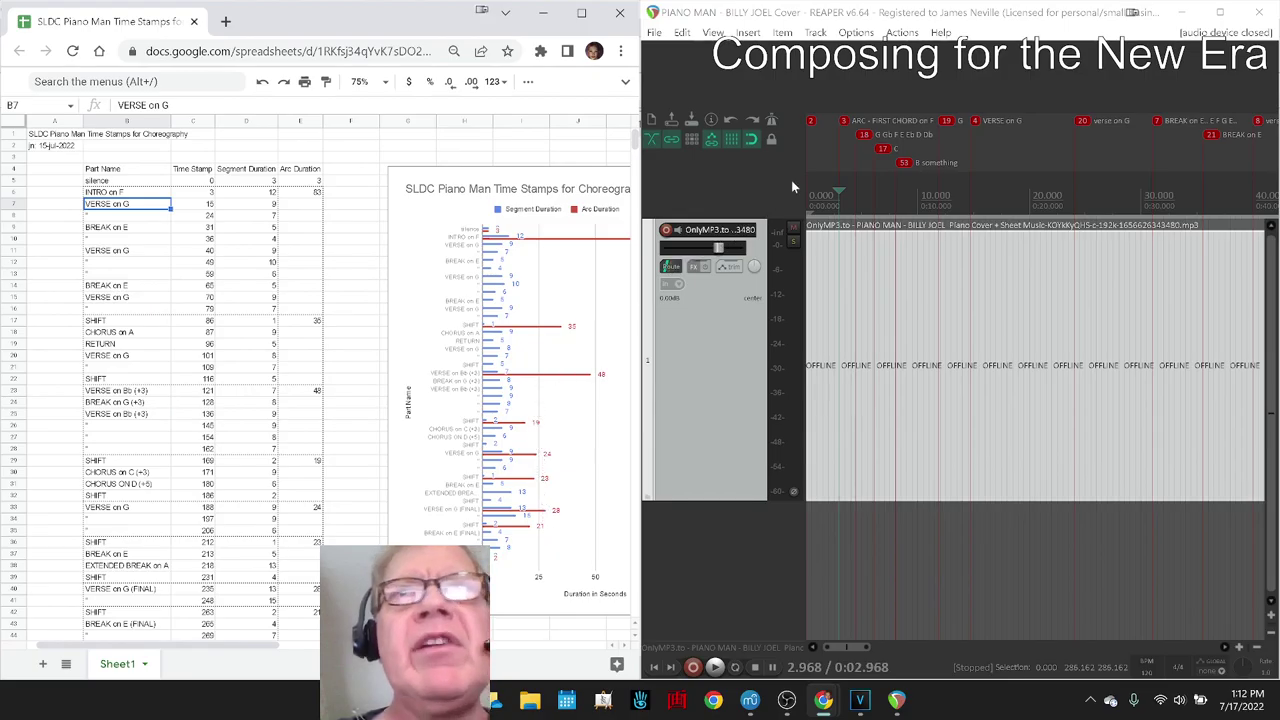
# Play the opening of the Piano Man project in REAPER, then stop it
pyautogui.click(843, 124)
pyautogui.press('space')
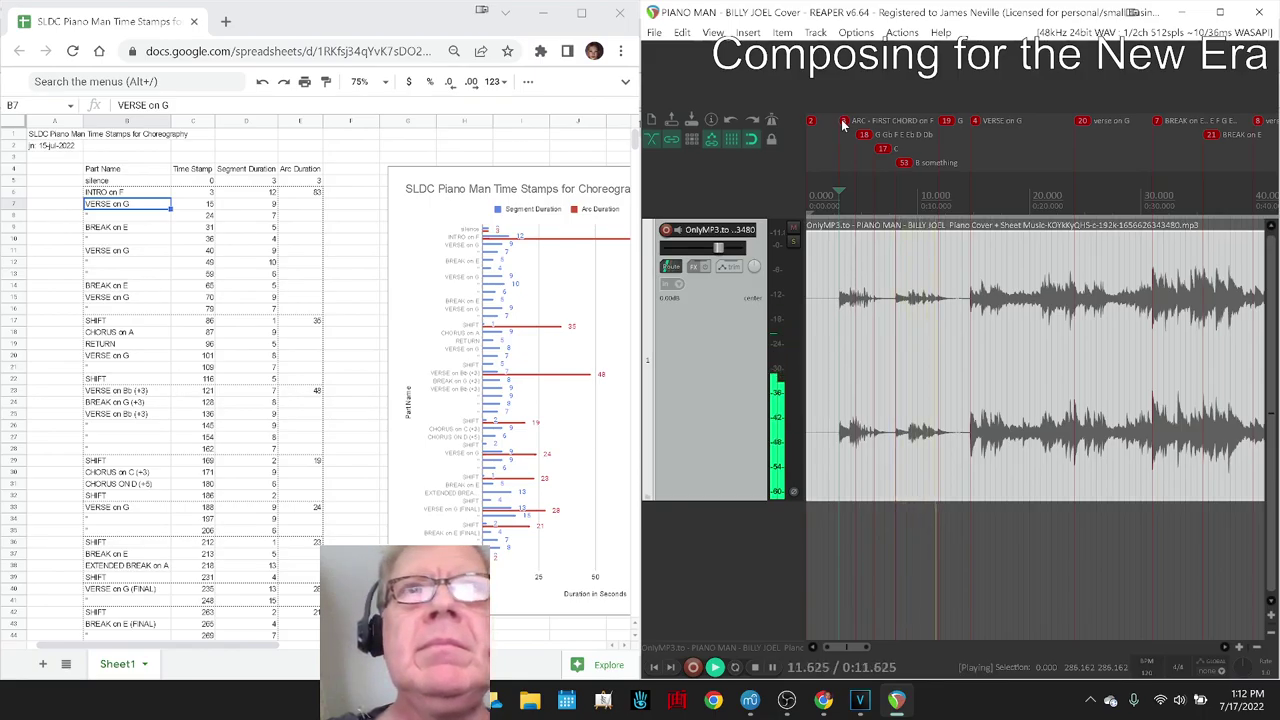
pyautogui.press('space')
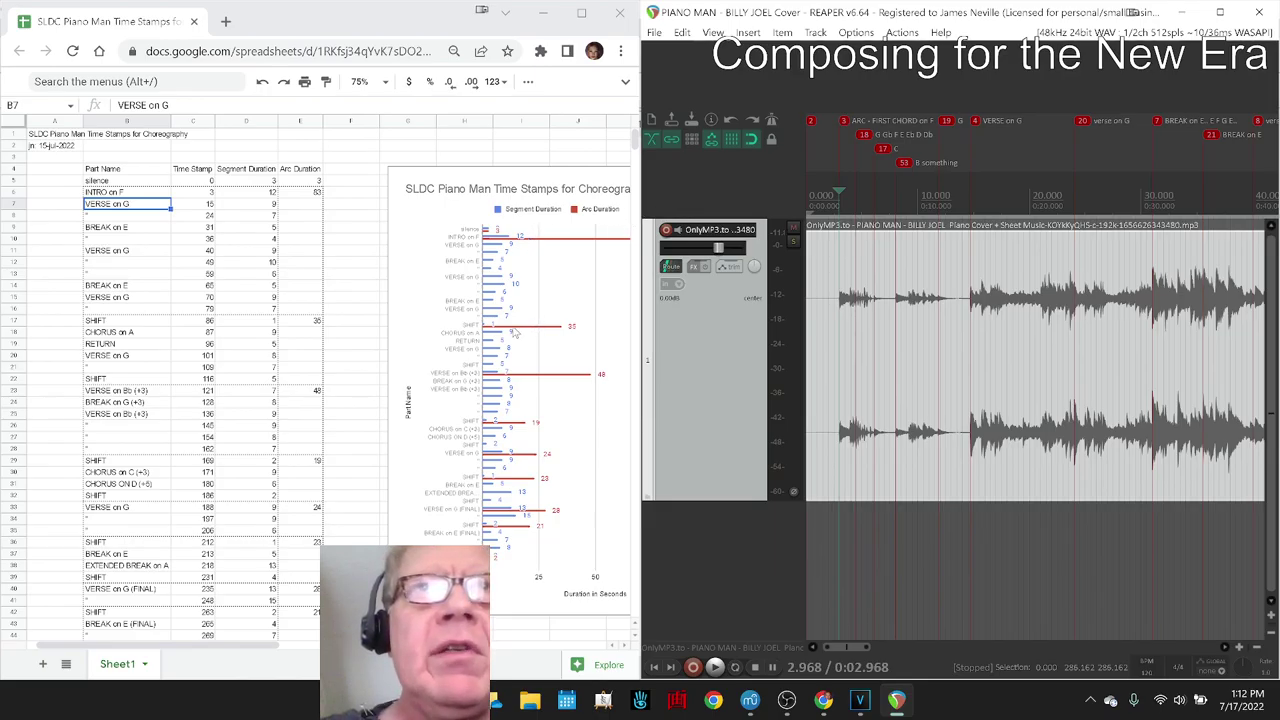
# Check the SHIFT entry, then play Piano Man from the 85.5 s region through the CHORUS on A
pyautogui.click(124, 320)
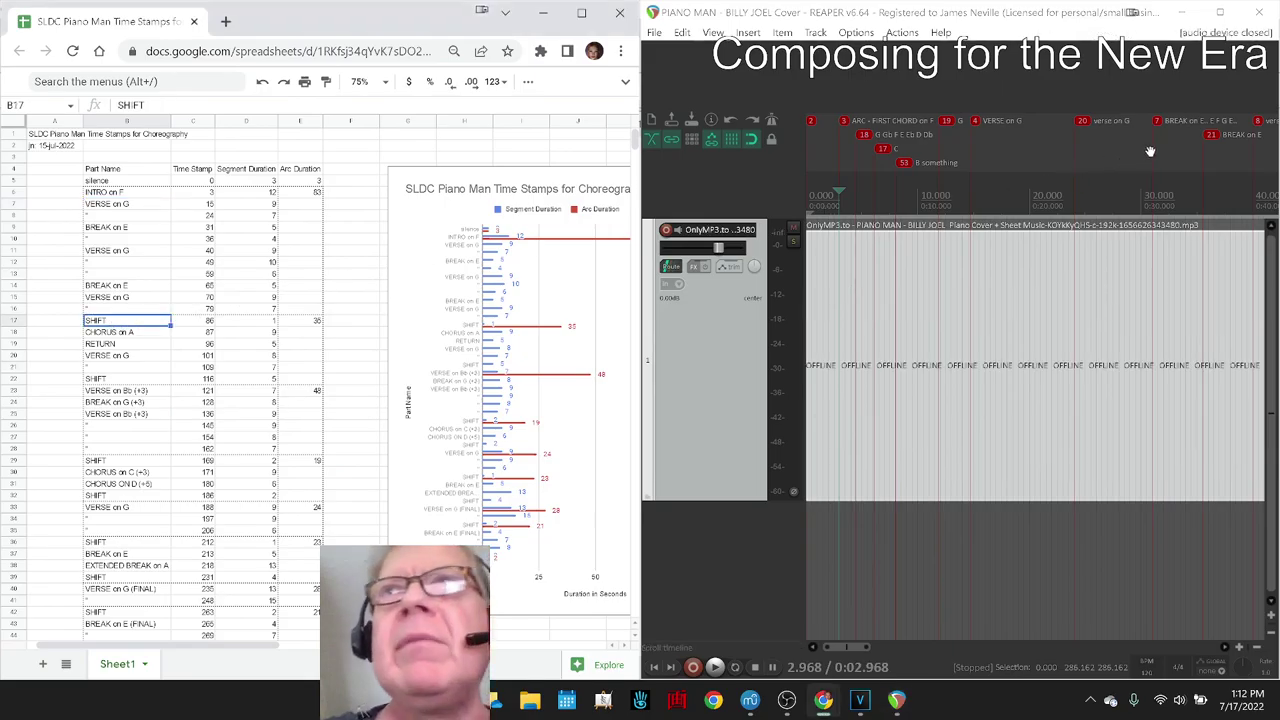
pyautogui.scroll(-2, 1150, 151)
pyautogui.scroll(-3, 1150, 151)
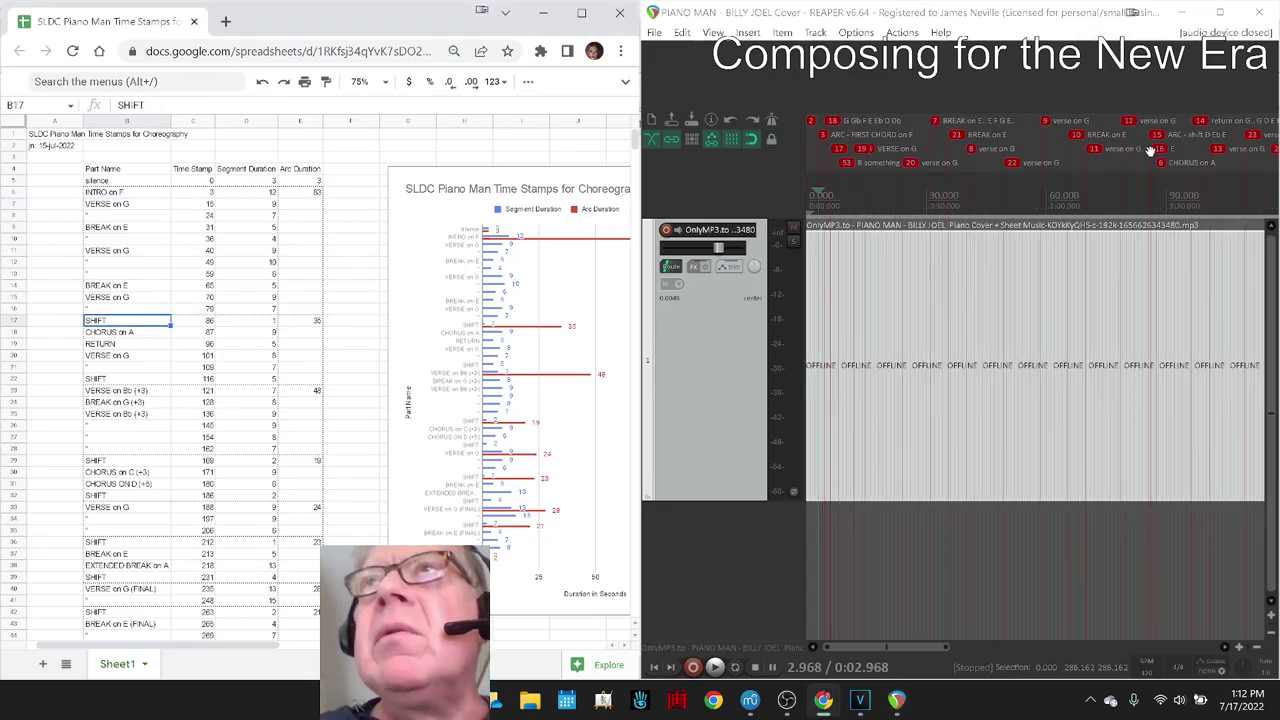
pyautogui.click(1160, 137)
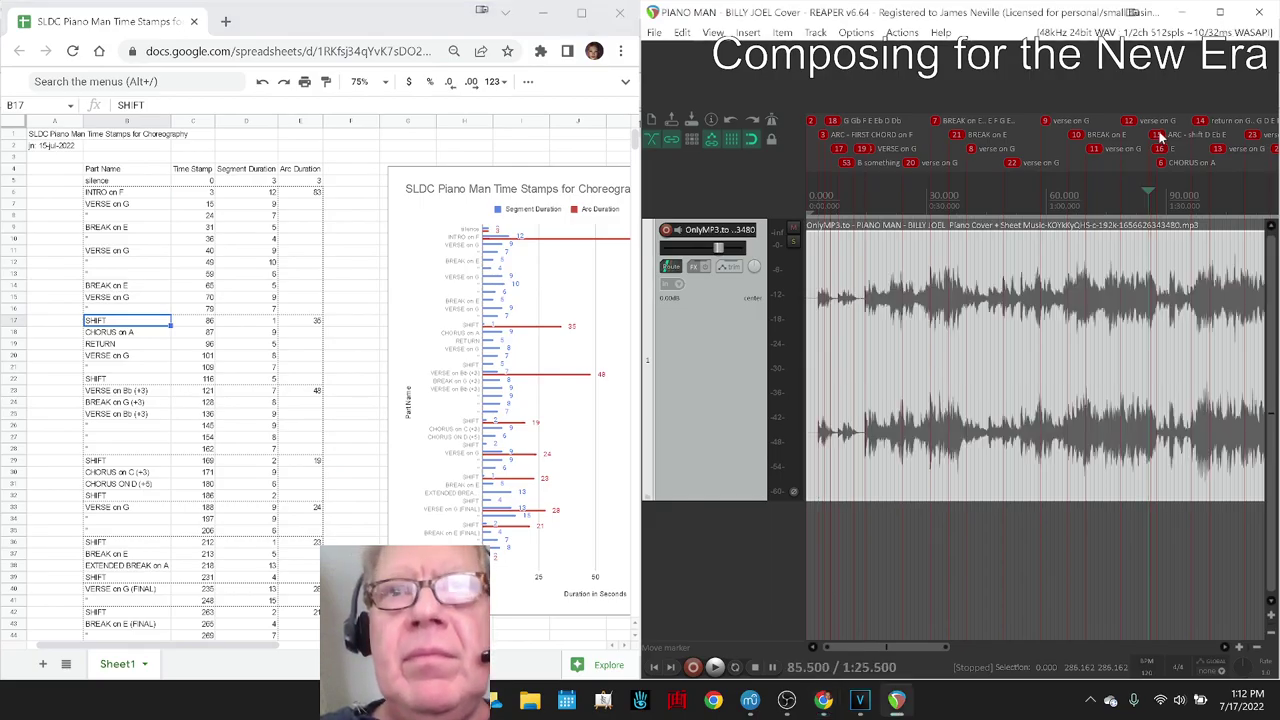
pyautogui.press('space')
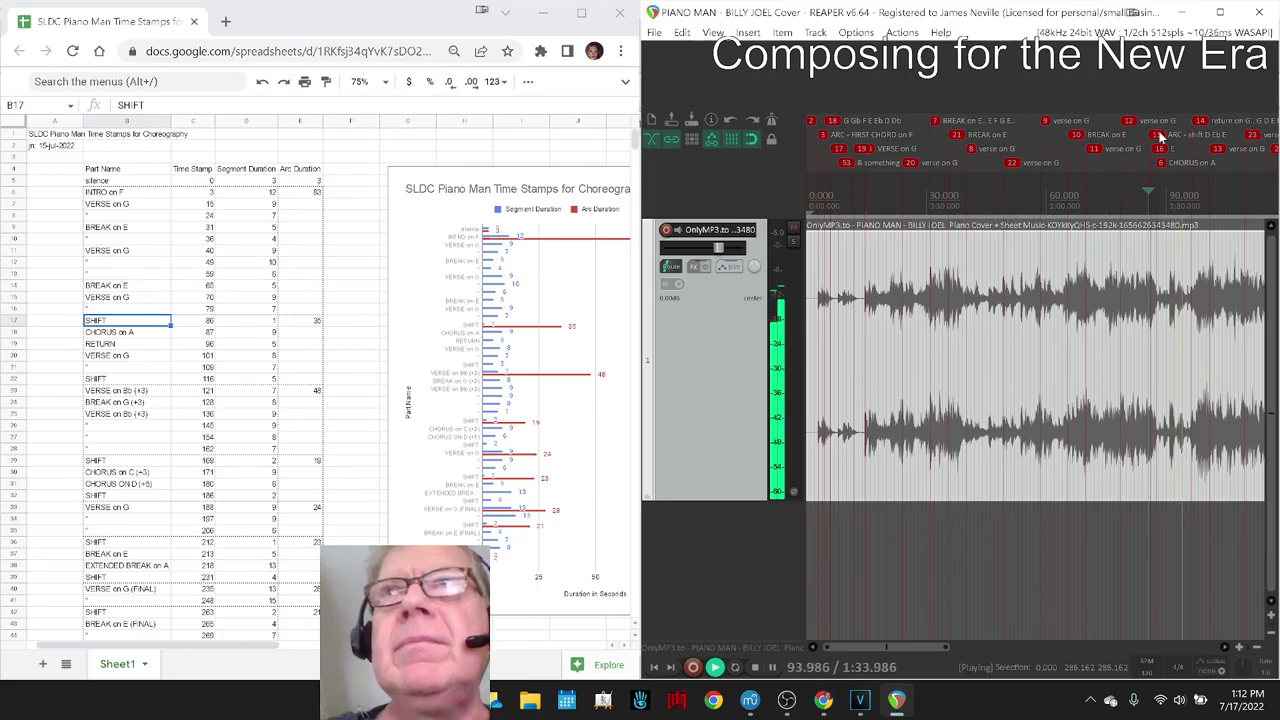
pyautogui.press('space')
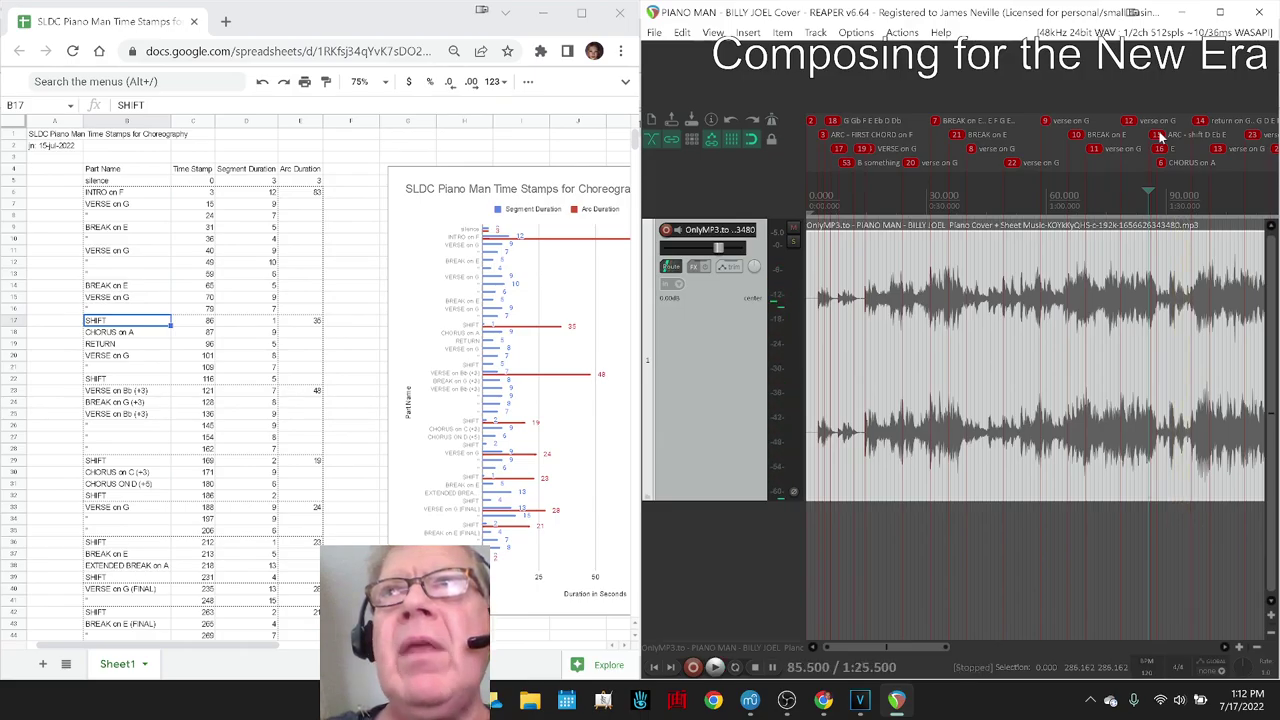
pyautogui.scroll(-5, 1160, 135)
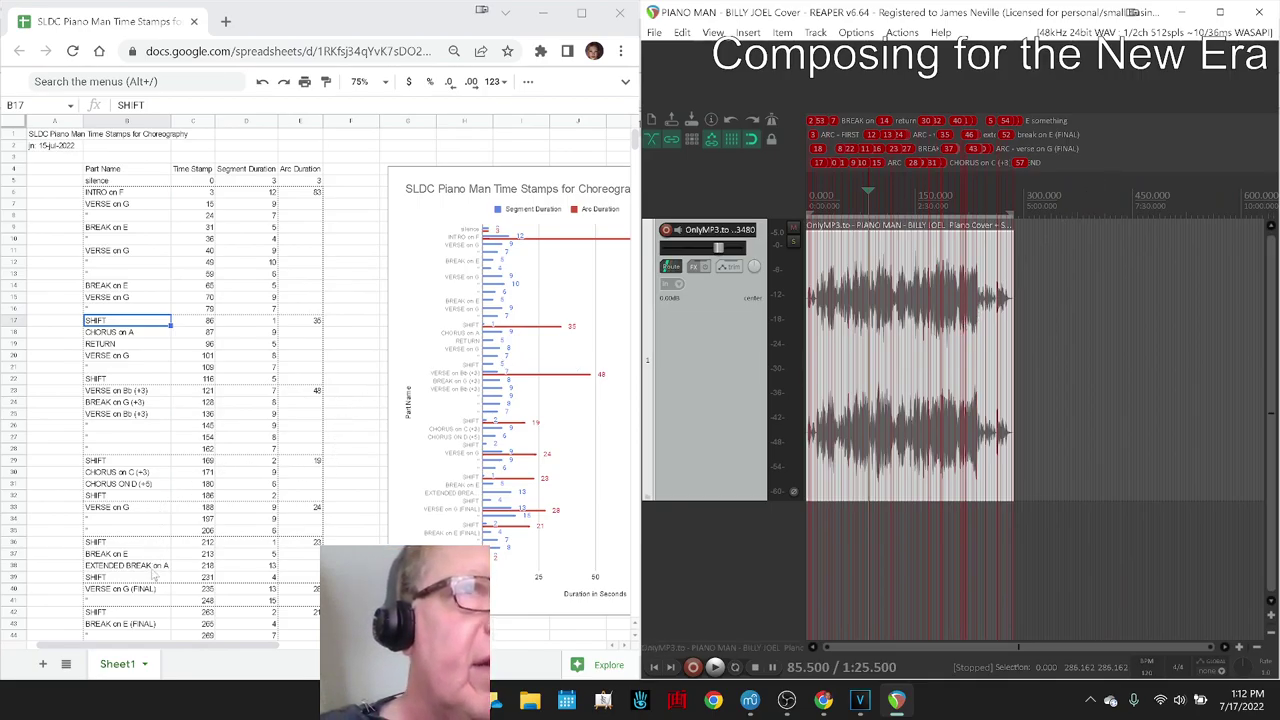
# Look up the EXTENDED BREAK on A entry, then play that region in REAPER
pyautogui.click(150, 566)
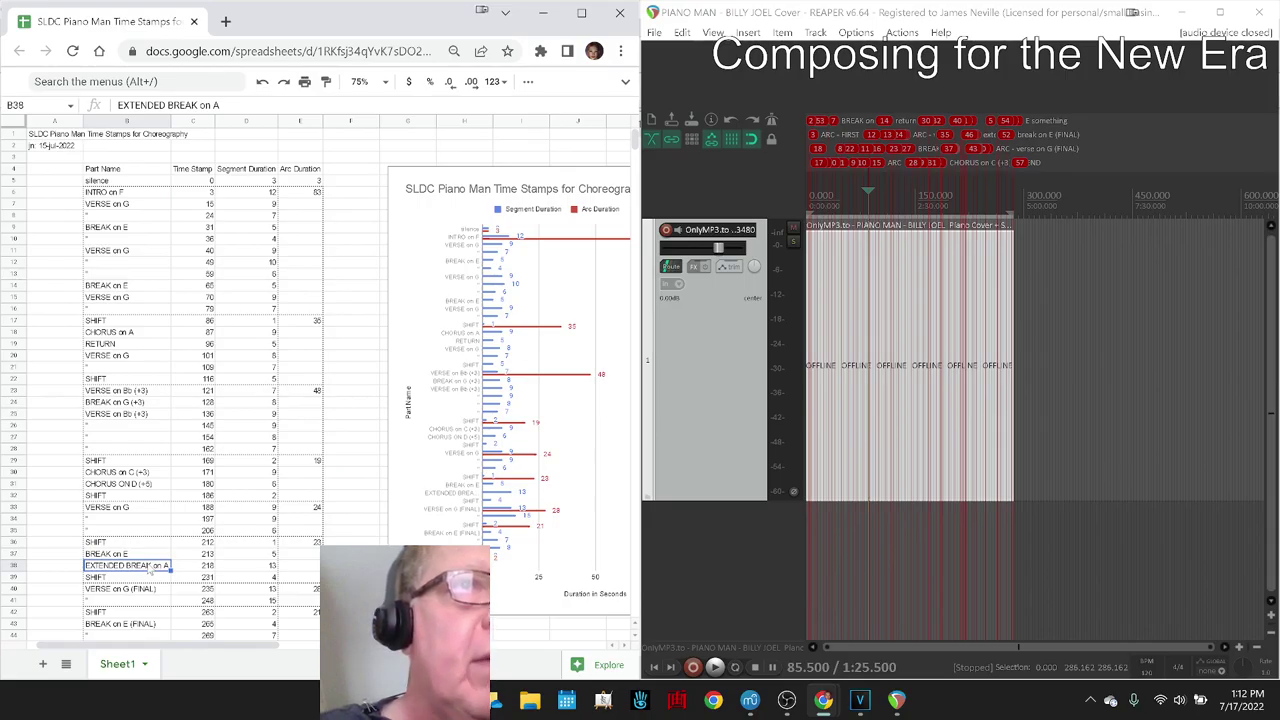
pyautogui.click(968, 137)
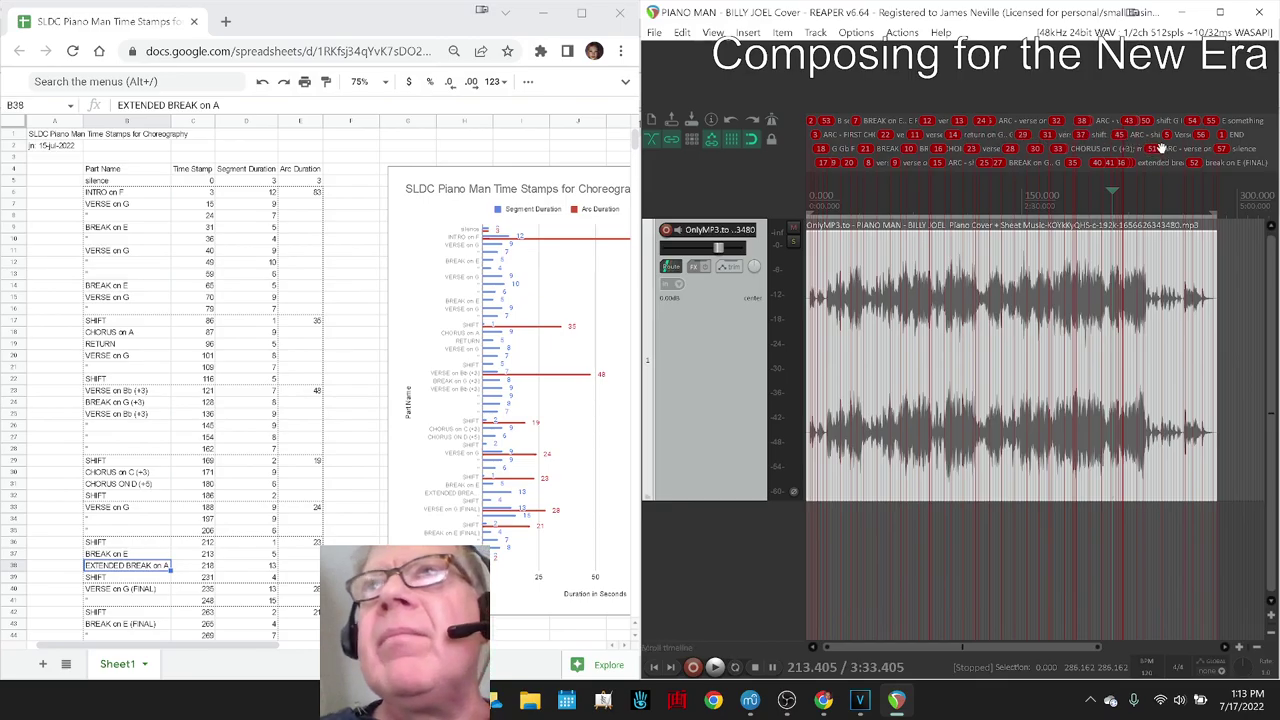
pyautogui.click(1153, 150)
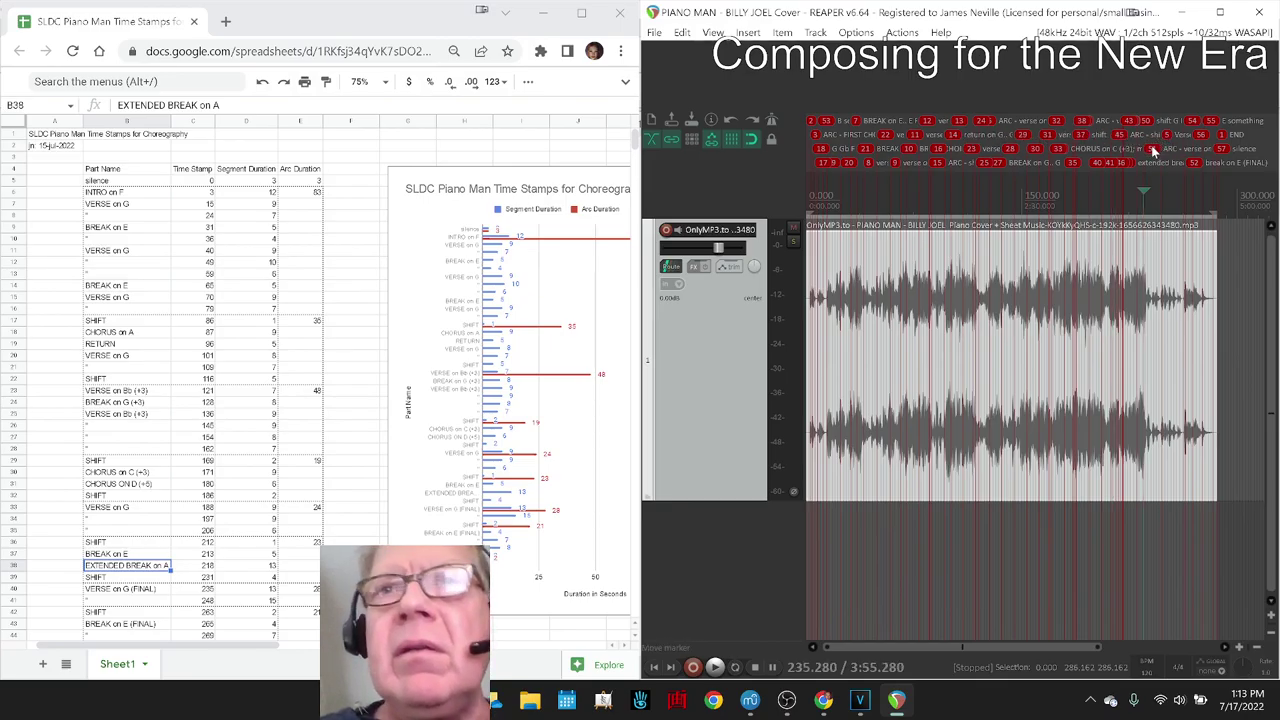
pyautogui.scroll(3, 1153, 150)
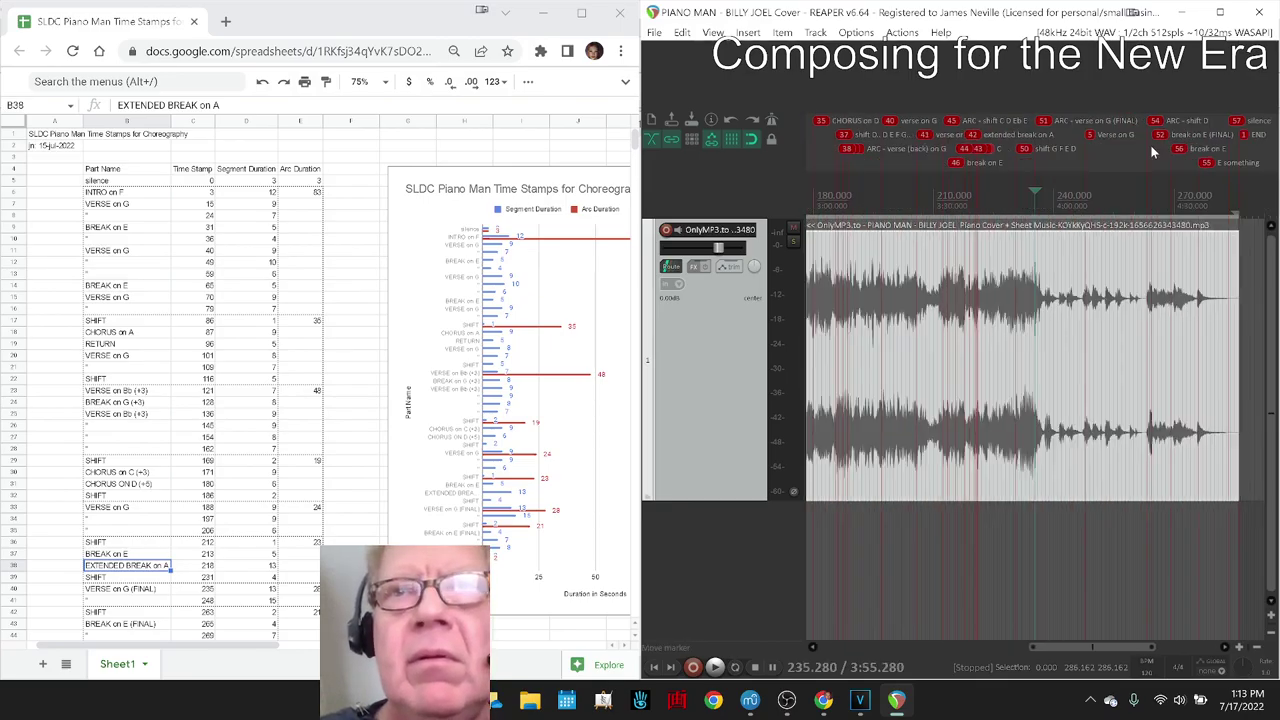
pyautogui.scroll(1, 1153, 150)
pyautogui.scroll(1, 1140, 140)
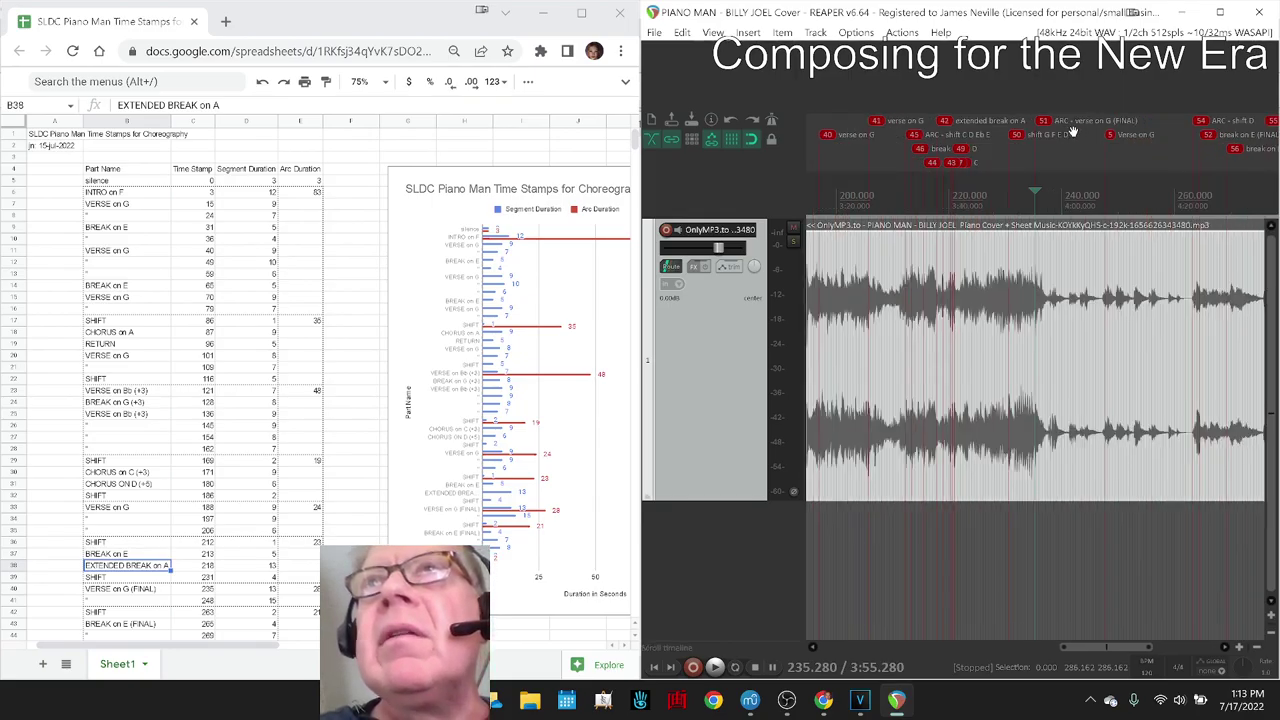
pyautogui.click(944, 122)
pyautogui.press('space')
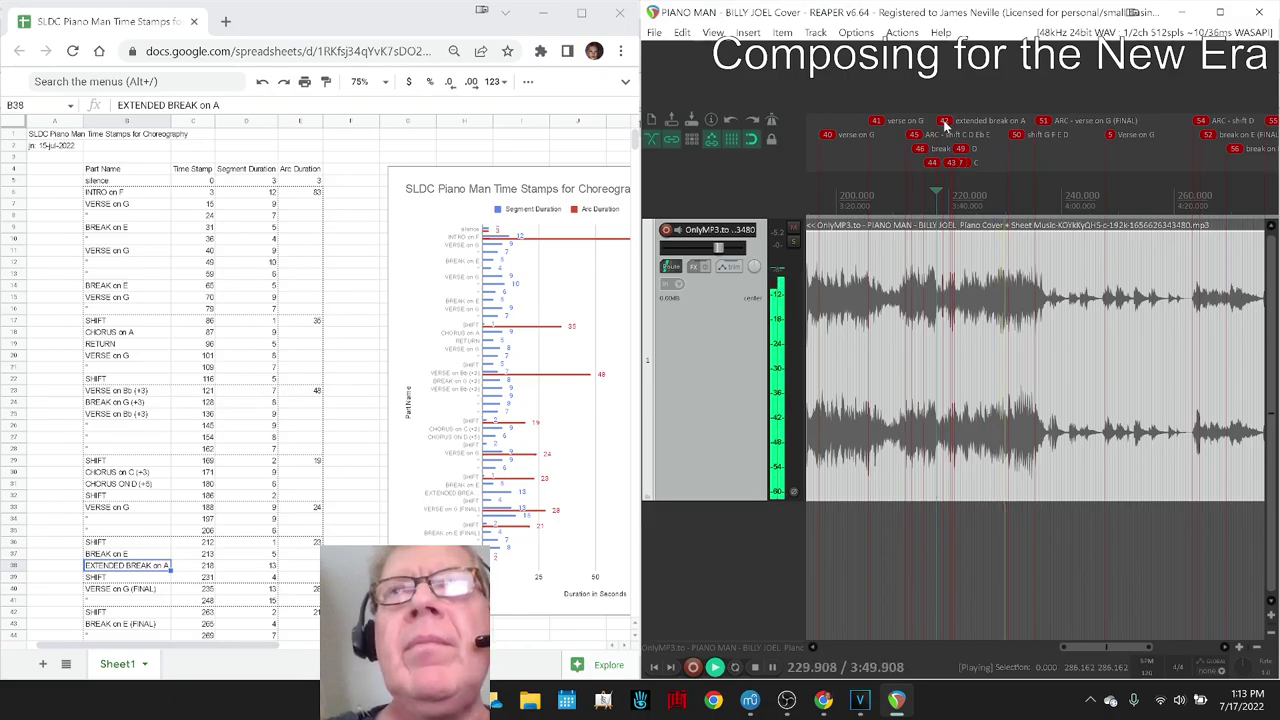
pyautogui.press('space')
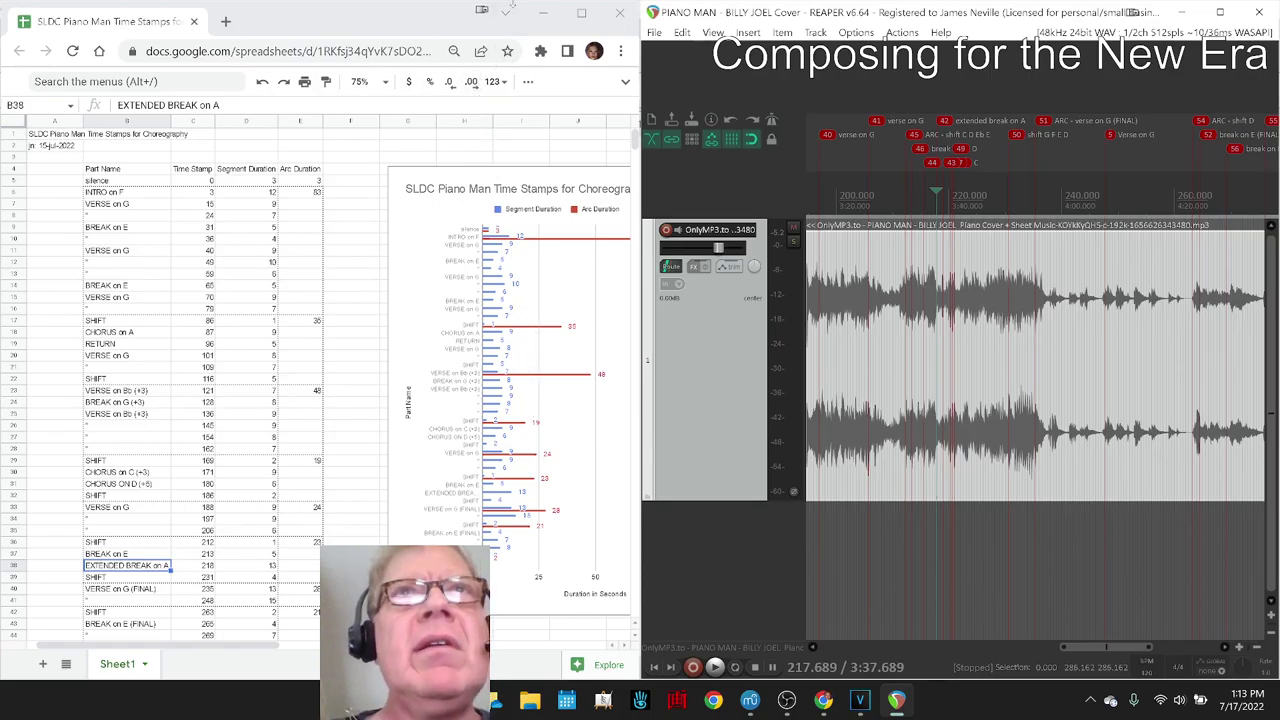
# Minimize the timing sheet and REAPER, then bring up the VEGAS Pro 3d music video project
pyautogui.click(541, 14)
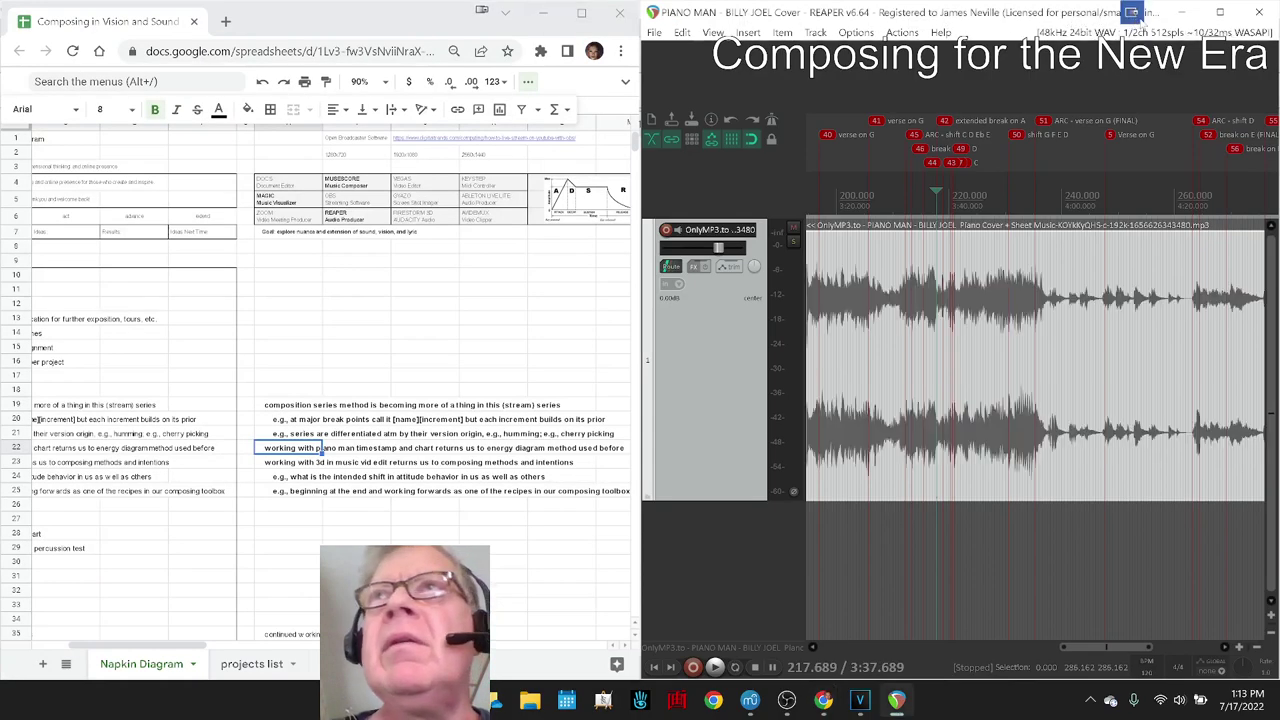
pyautogui.click(1182, 13)
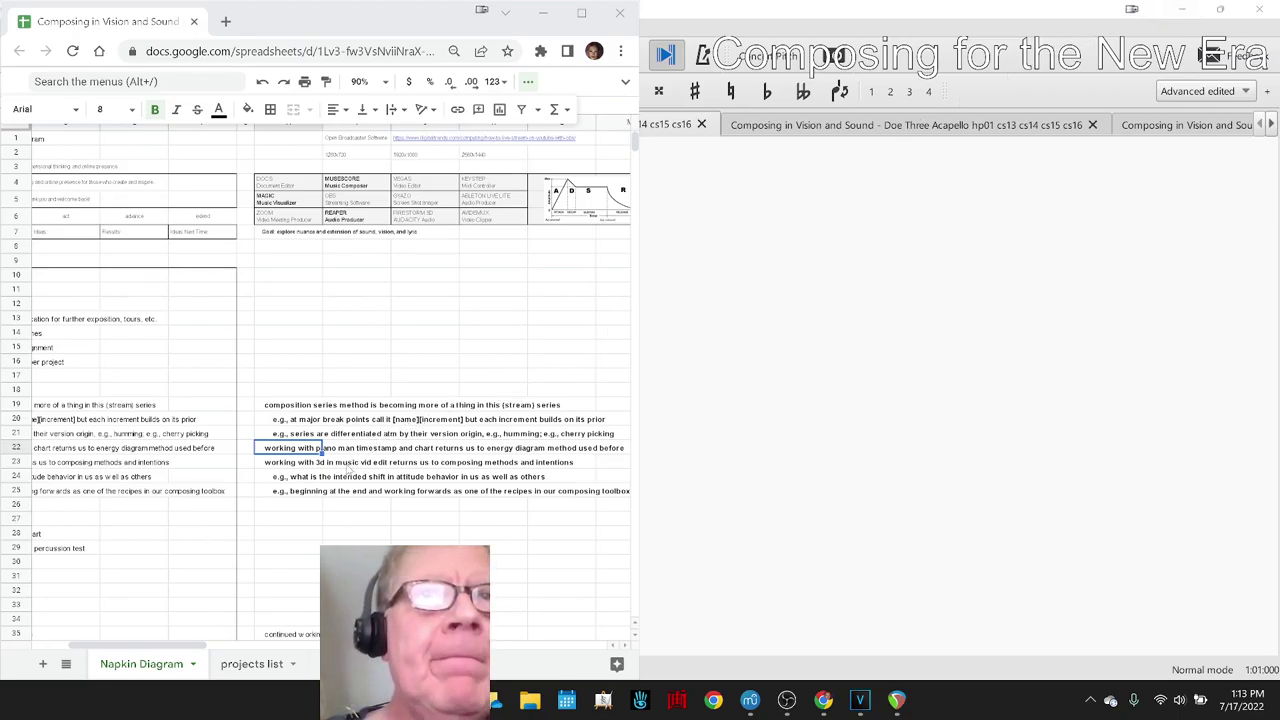
pyautogui.click(300, 463)
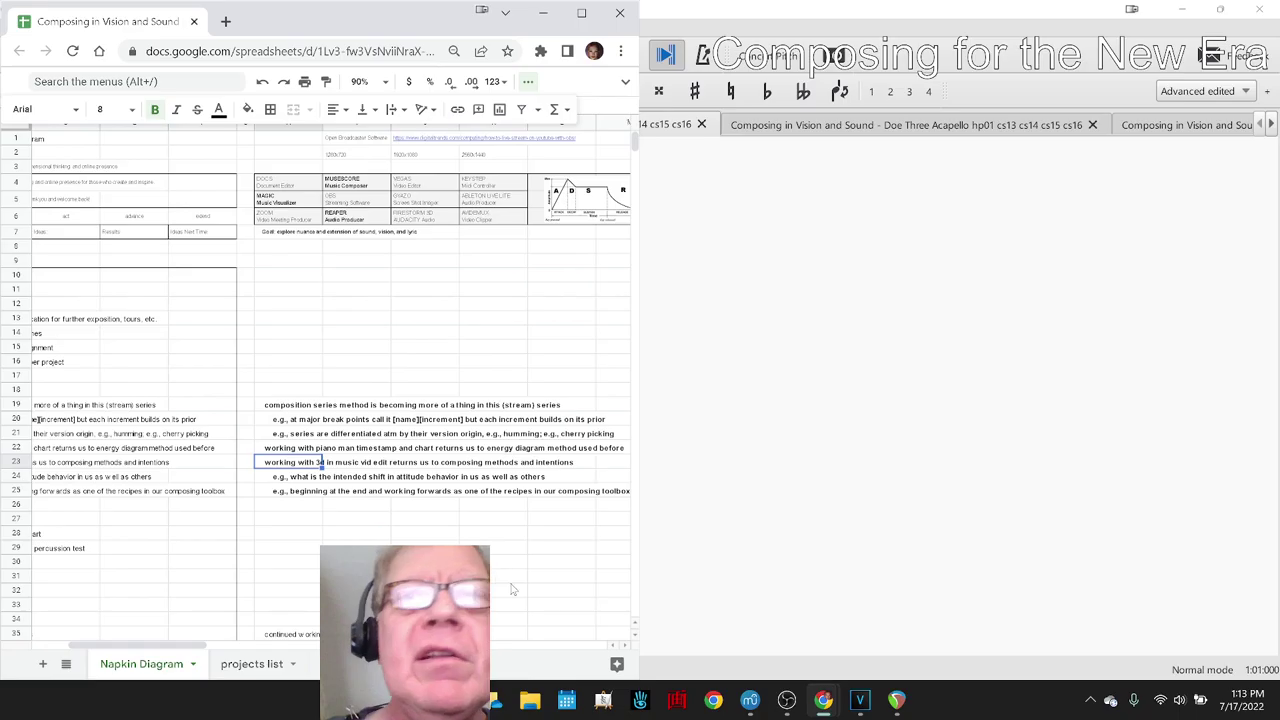
pyautogui.click(858, 706)
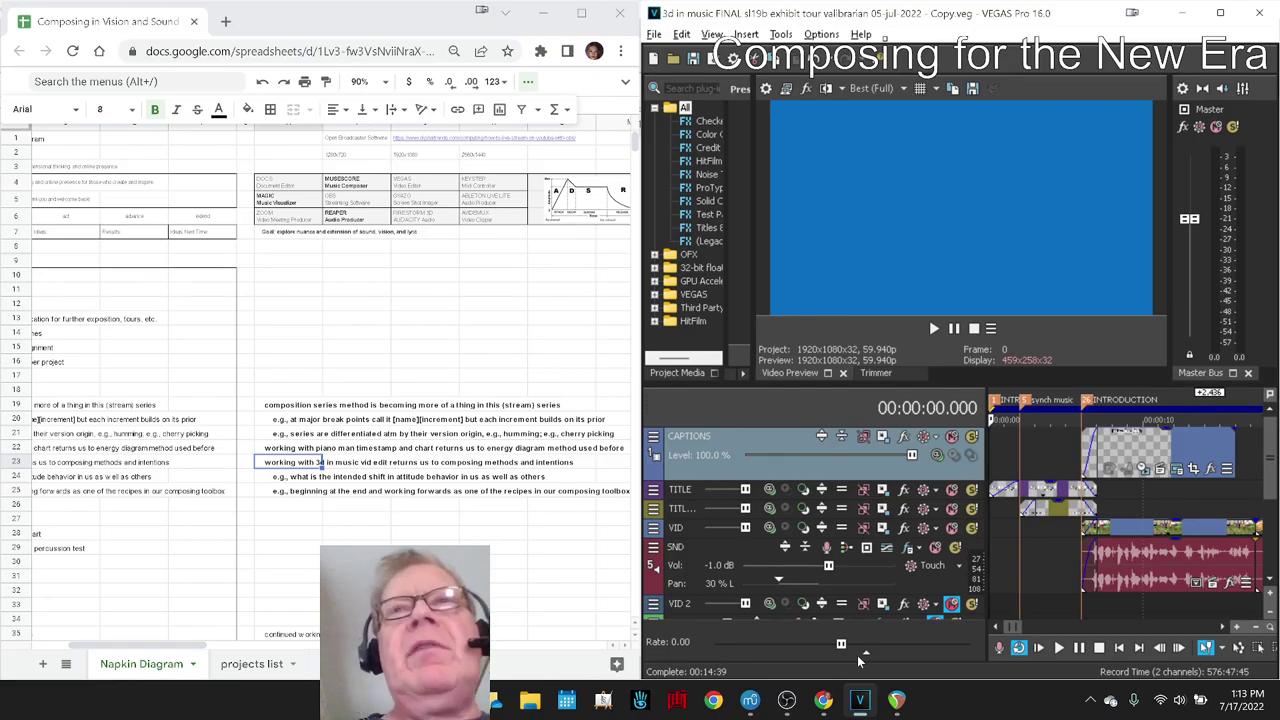
# Play the VEGAS timeline to 13.430 past the Introduction title, then switch to the YOUTUBE DESCRIPTION doc
pyautogui.press('space')
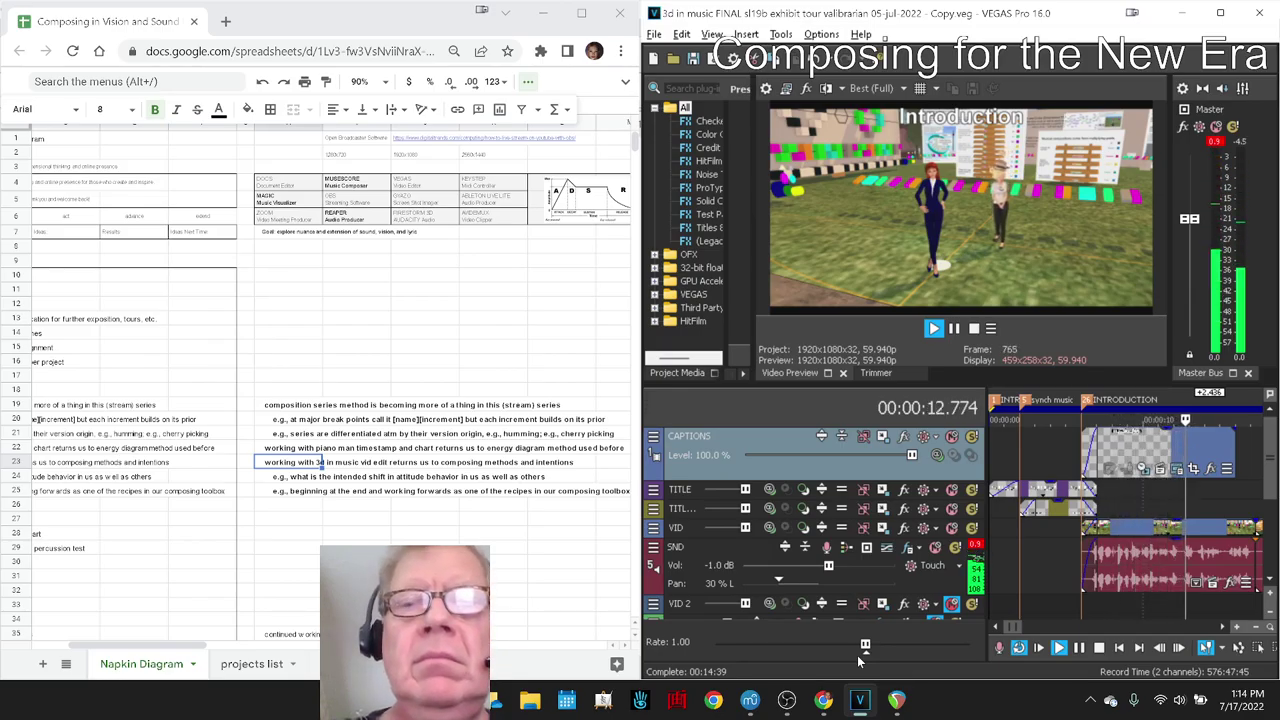
pyautogui.press('space')
pyautogui.moveTo(825, 702)
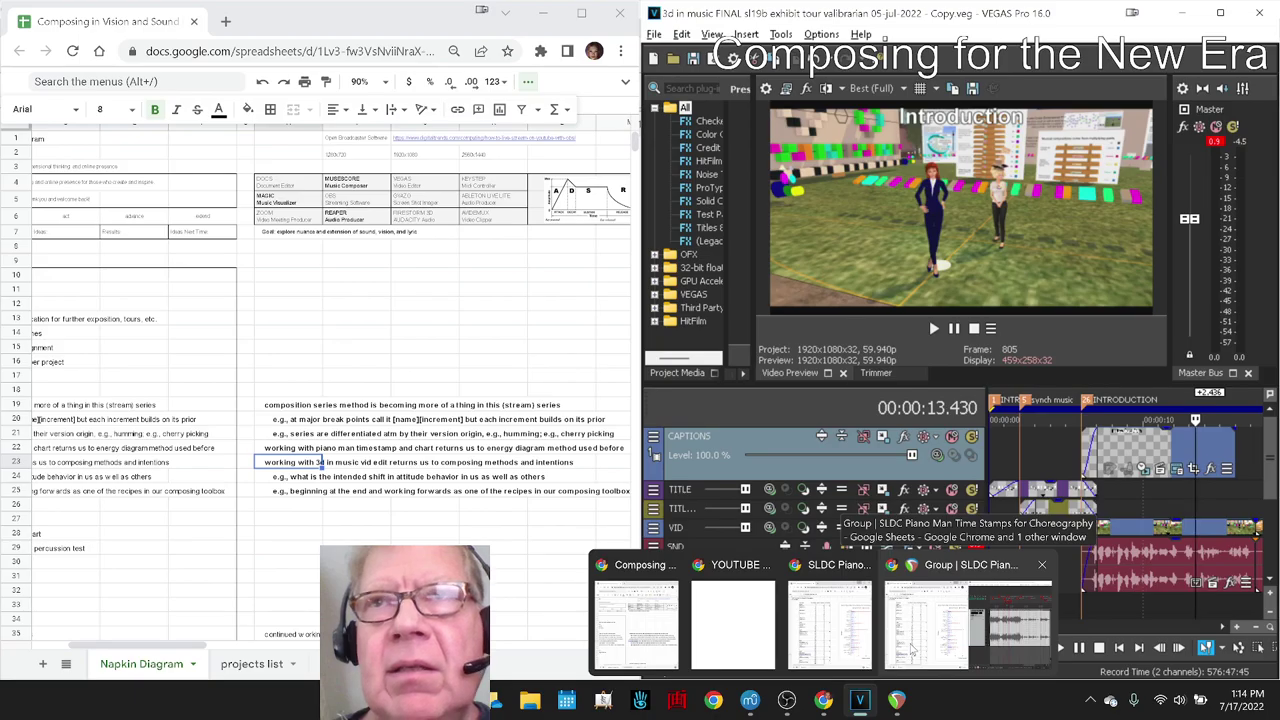
pyautogui.click(765, 635)
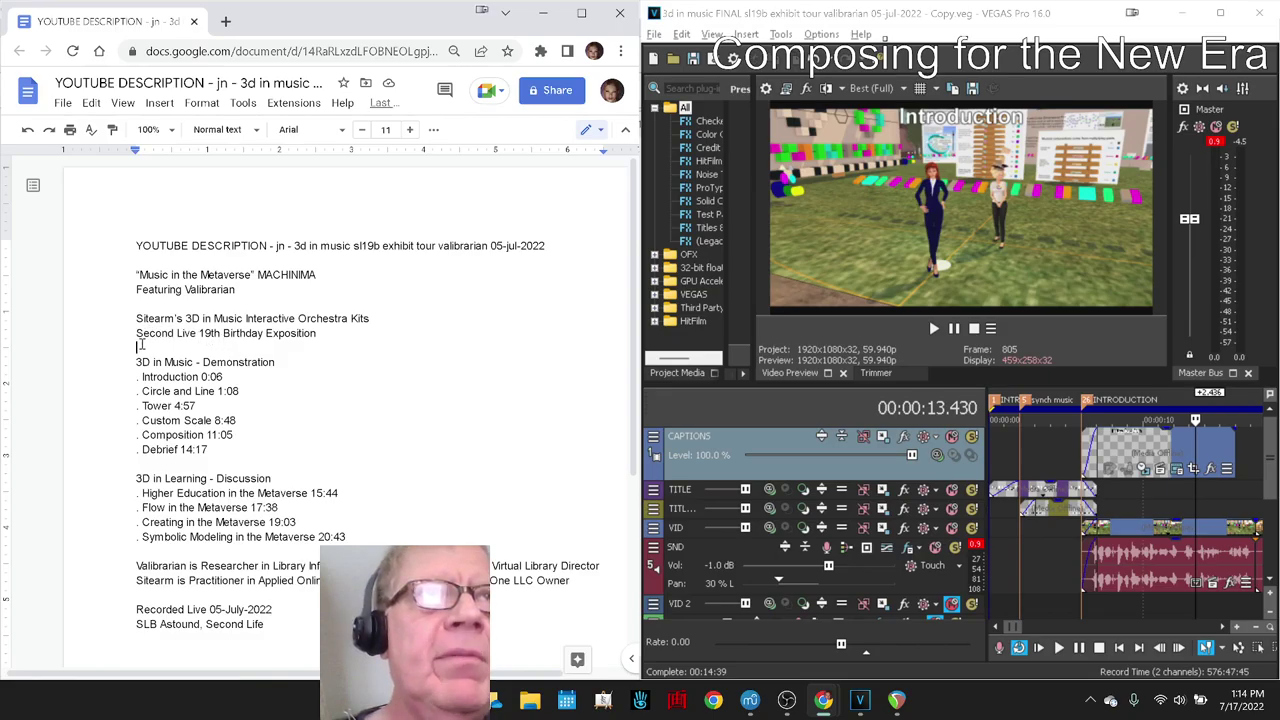
# Highlight the 3D in Music - Demonstration timestamps, then minimize the description document
pyautogui.moveTo(100, 247); pyautogui.dragTo(167, 460)
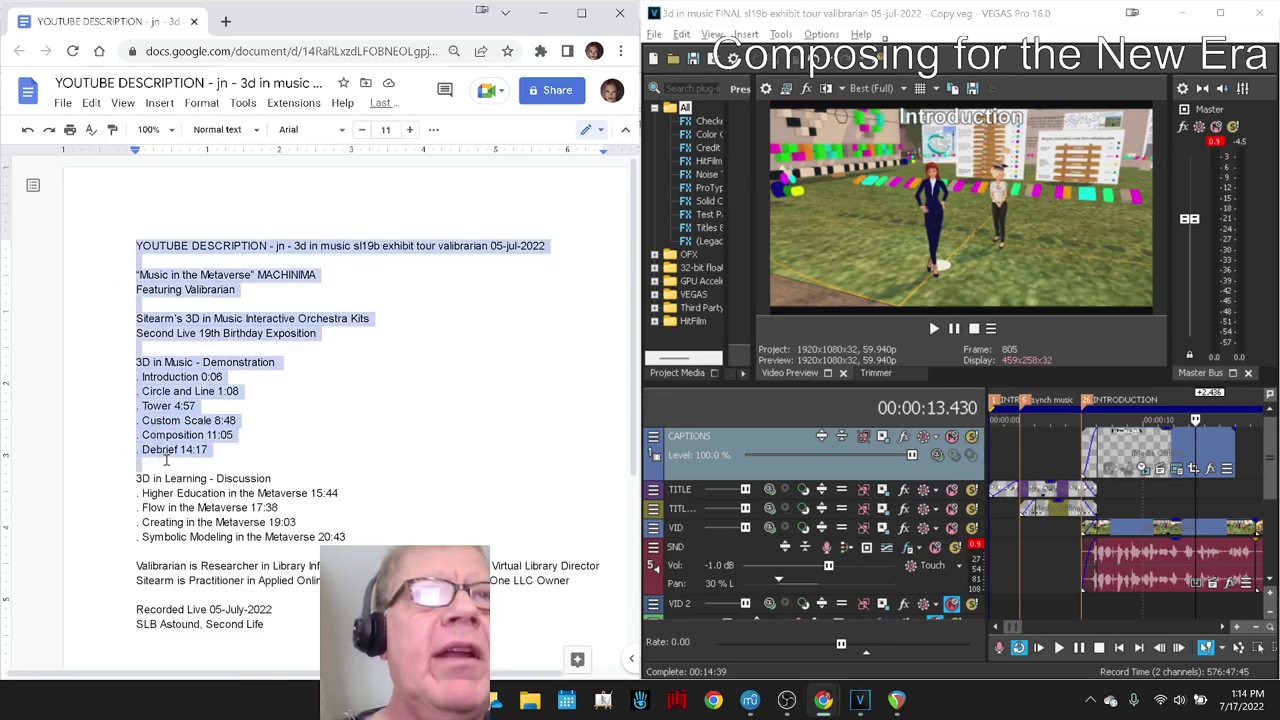
pyautogui.click(117, 362)
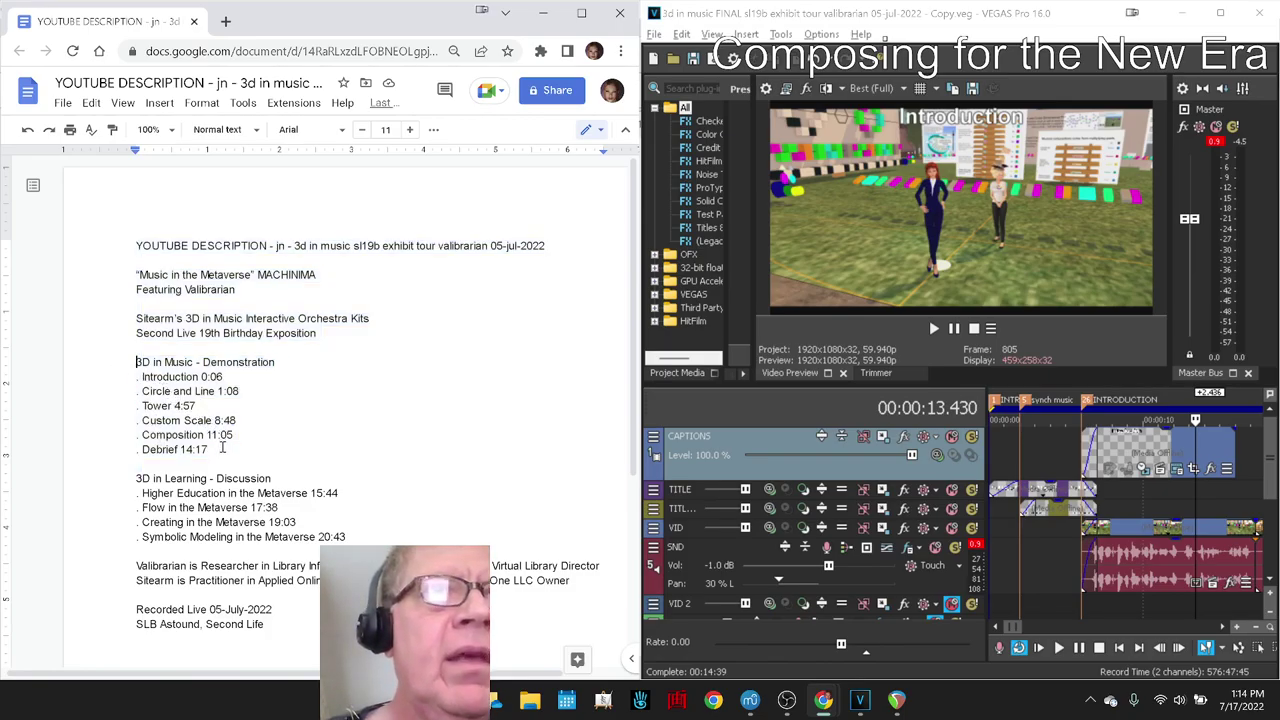
pyautogui.moveTo(222, 448); pyautogui.dragTo(137, 362)
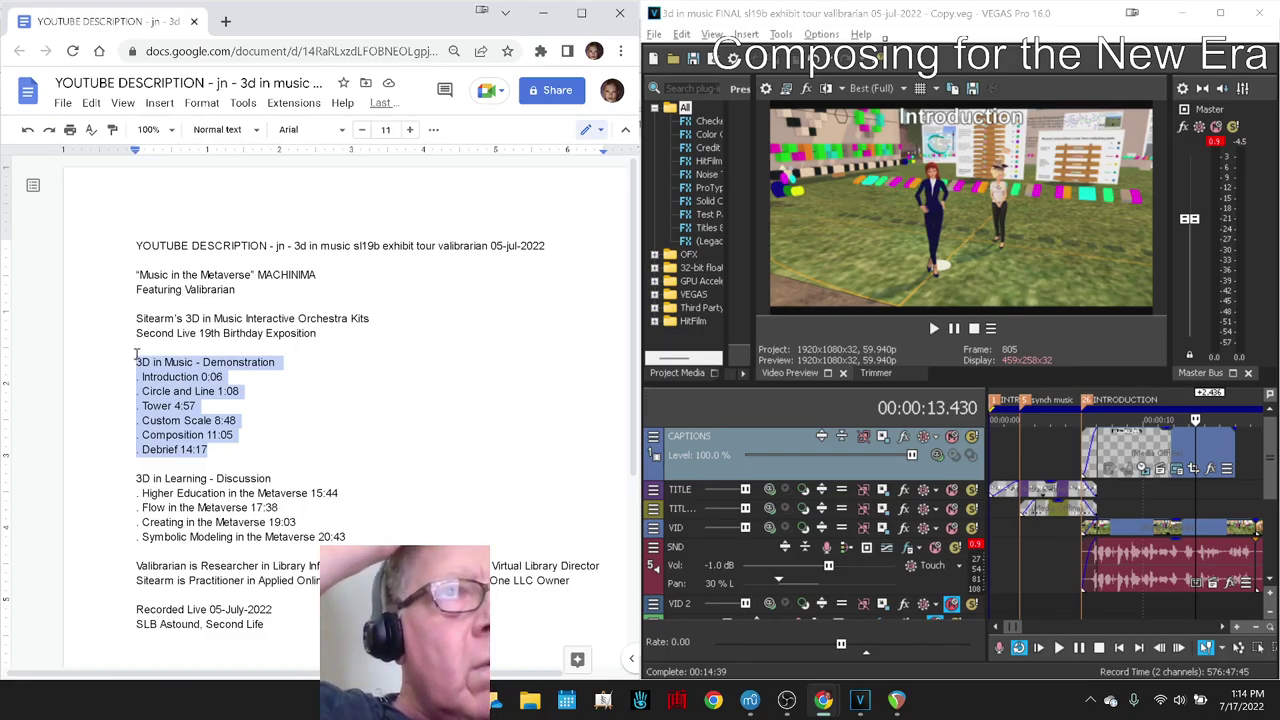
pyautogui.click(212, 448)
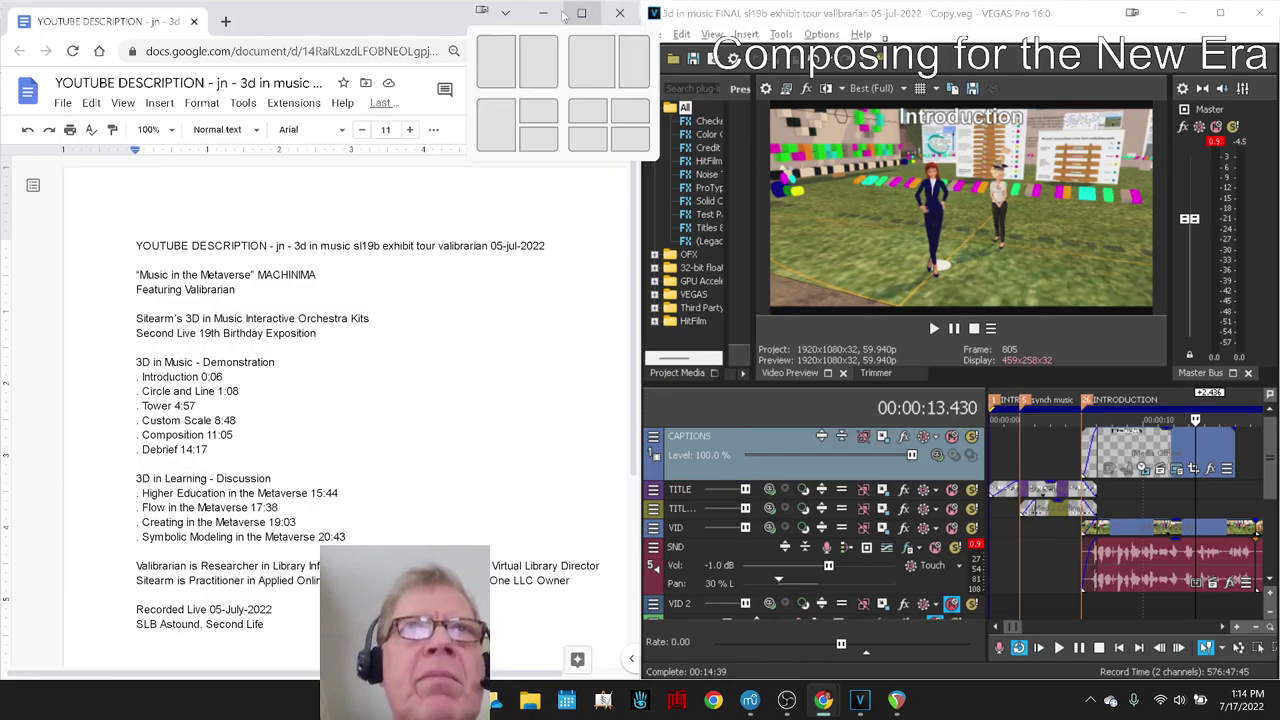
pyautogui.click(541, 16)
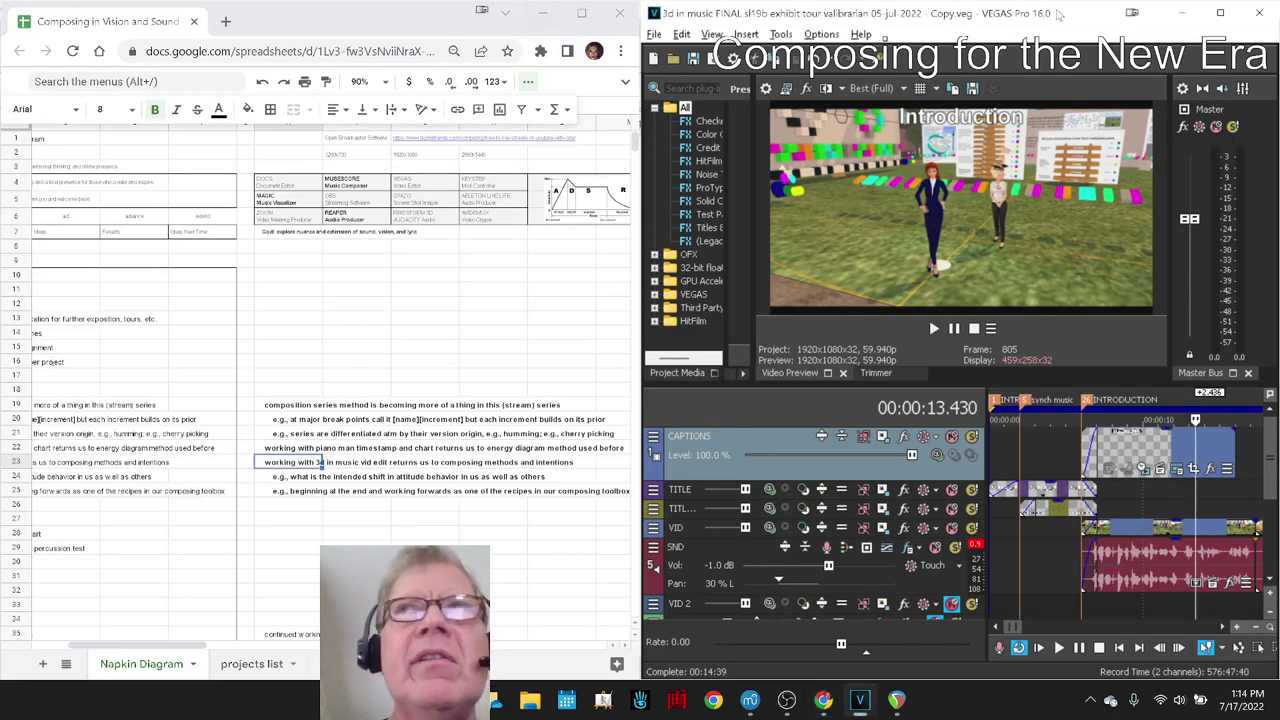
# Minimize VEGAS, switch MuseScore to the Vocaloid Three score, and set it to Continuous View
pyautogui.click(1183, 14)
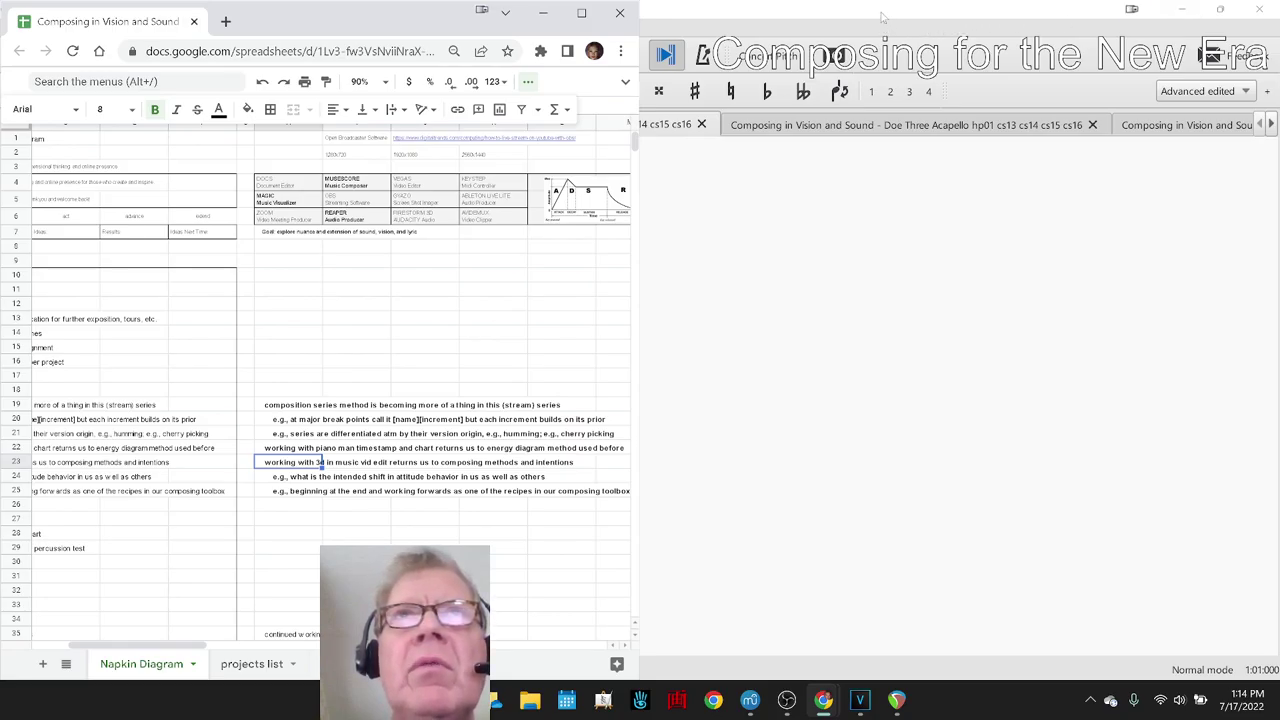
pyautogui.click(882, 17)
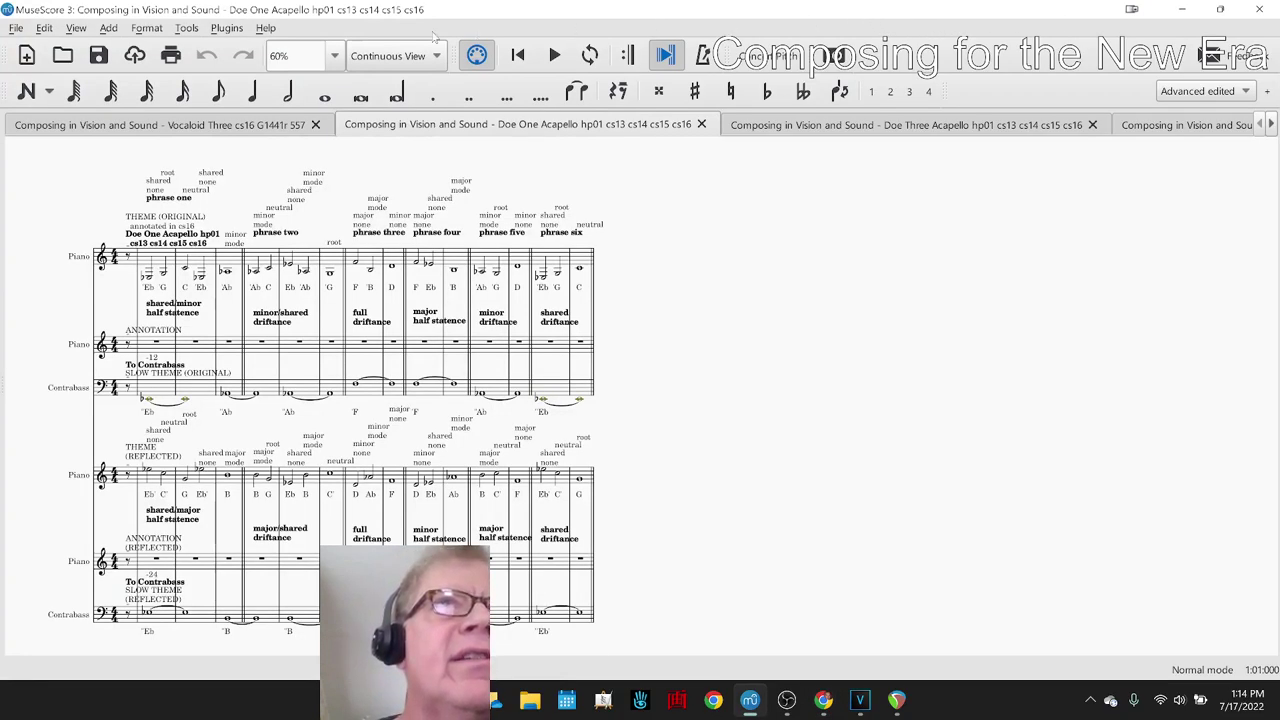
pyautogui.click(115, 128)
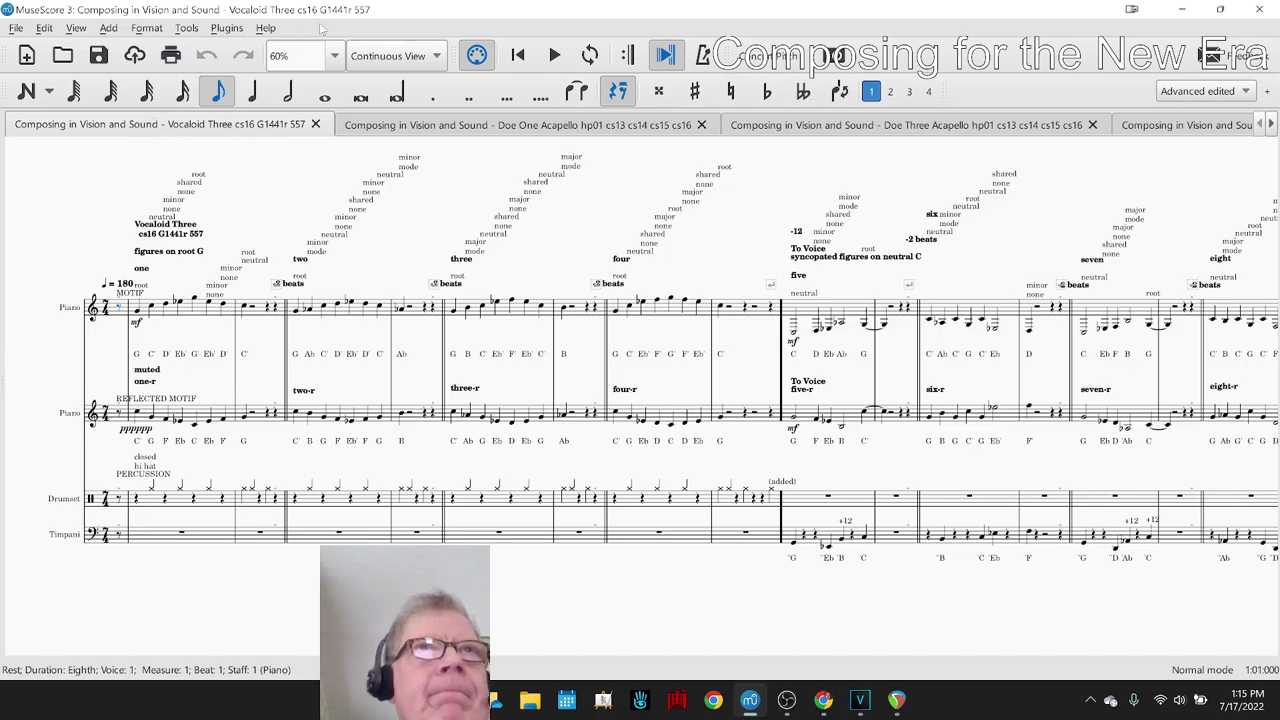
pyautogui.click(393, 57)
pyautogui.click(387, 75)
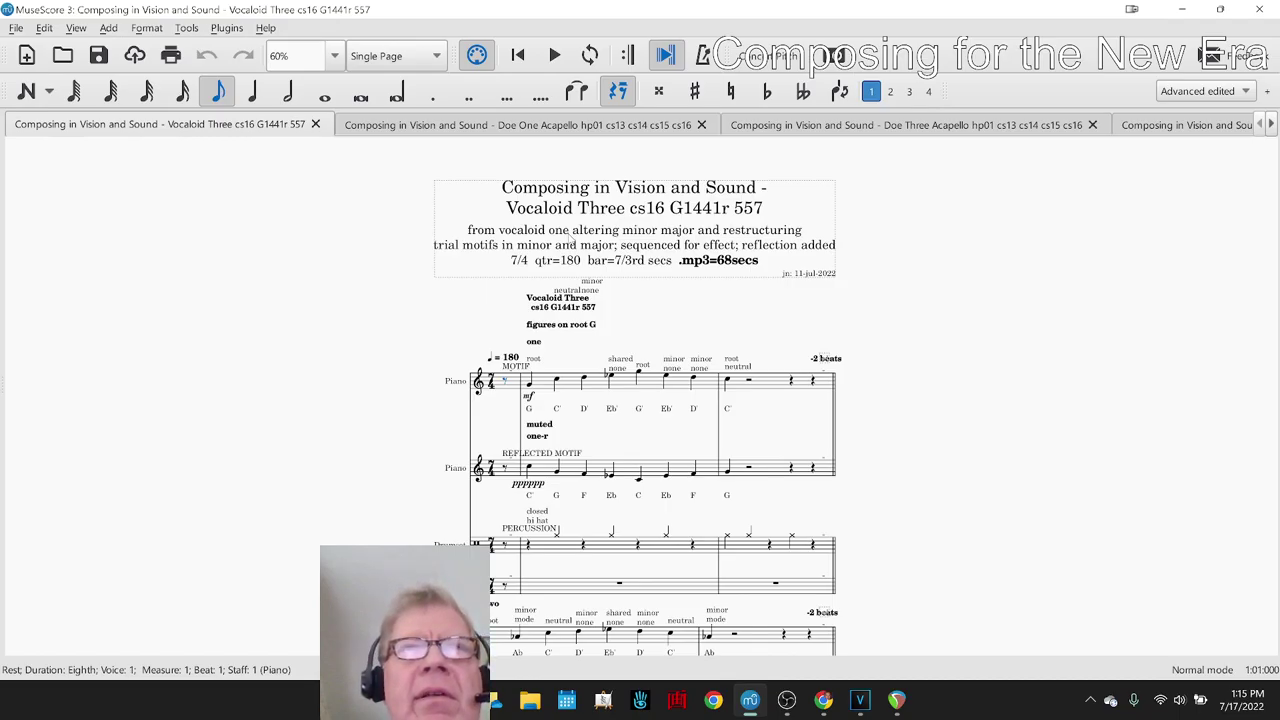
pyautogui.click(411, 58)
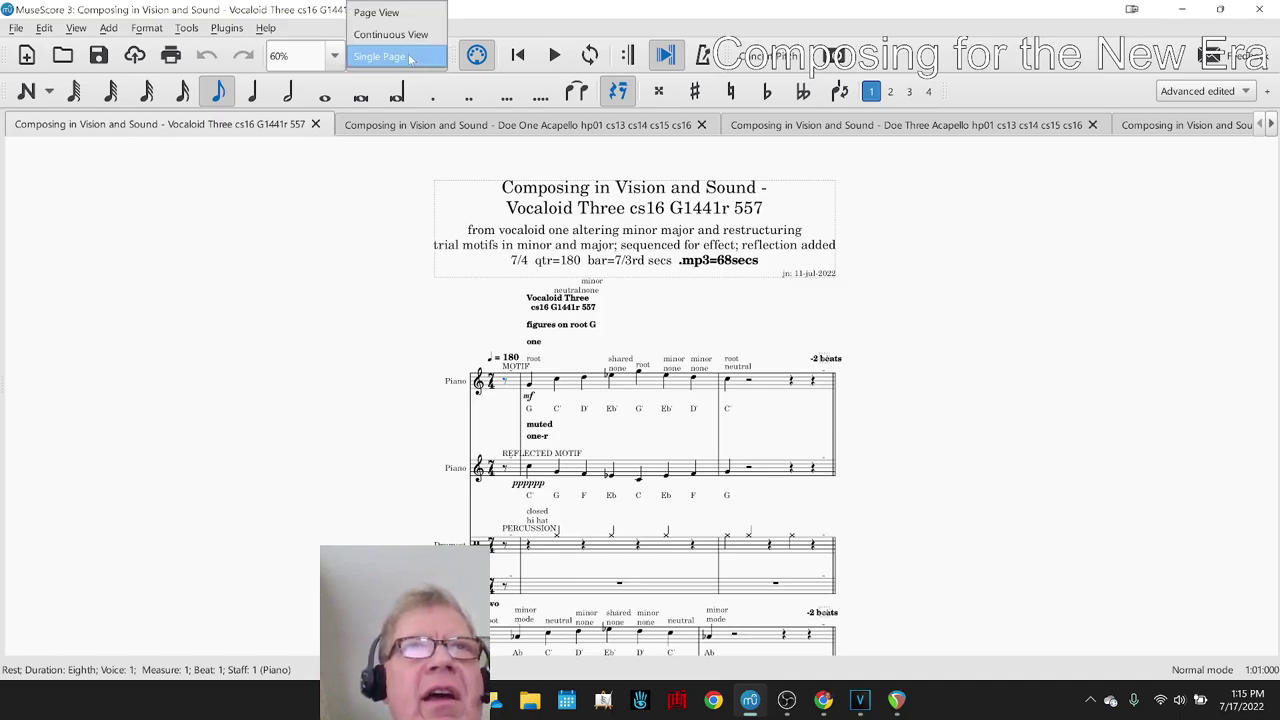
pyautogui.click(397, 35)
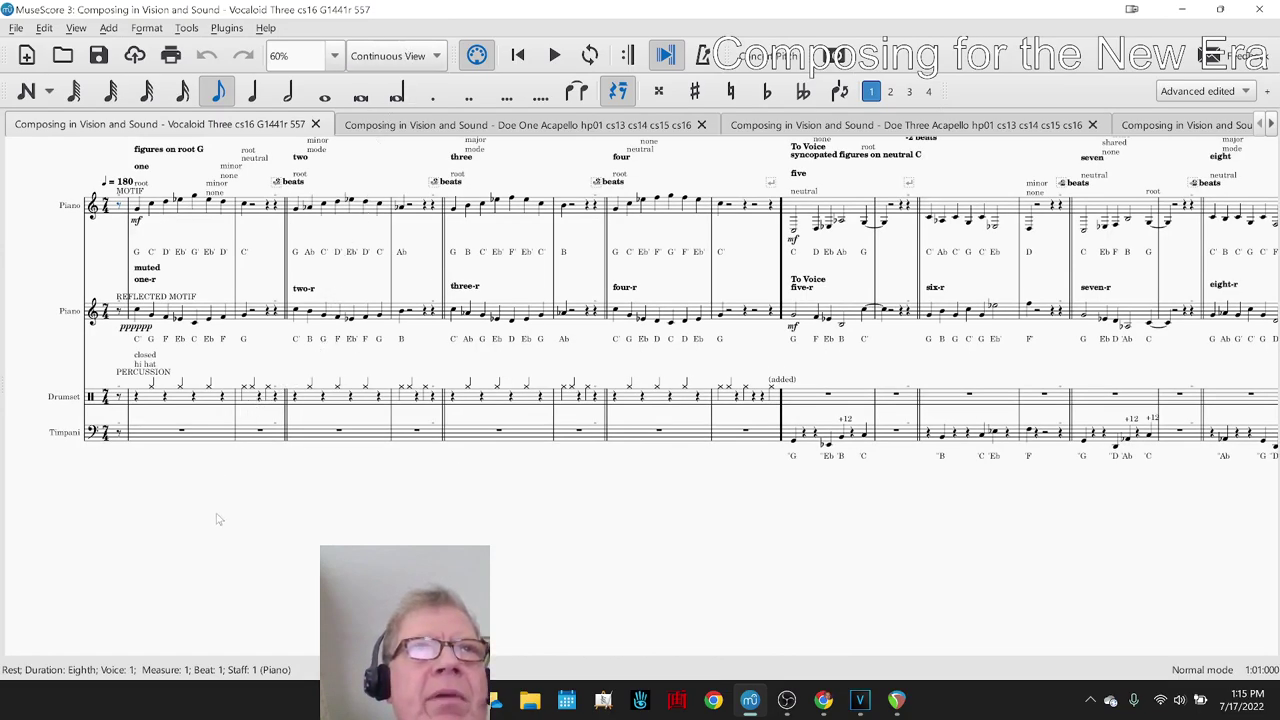
pyautogui.scroll(3, 212, 498)
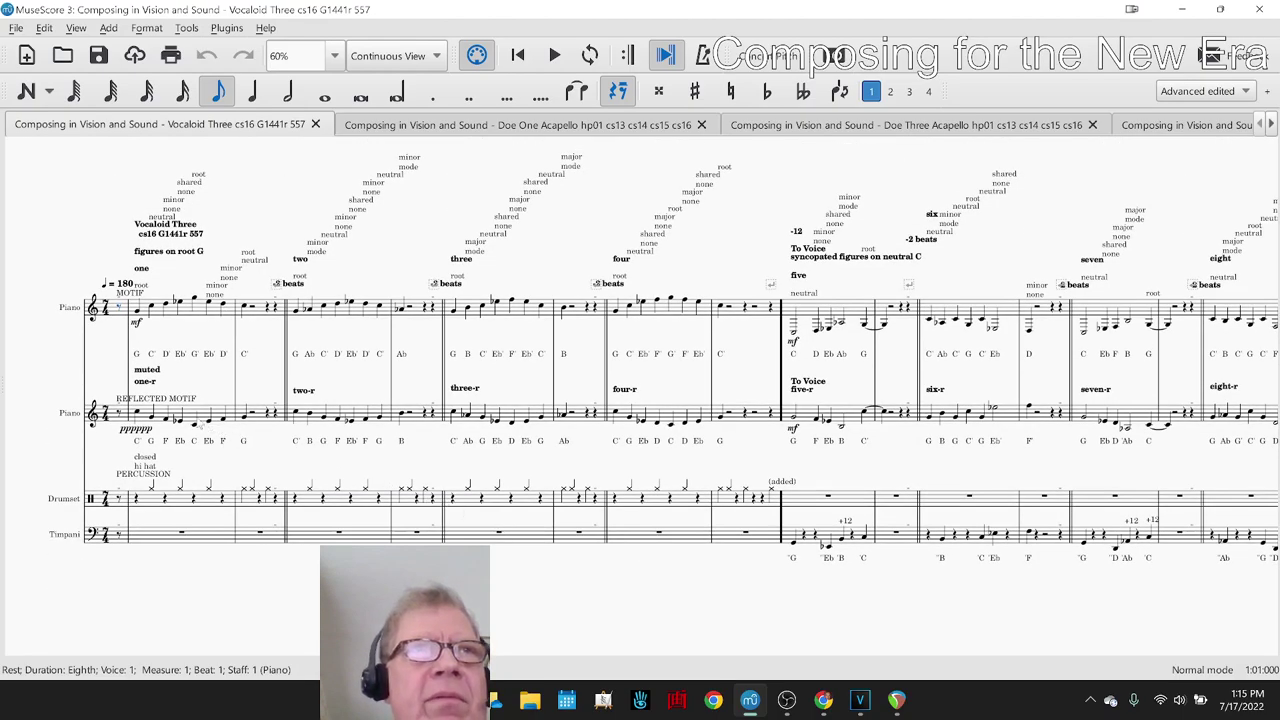
pyautogui.click(35, 358)
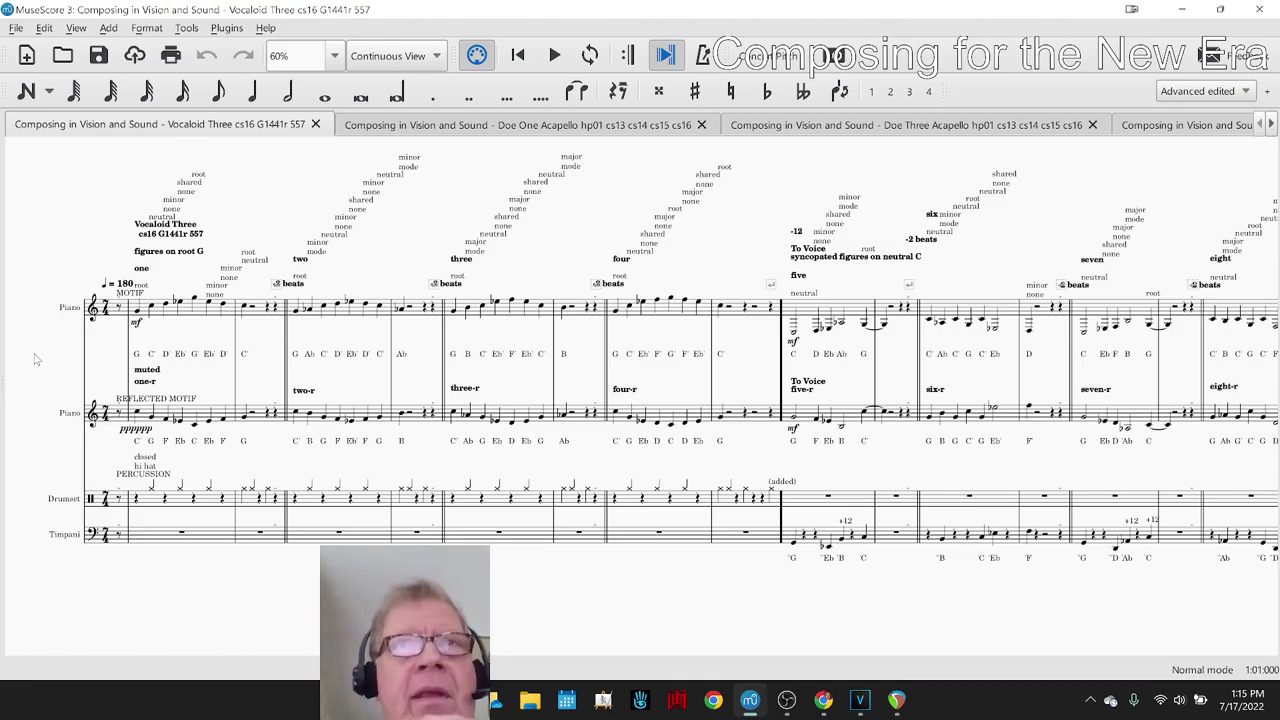
# Clear the selection and play Vocaloid Three through to the ♩ = 150 ritardando ending
pyautogui.press('Right')
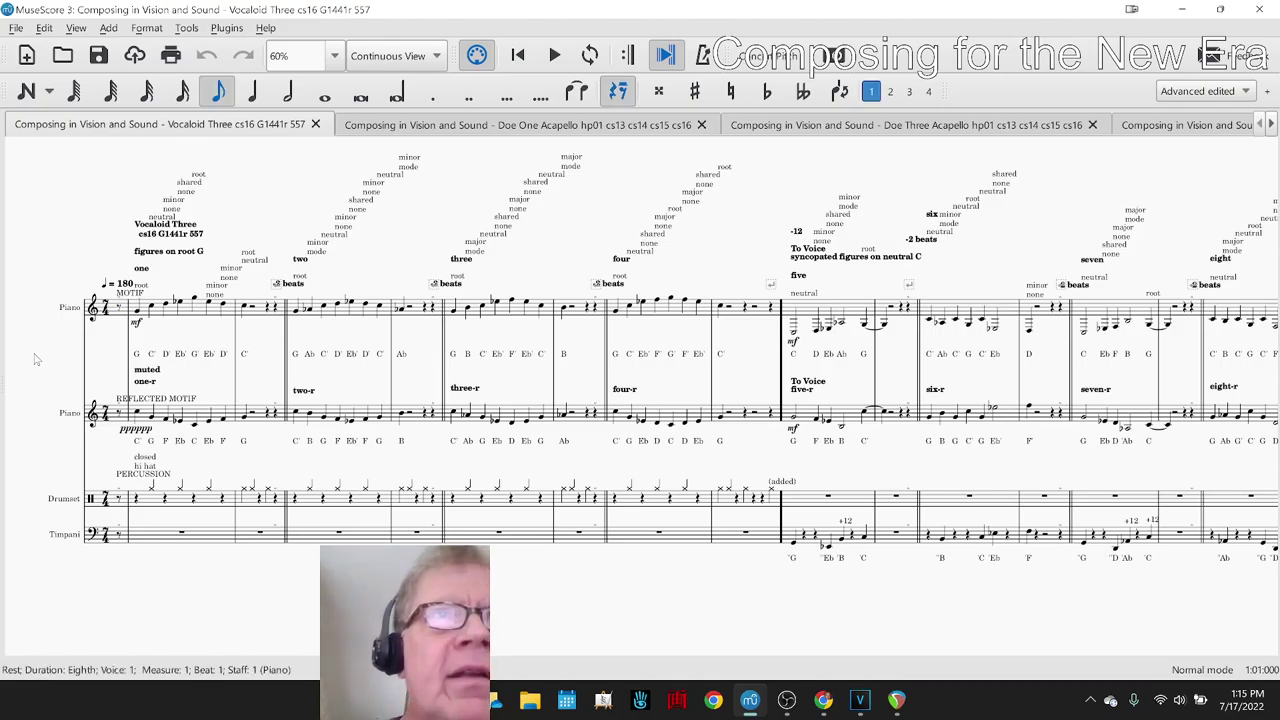
pyautogui.press('Escape')
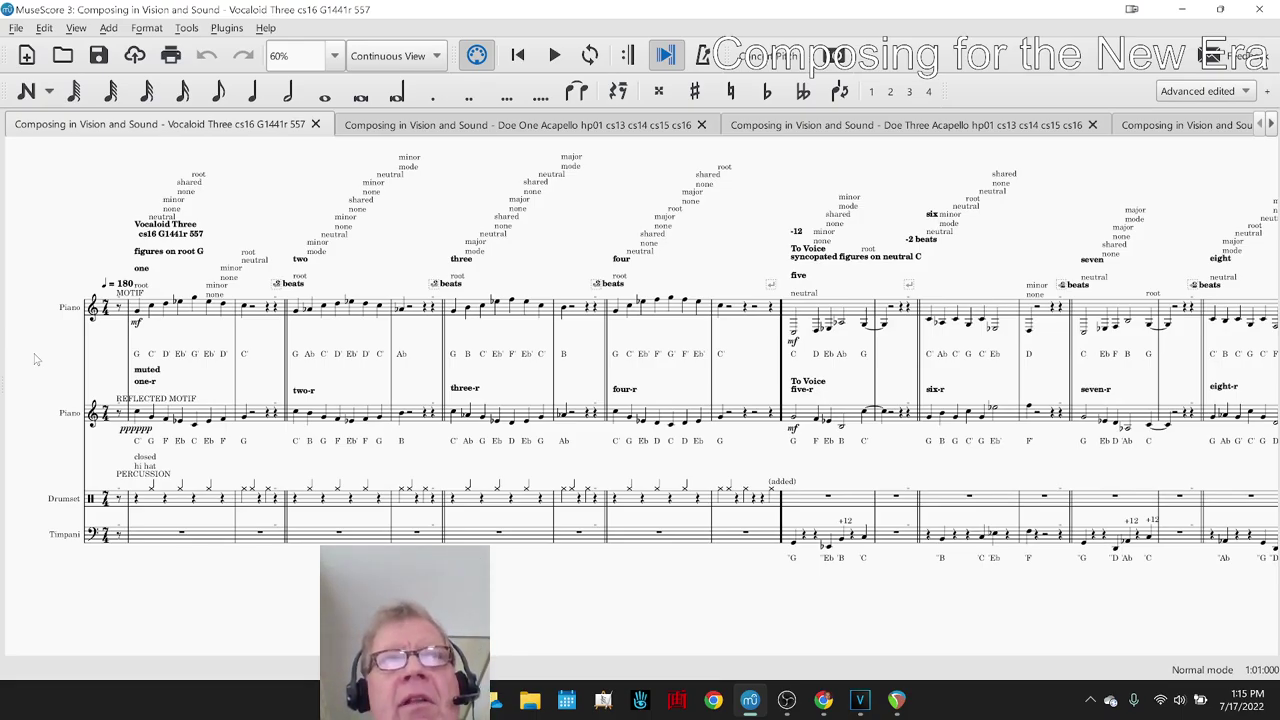
pyautogui.press('space')
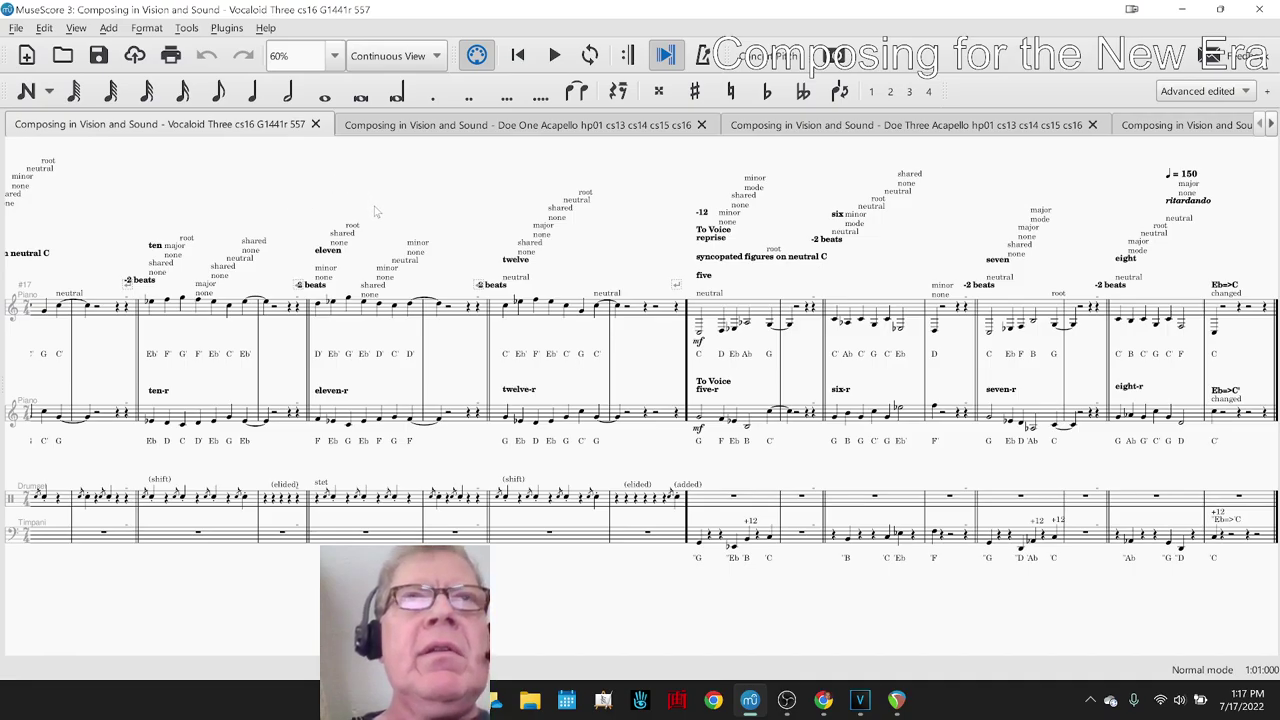
# Open the Doe One Acapello score and solo its first Piano channel in the Mixer
pyautogui.click(397, 127)
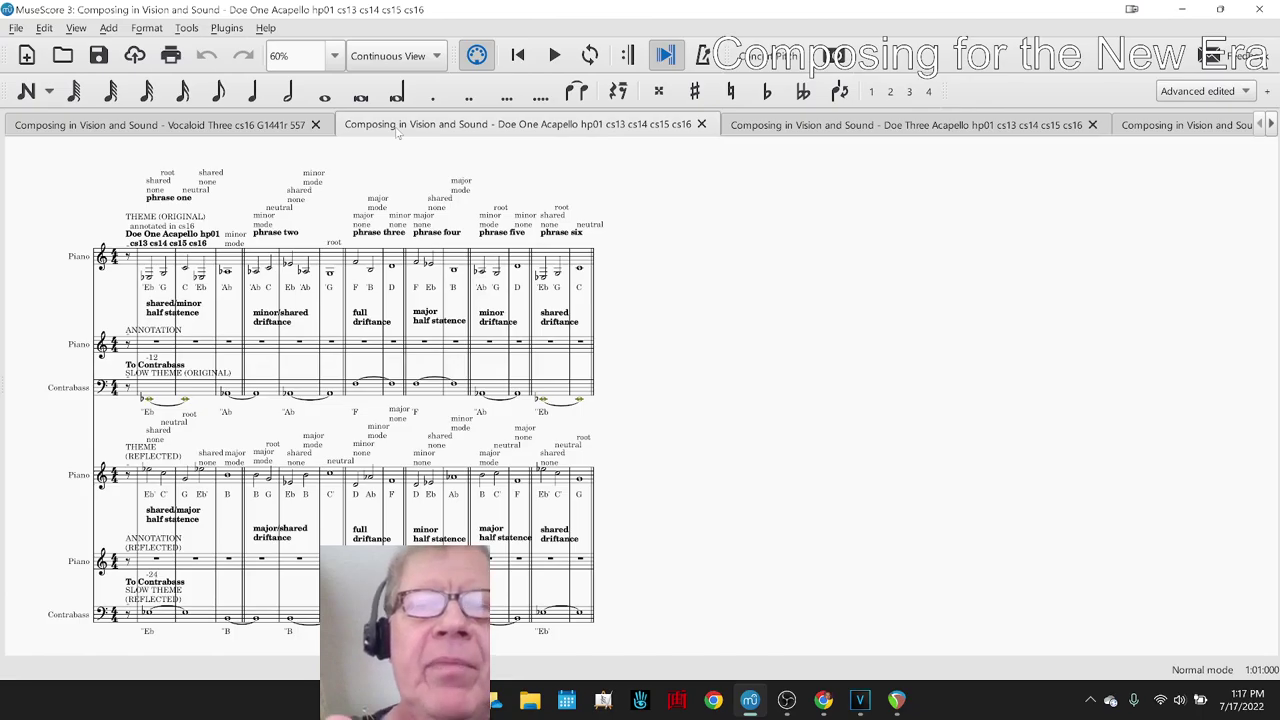
pyautogui.press('F10')
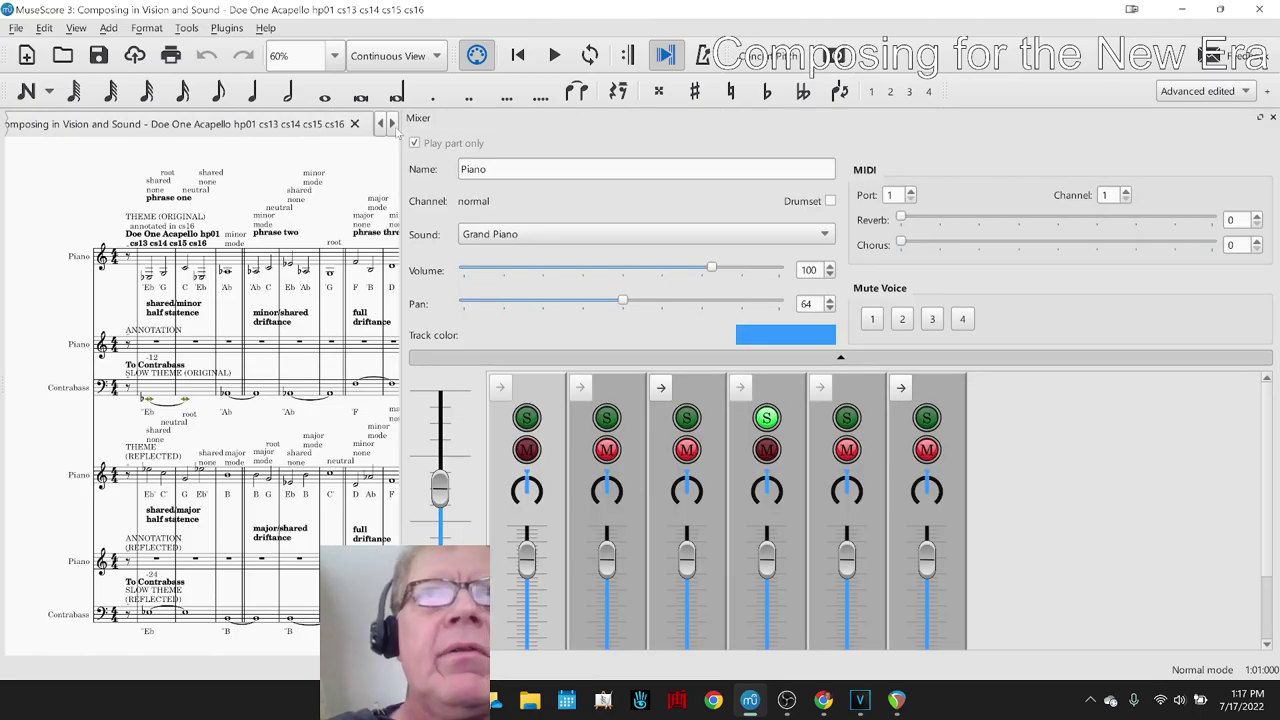
pyautogui.click(533, 421)
pyautogui.press('F10')
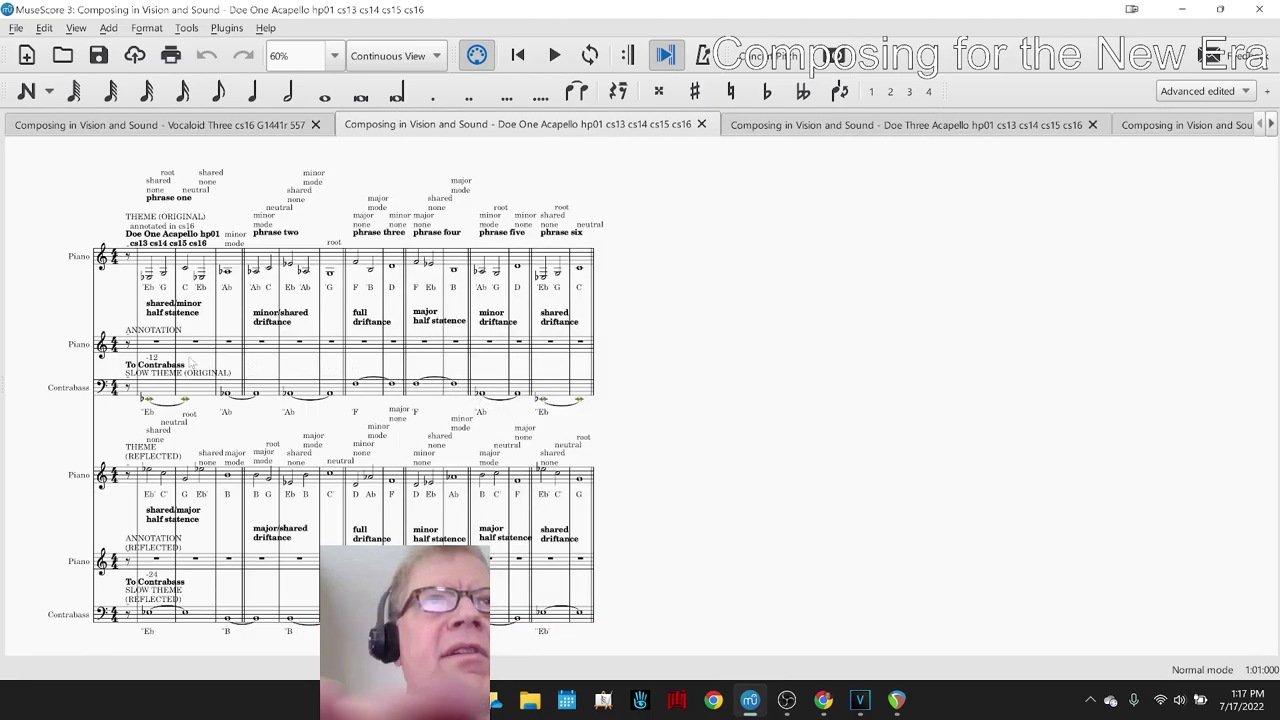
# Clear the selection and play the opening phrases one and two, then stop
pyautogui.click(149, 356)
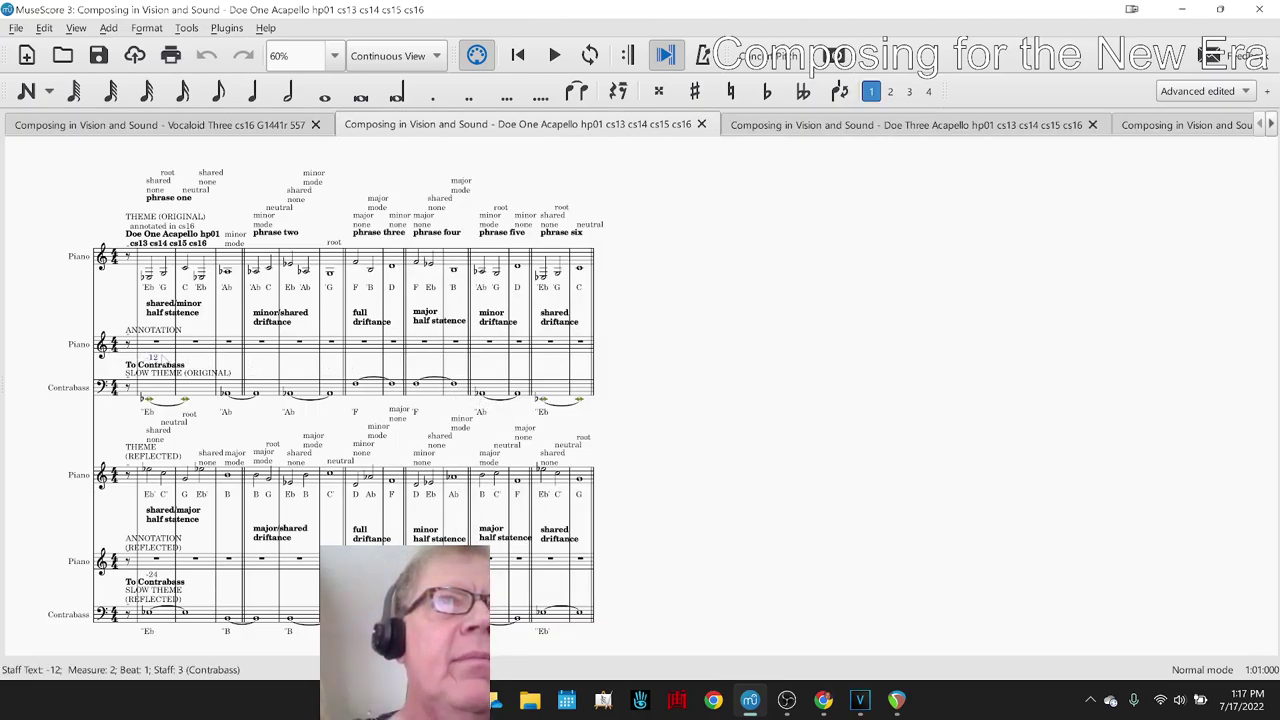
pyautogui.click(149, 352)
pyautogui.click(47, 305)
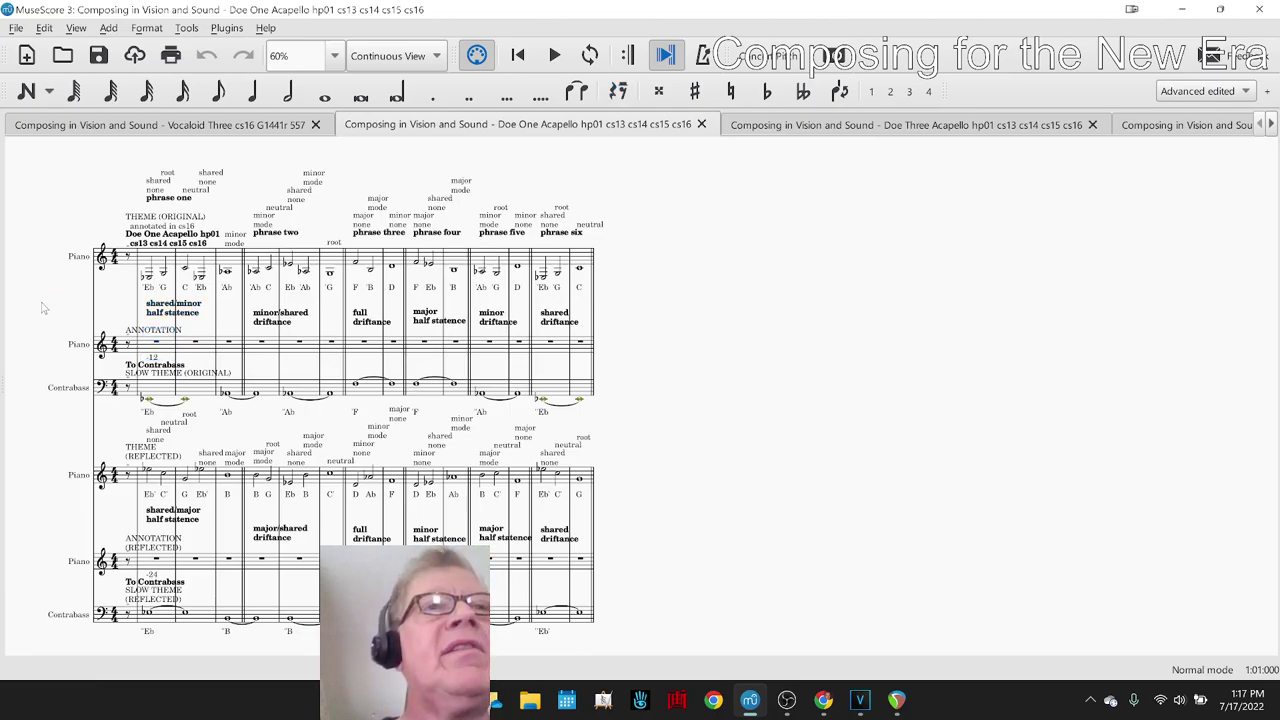
pyautogui.press('space')
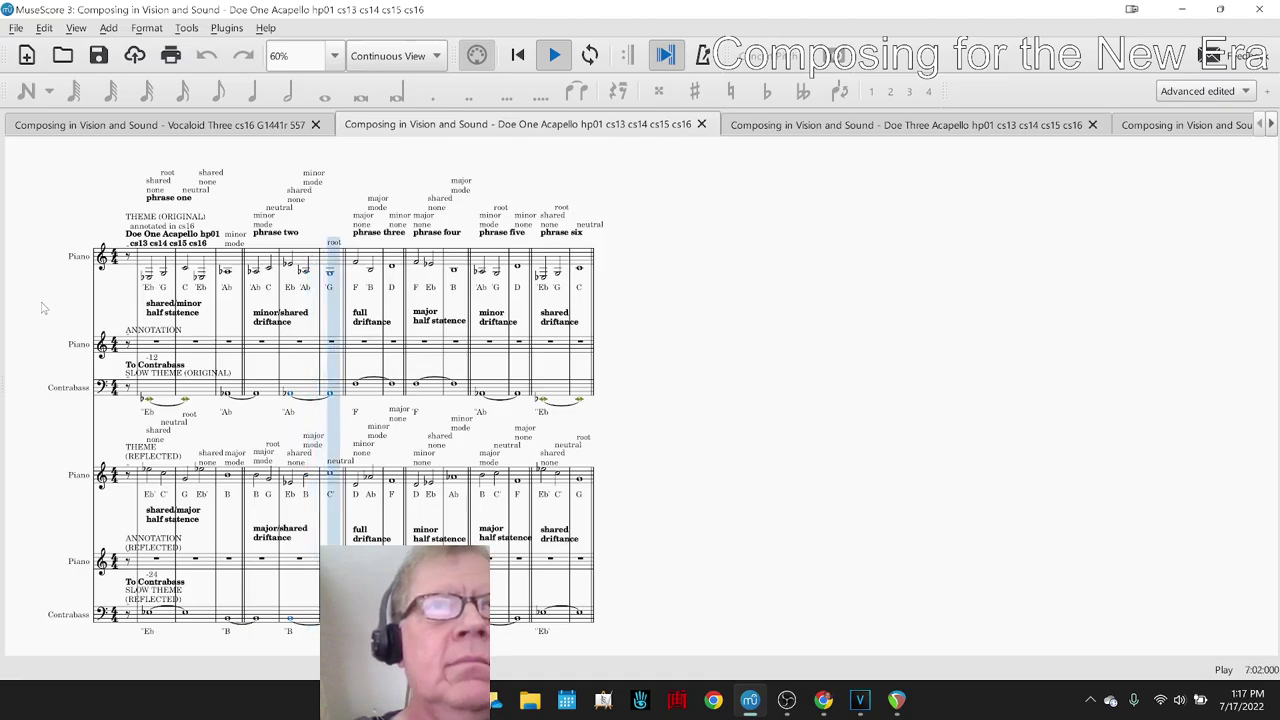
pyautogui.press('space')
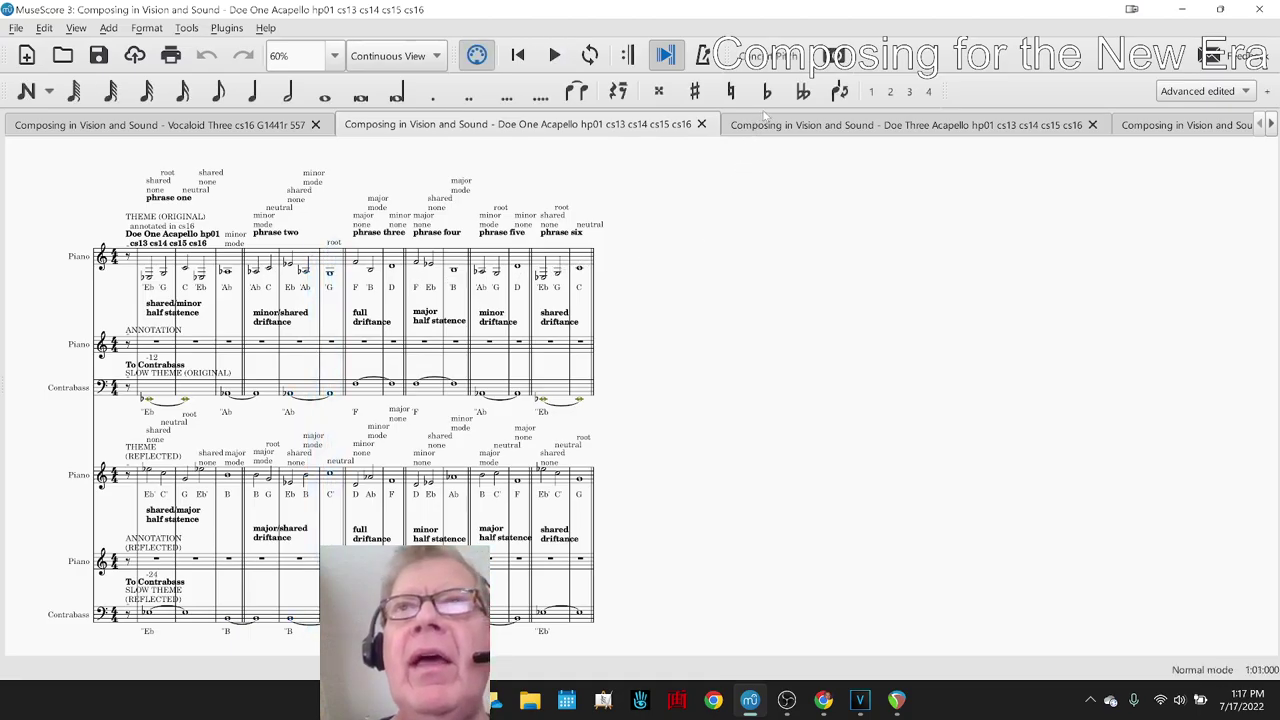
# Open the Doe Three Acapello score, play it through to phrase six, then show the mixer
pyautogui.click(777, 127)
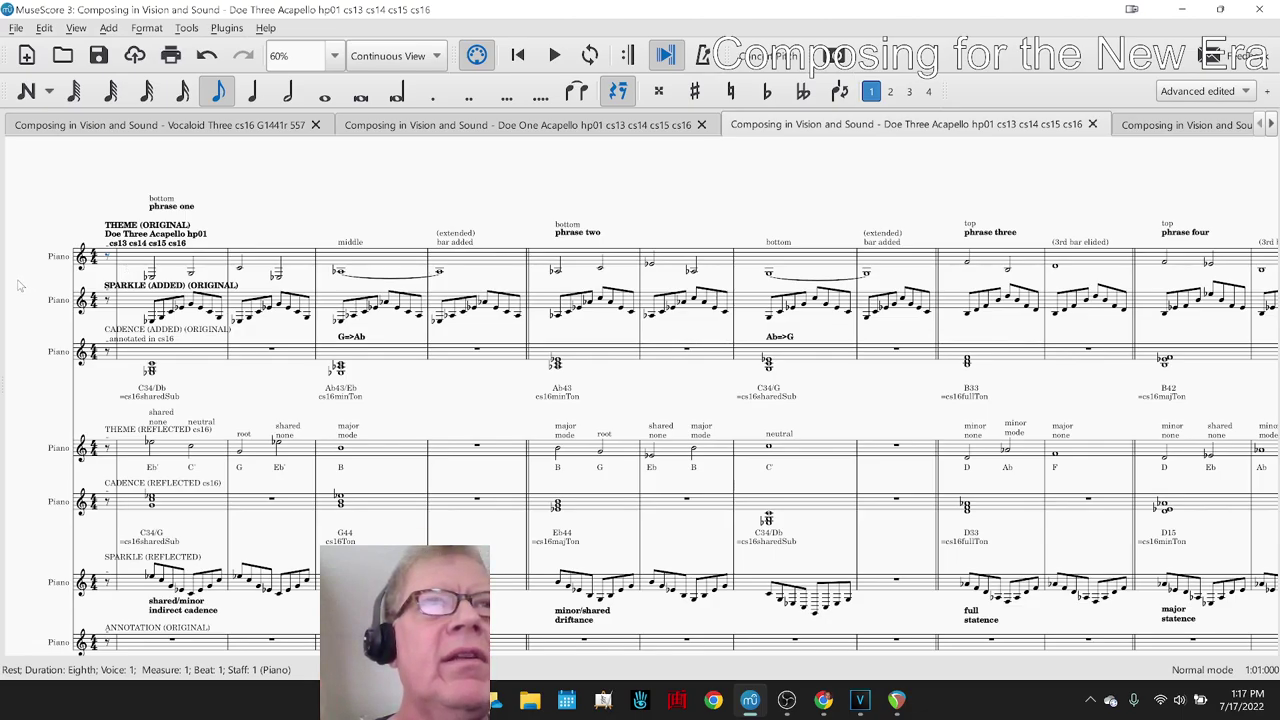
pyautogui.press('Escape')
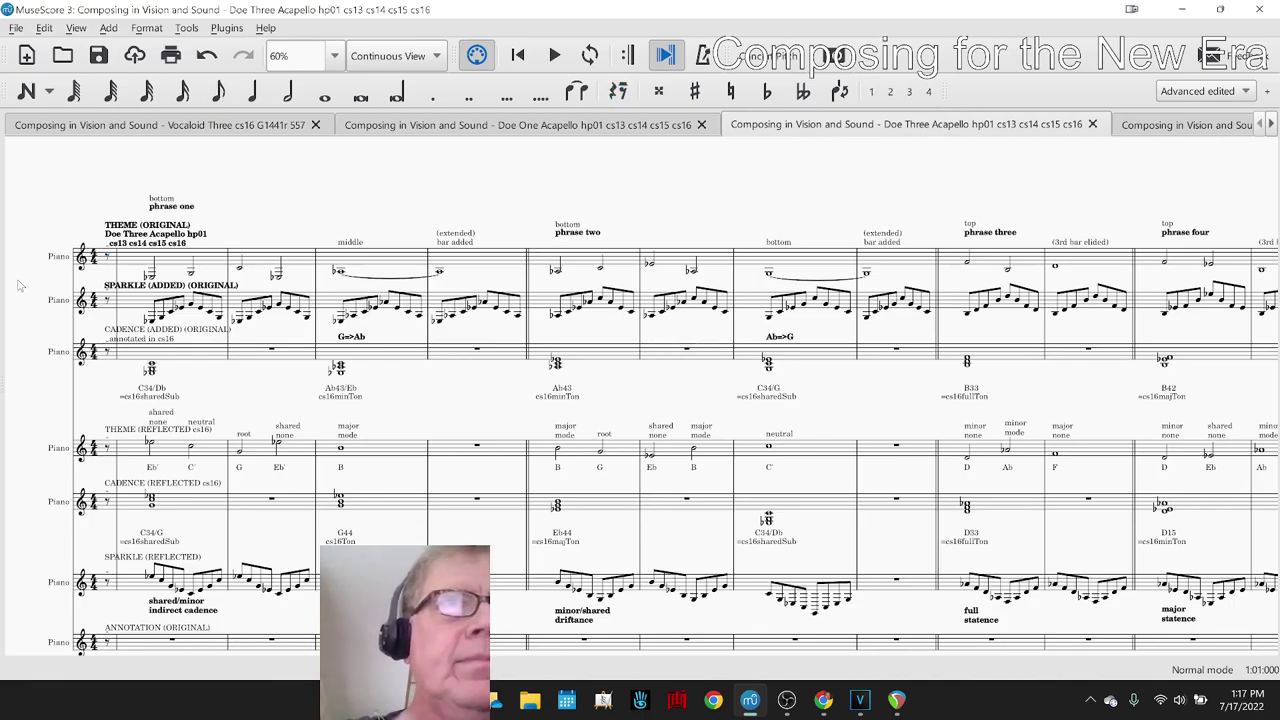
pyautogui.press('space')
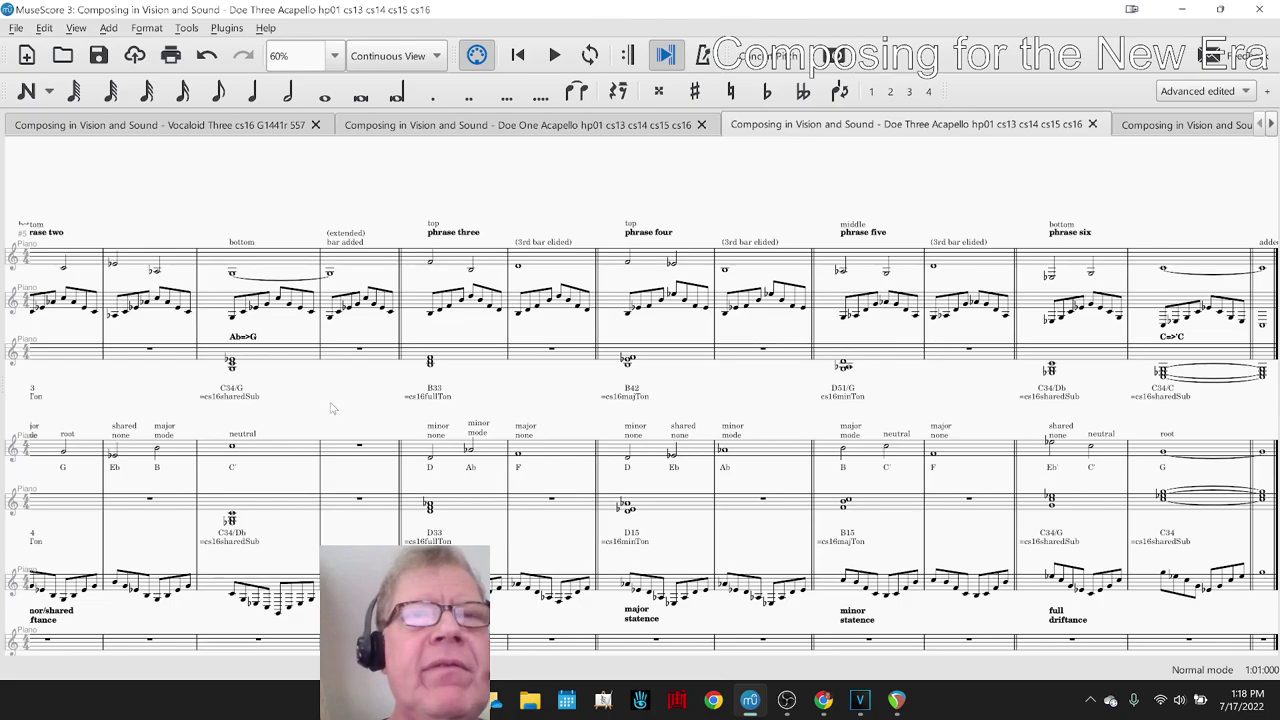
pyautogui.press('F10')
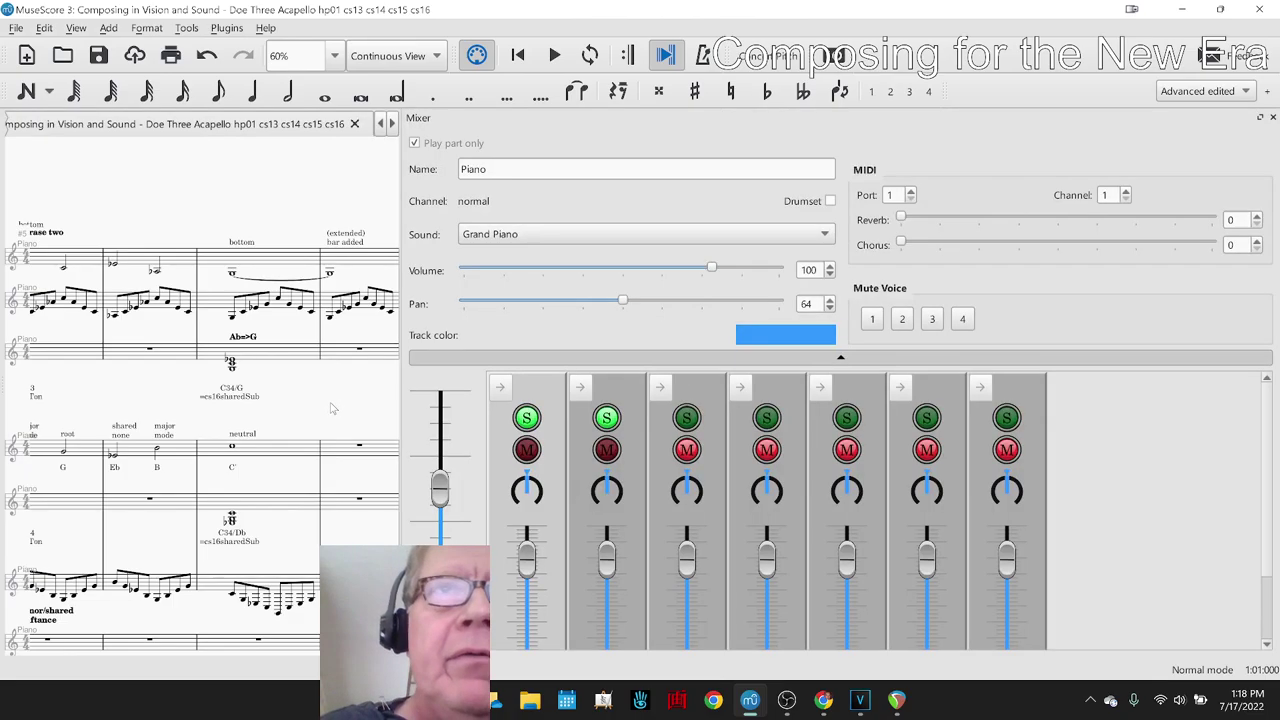
# In the Mixer, clear mute and solo on Piano channels 1 and 2, solo channels 4 and 6, then close it
pyautogui.click(527, 450)
pyautogui.click(607, 450)
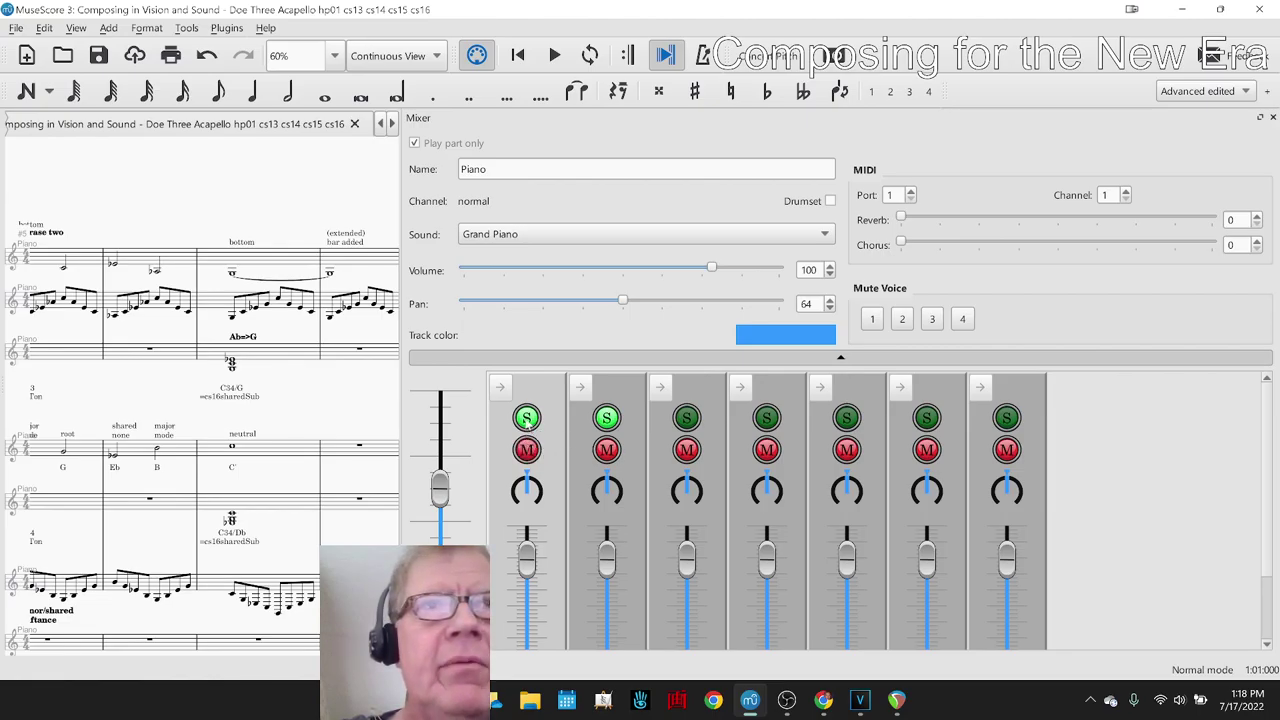
pyautogui.click(527, 418)
pyautogui.click(607, 419)
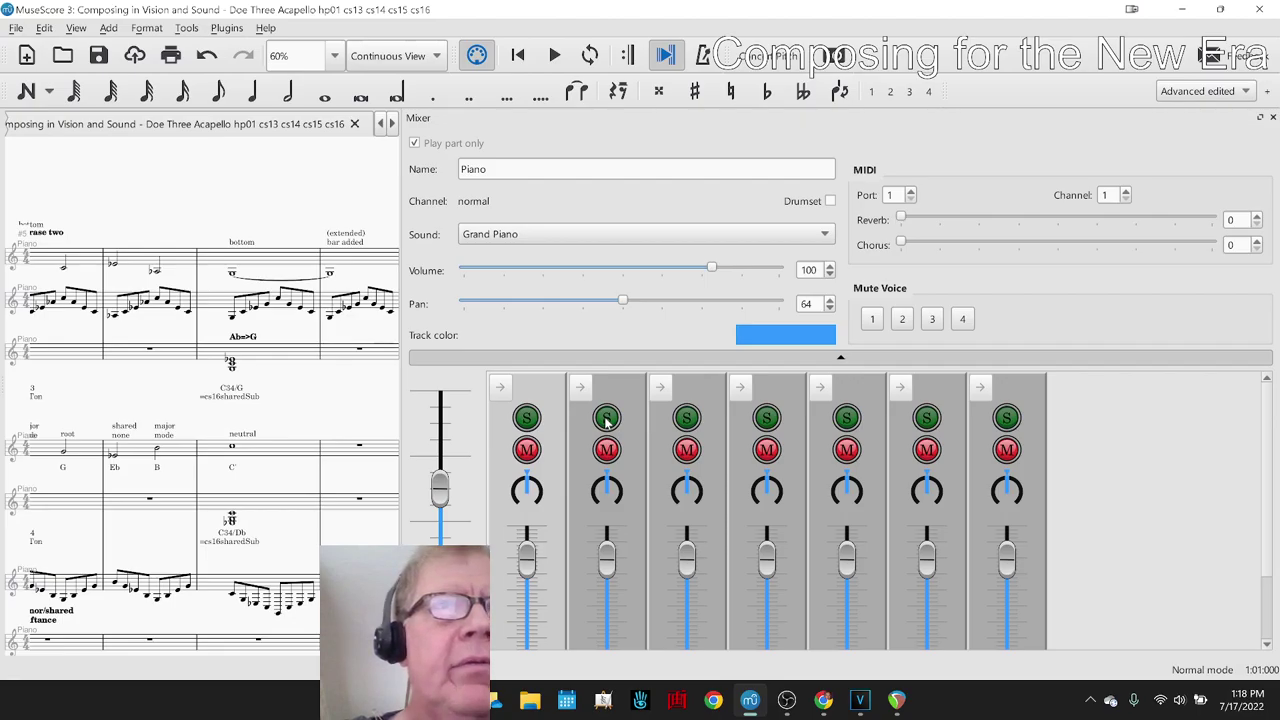
pyautogui.click(766, 418)
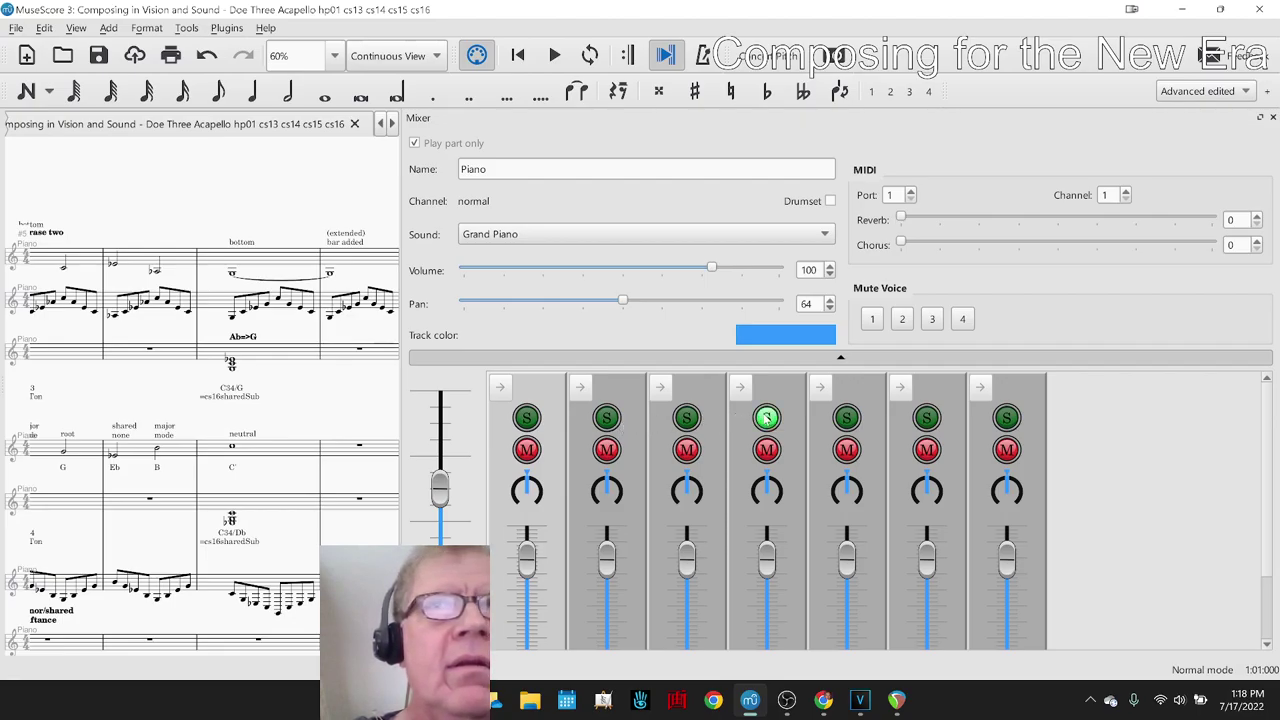
pyautogui.click(927, 420)
pyautogui.click(927, 451)
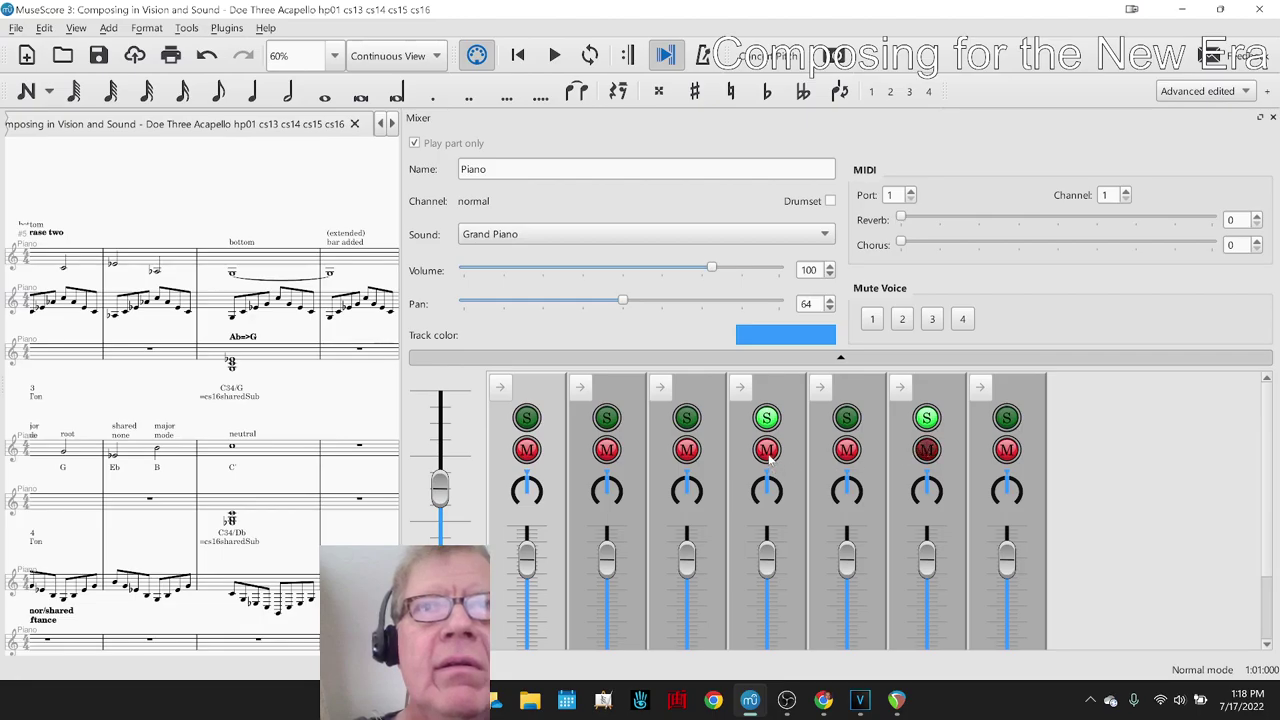
pyautogui.click(767, 451)
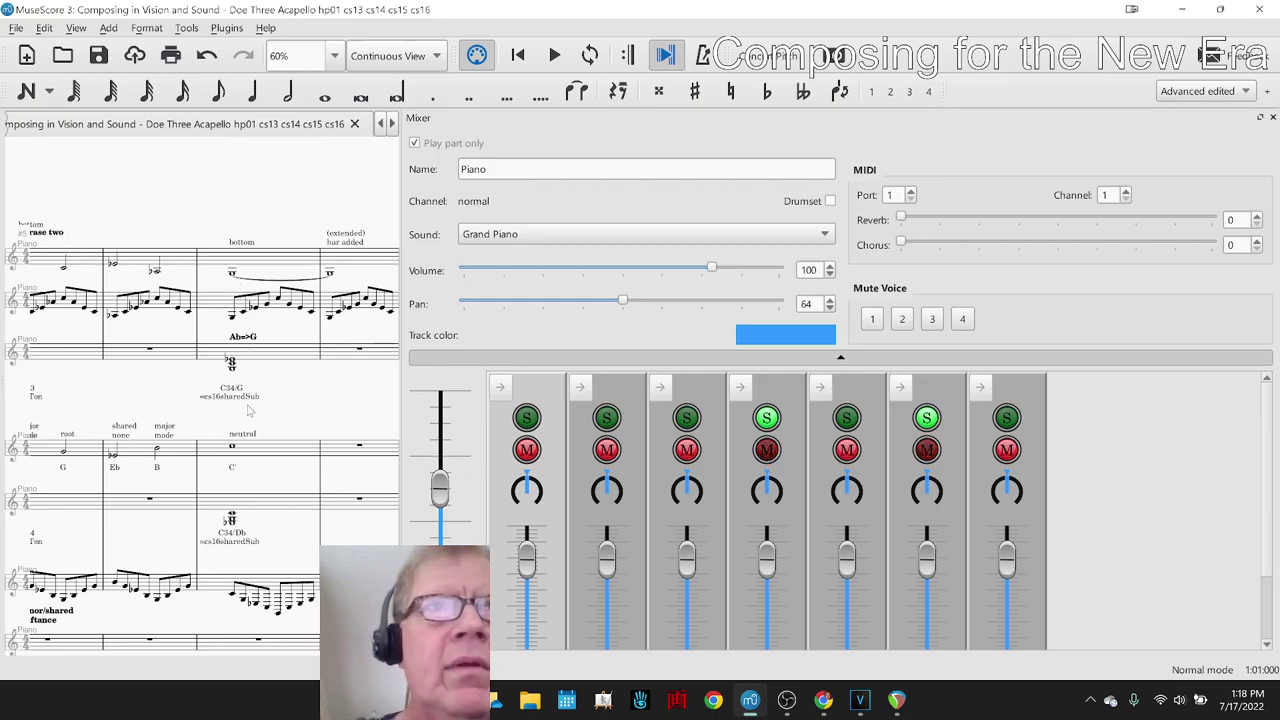
pyautogui.press('F10')
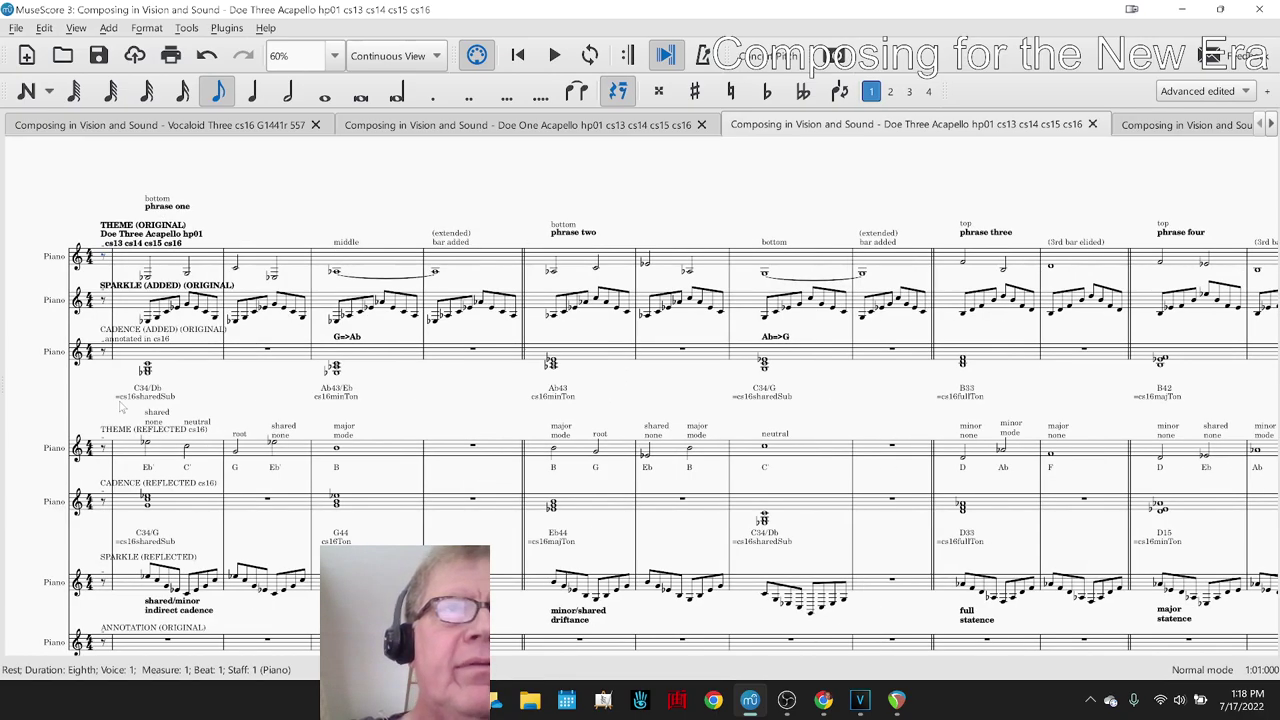
# Play Doe Three Acapello with channels 4 and 6 soloed, then switch to Doe Four Acapello
pyautogui.press('space')
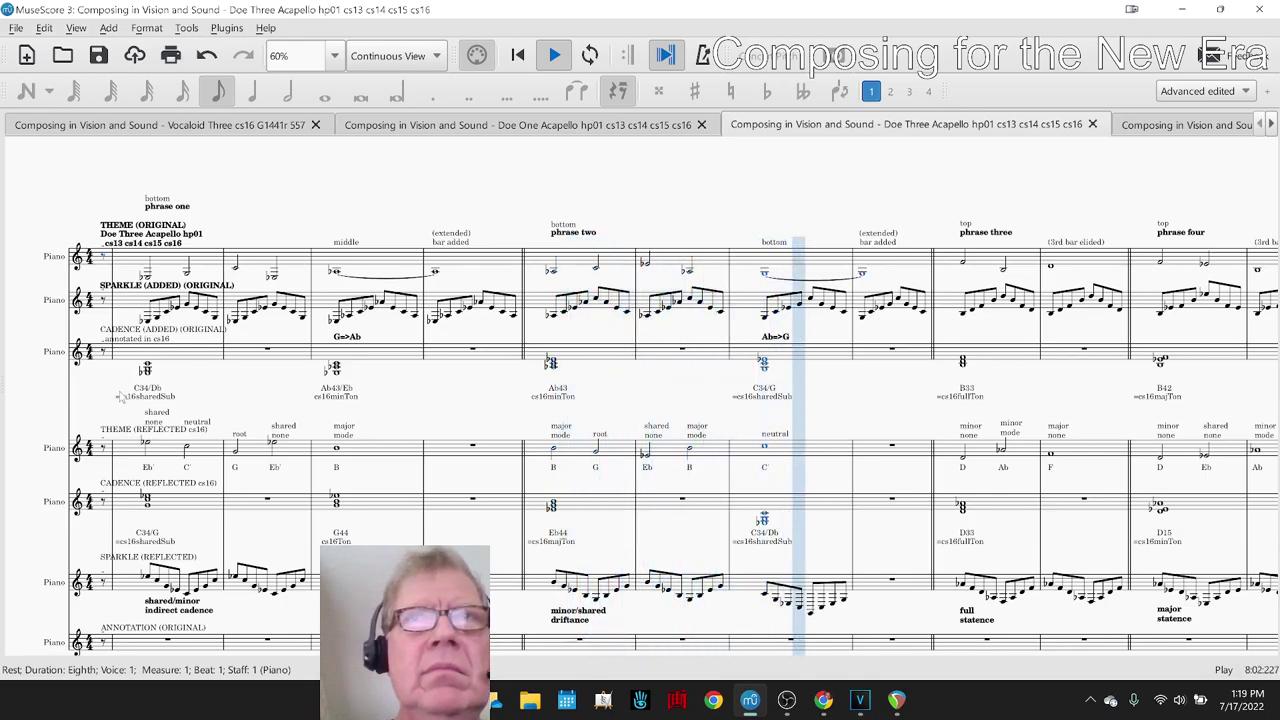
pyautogui.press('space')
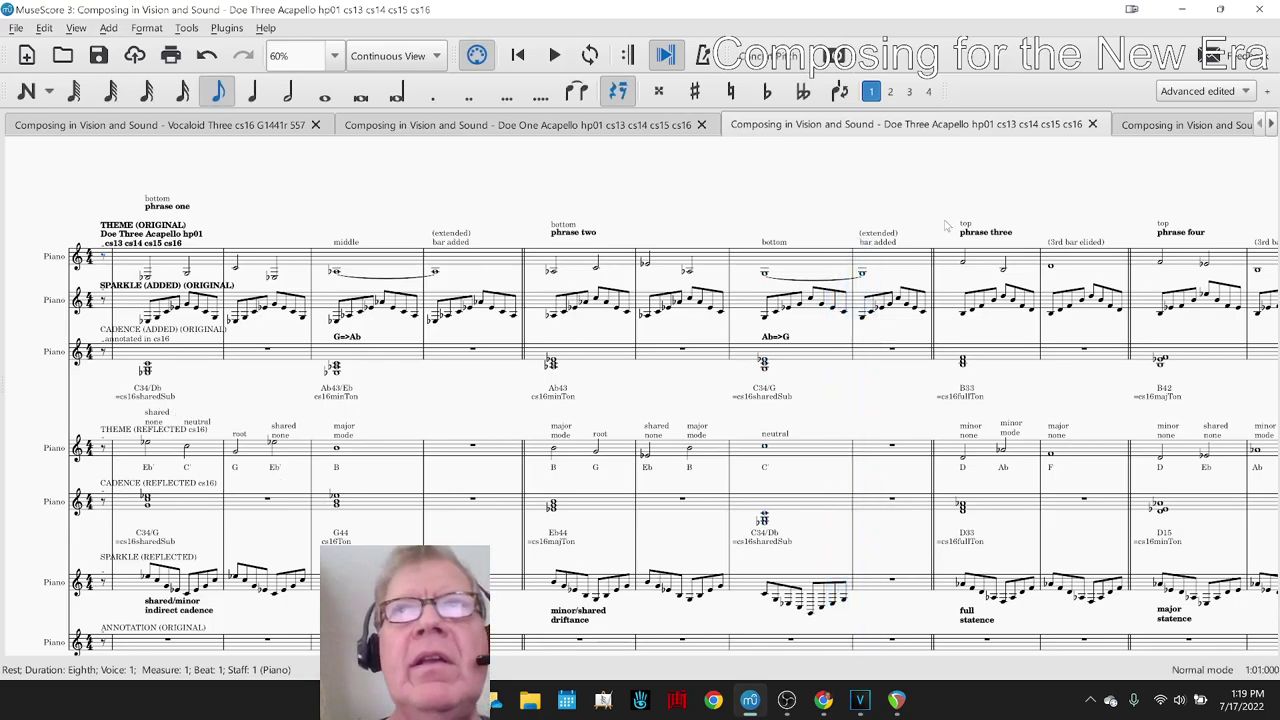
pyautogui.click(1174, 132)
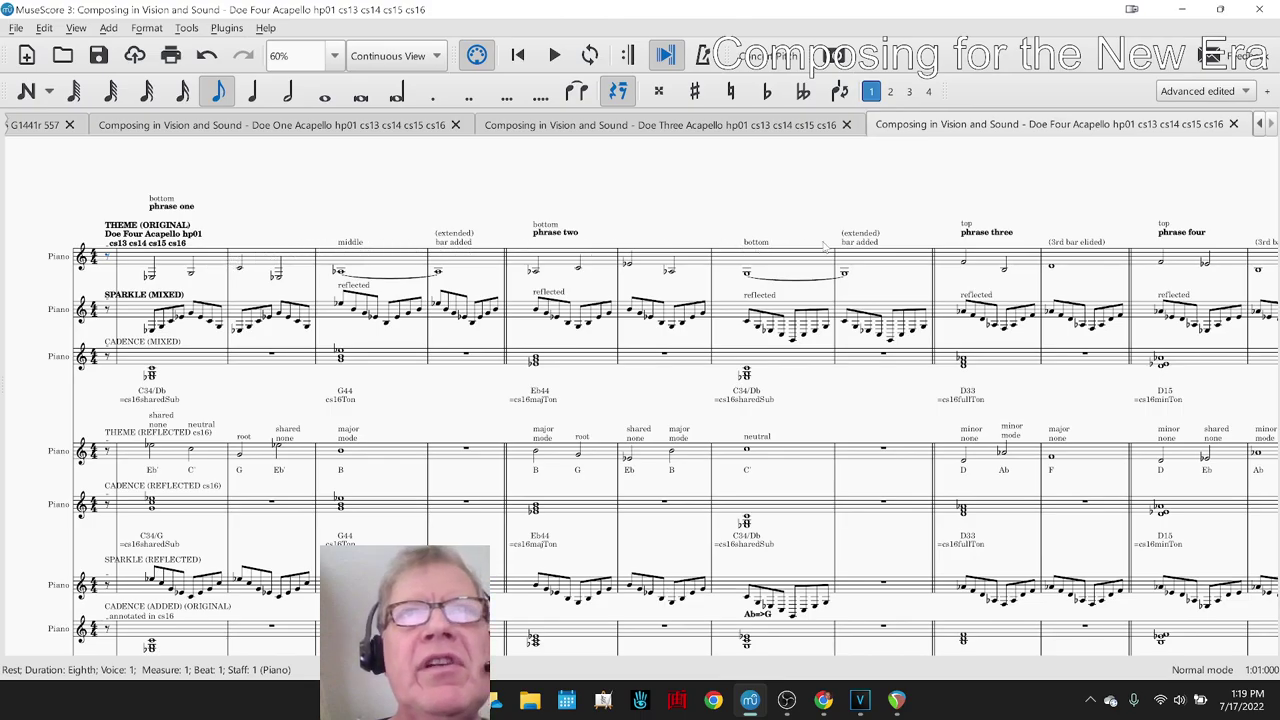
# Play Doe Four Acapello from measure 2 of the SPARKLE staff at the 'reflected' text
pyautogui.click(128, 314)
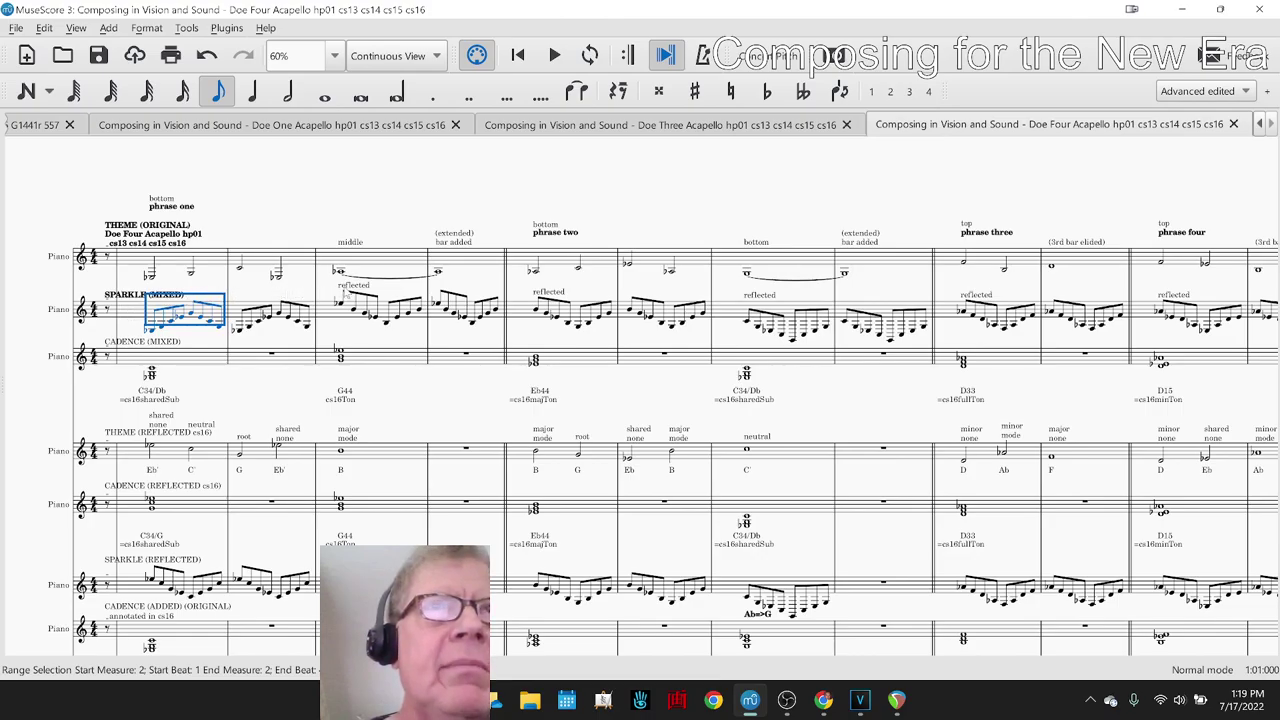
pyautogui.click(345, 291)
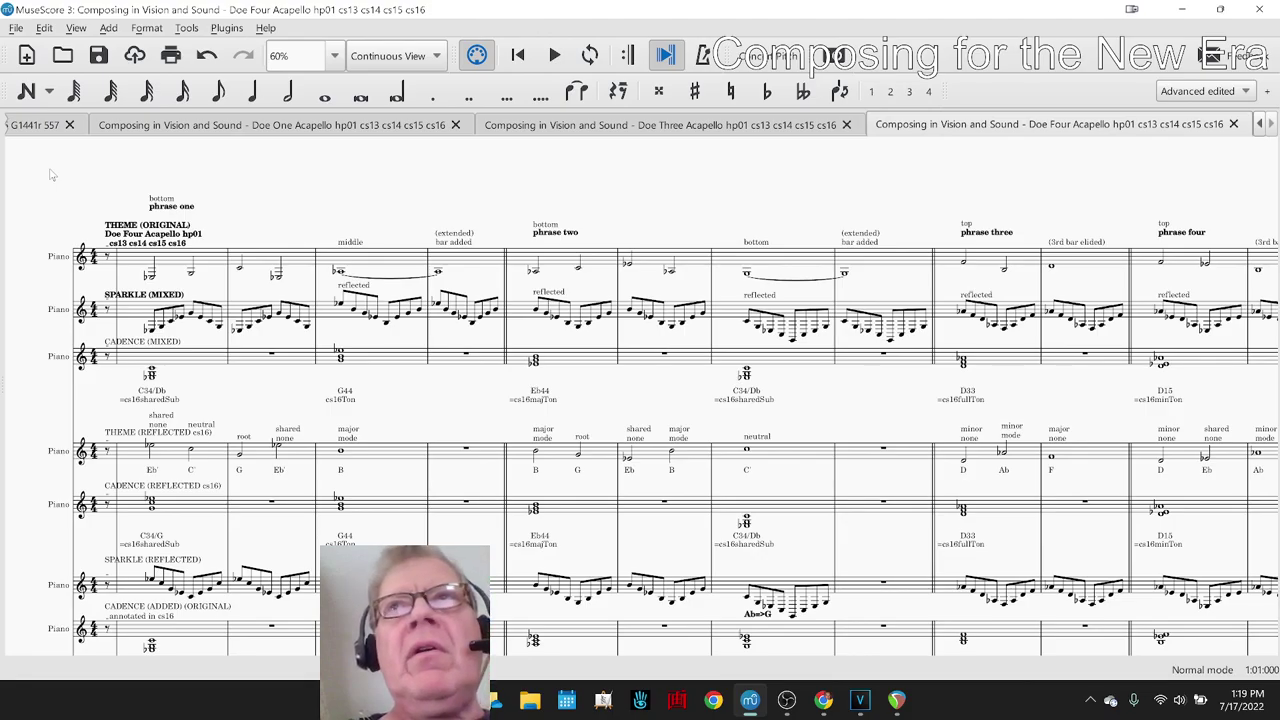
pyautogui.press('space')
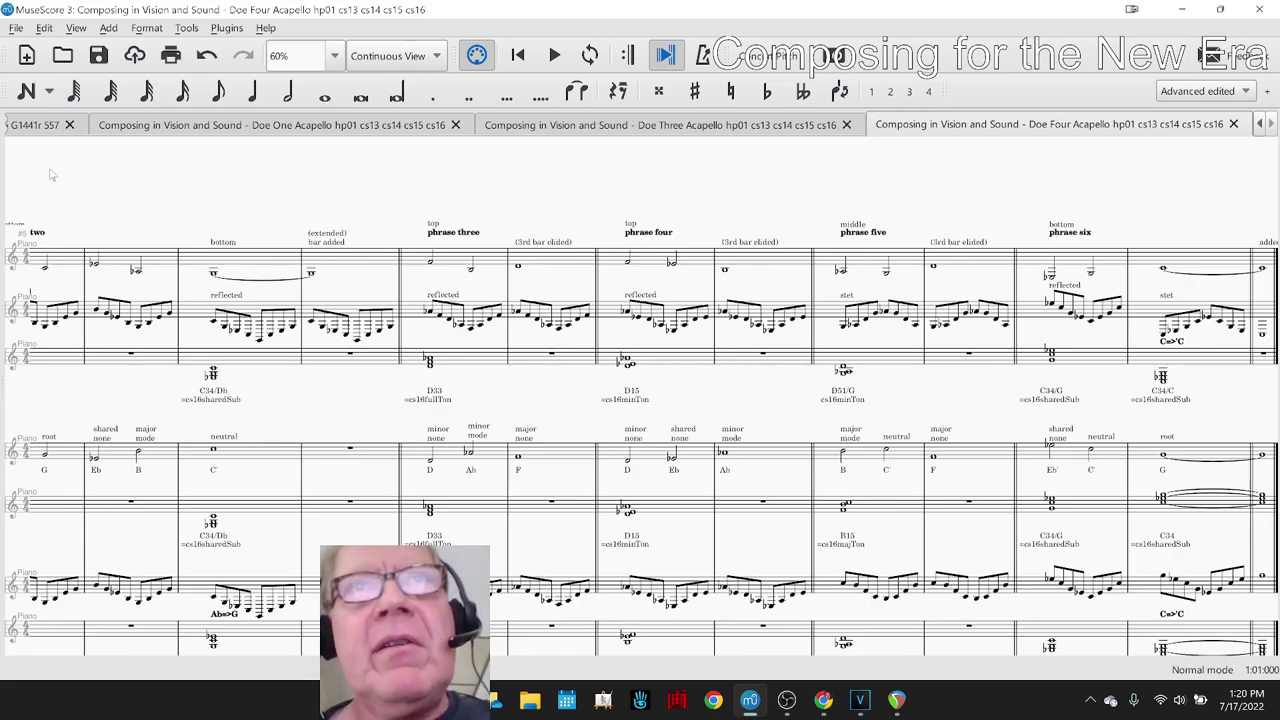
pyautogui.click(413, 317)
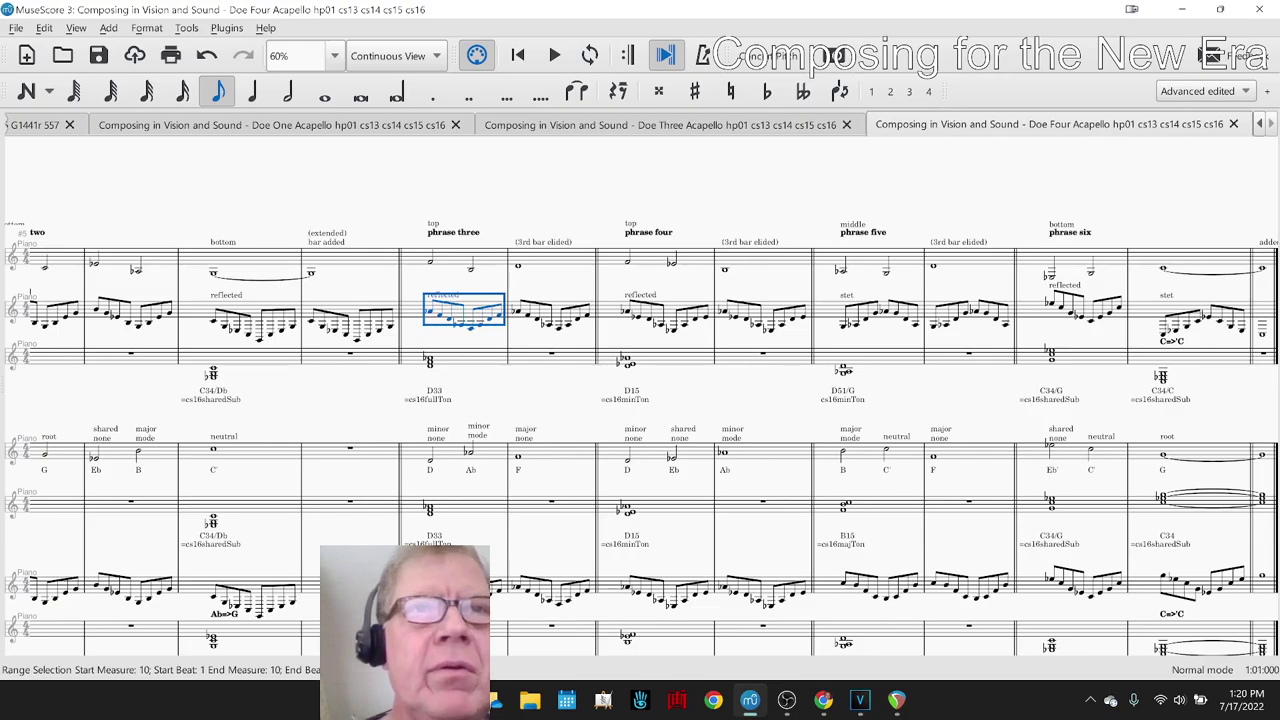
pyautogui.scroll(-2, 640, 350)
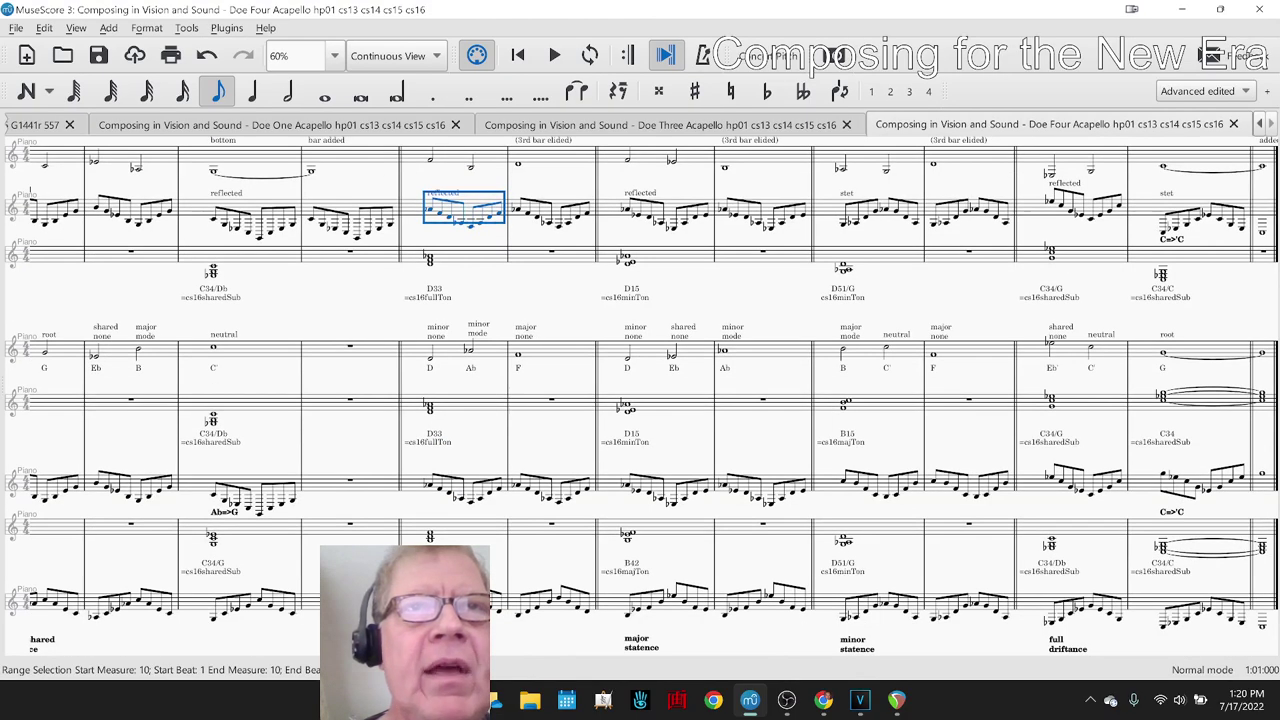
pyautogui.scroll(4, 591, 486)
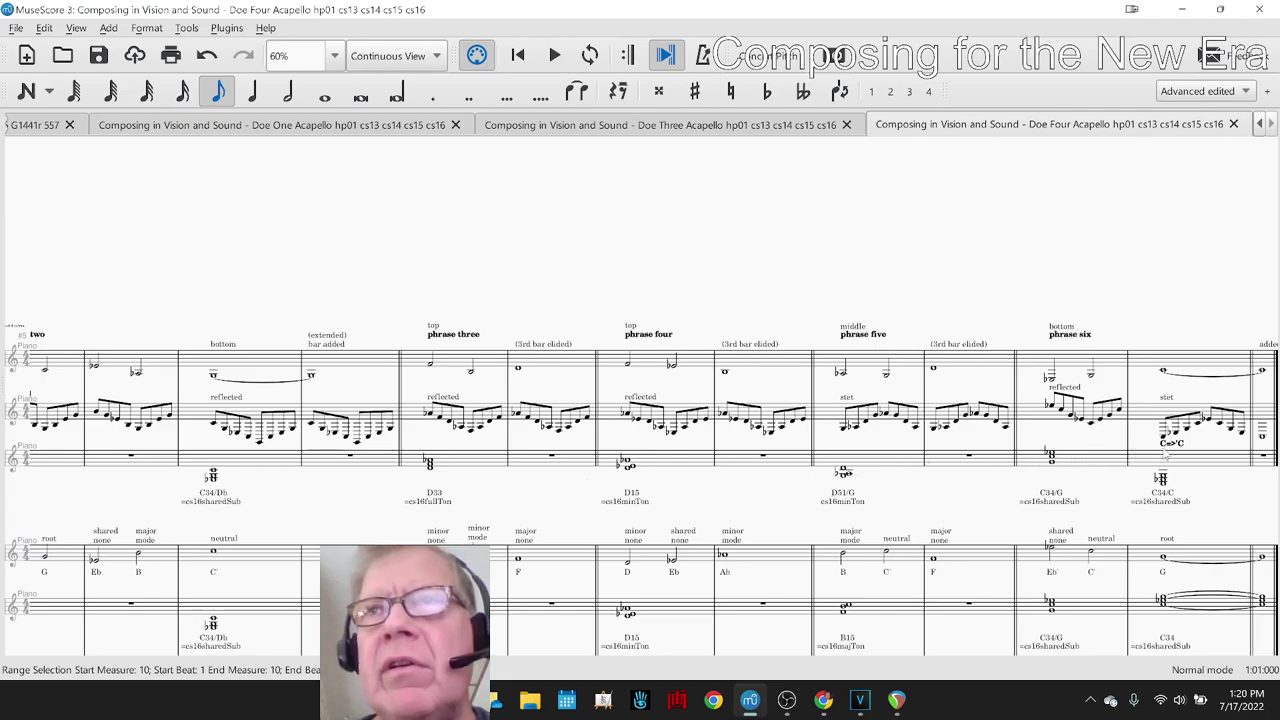
pyautogui.click(1110, 462)
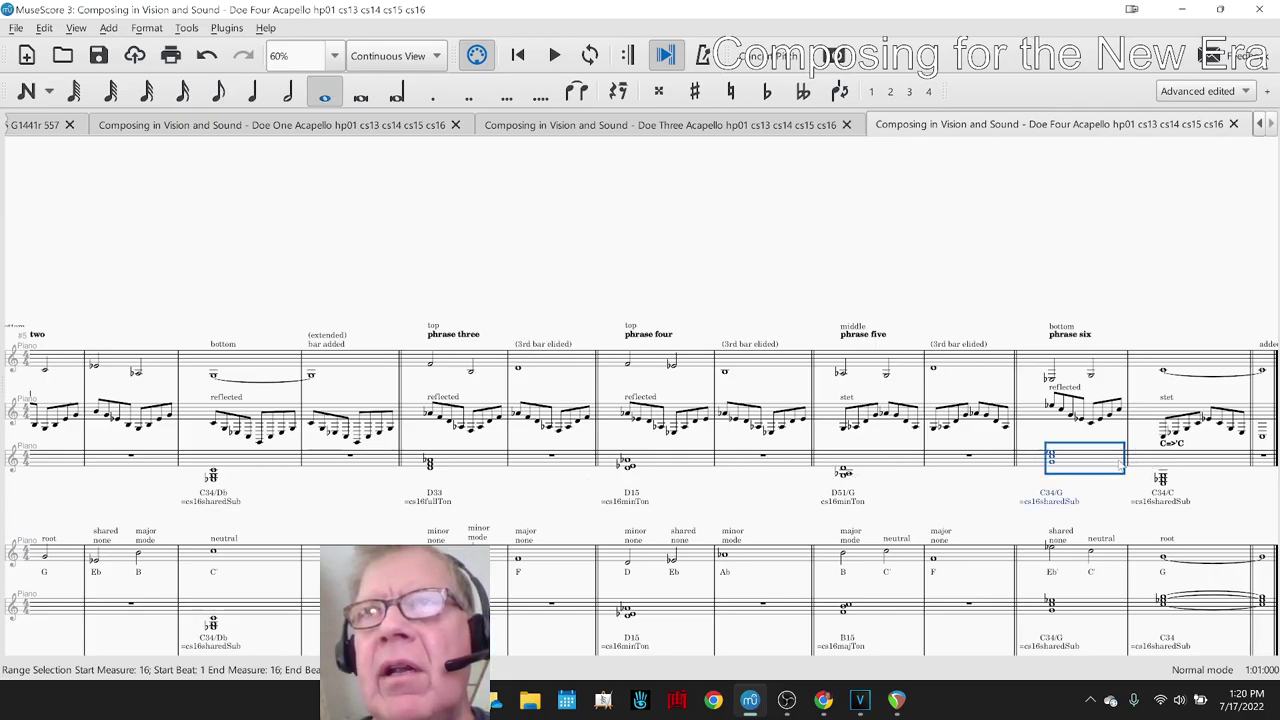
pyautogui.click(1182, 462)
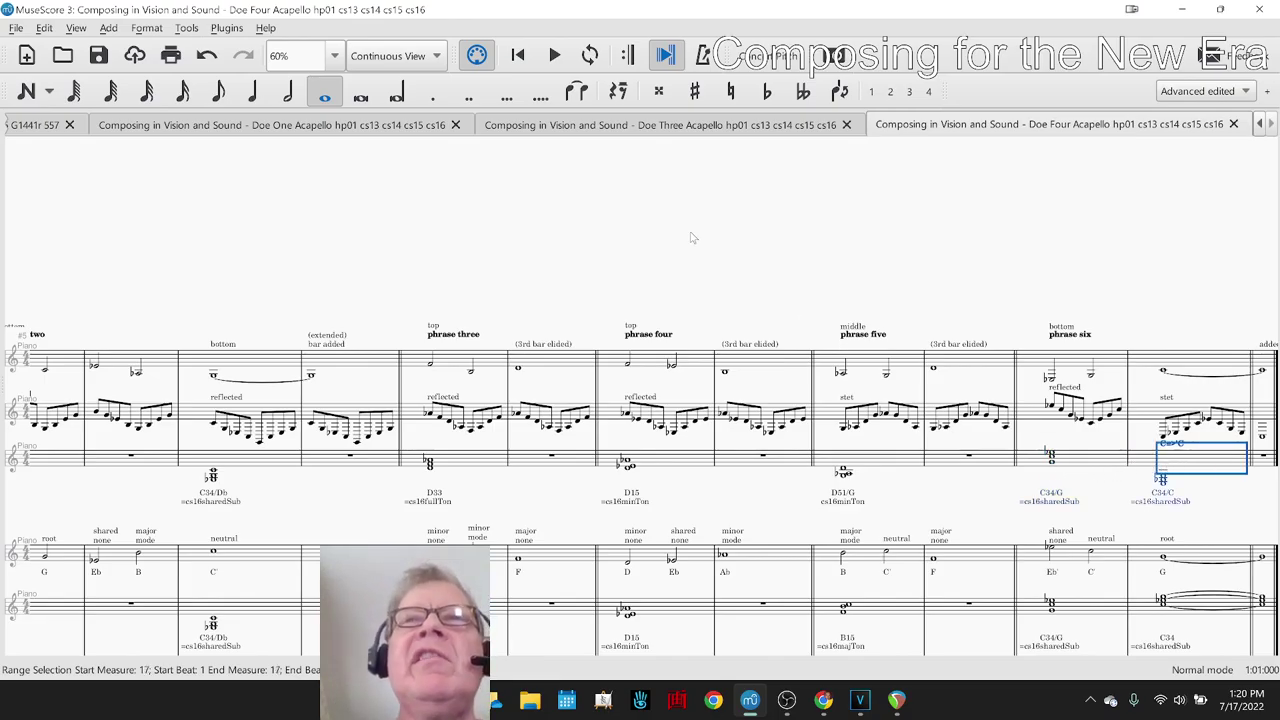
pyautogui.press('Escape')
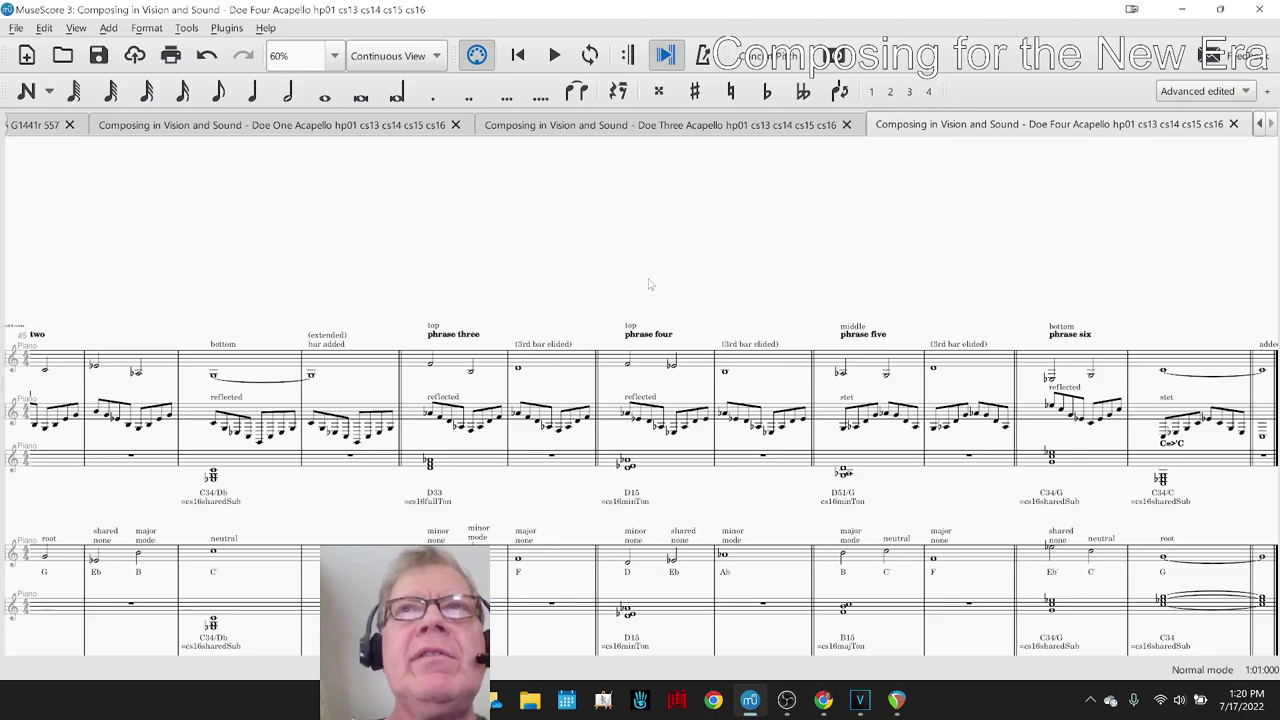
pyautogui.scroll(-2, 648, 285)
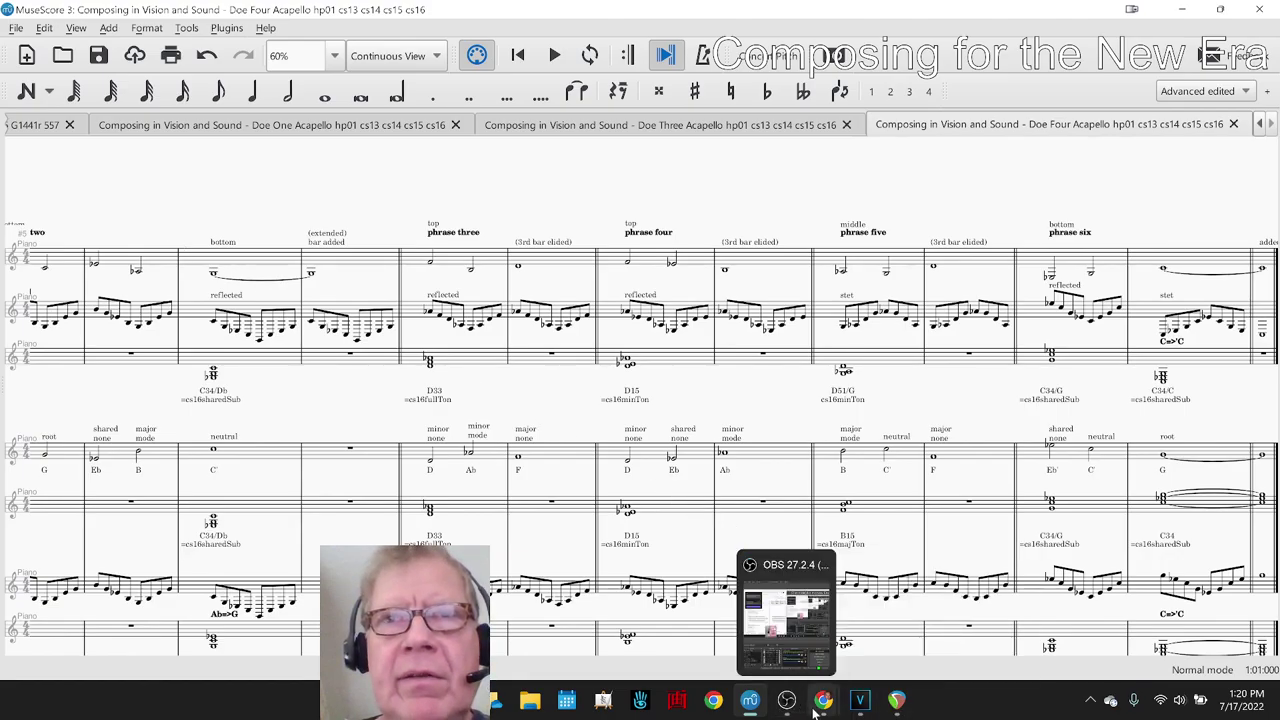
pyautogui.moveTo(824, 712)
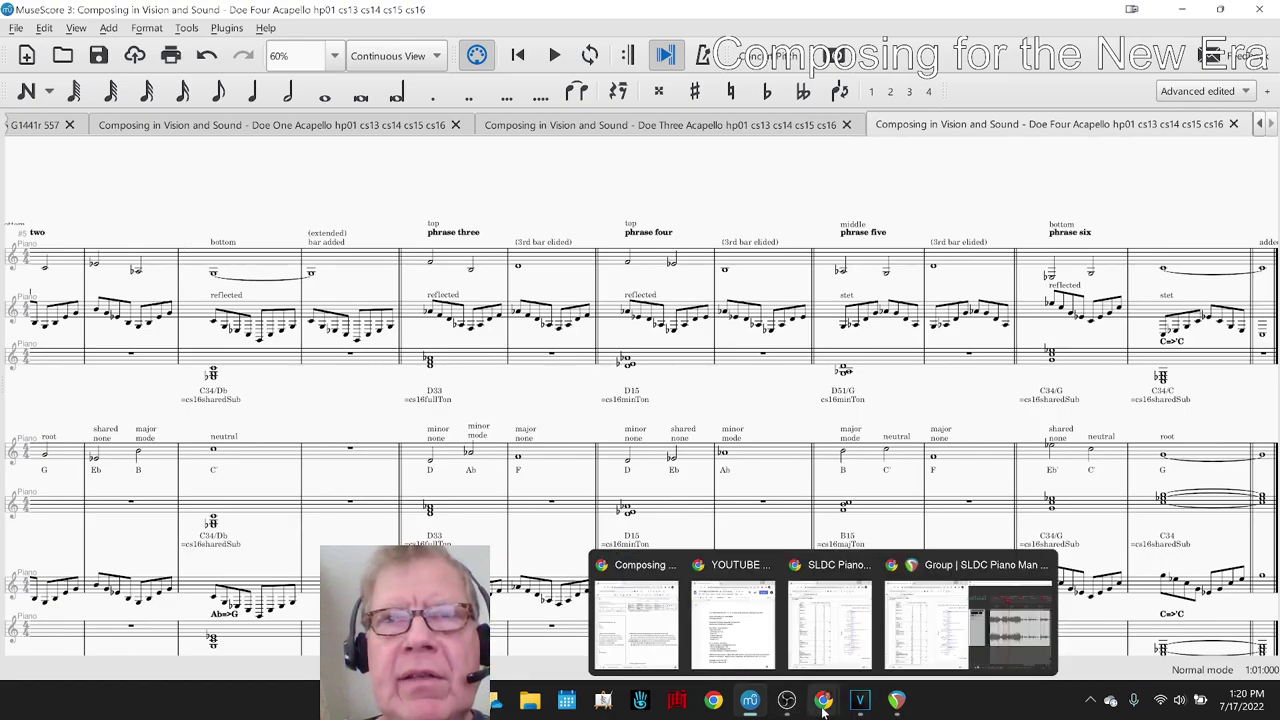
# Return to the Composing in Vision and Sound spreadsheet and edit the row 52 'revisit doe three four comparison' cell
pyautogui.click(733, 637)
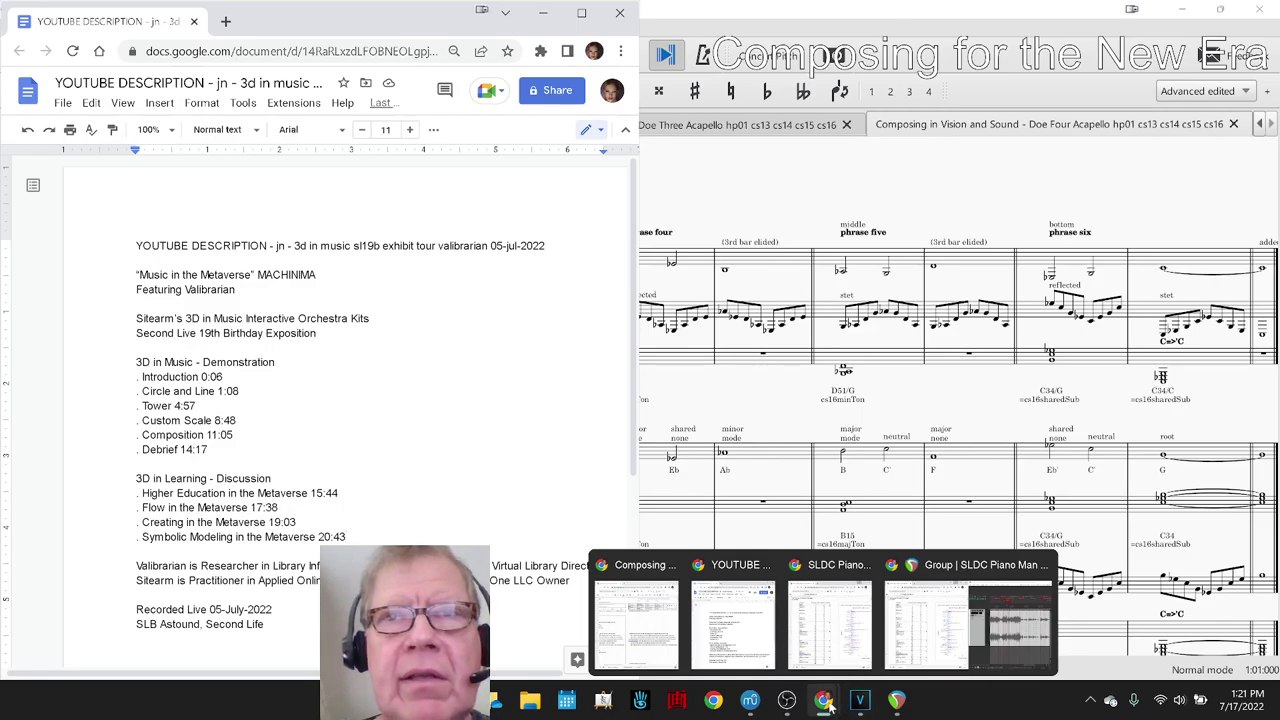
pyautogui.click(662, 640)
pyautogui.scroll(-5, 230, 350)
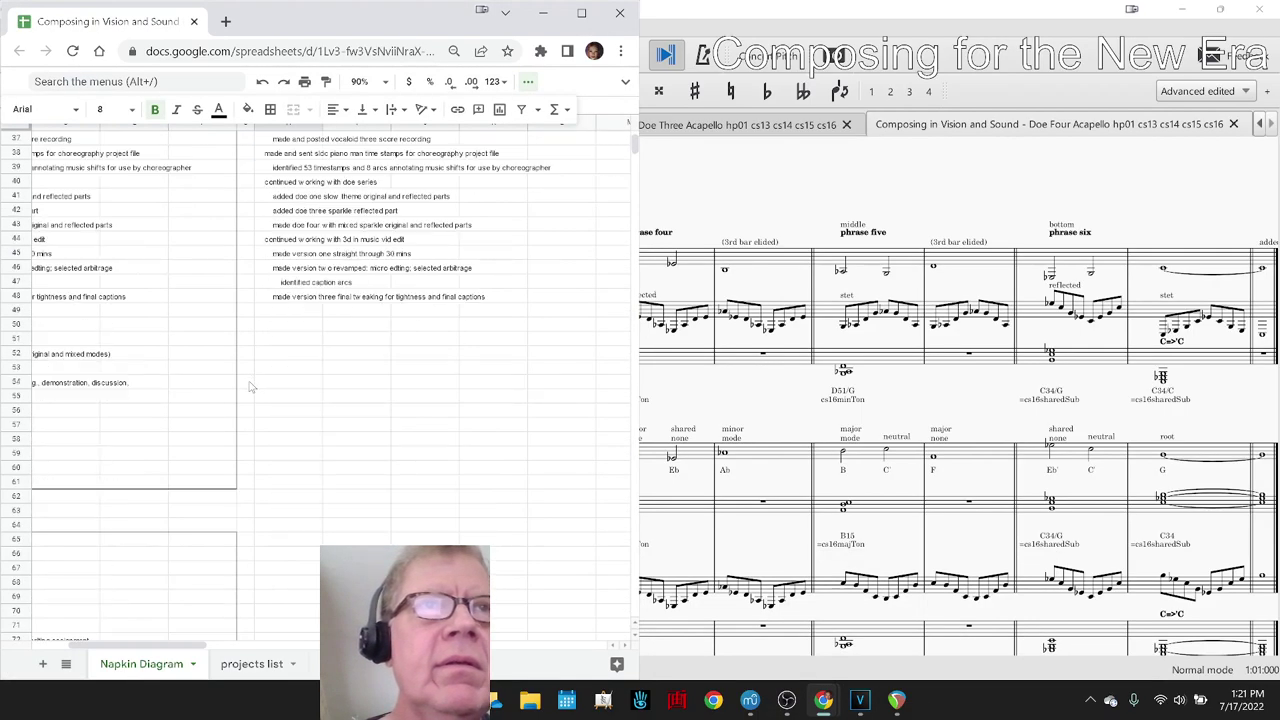
pyautogui.click(155, 464)
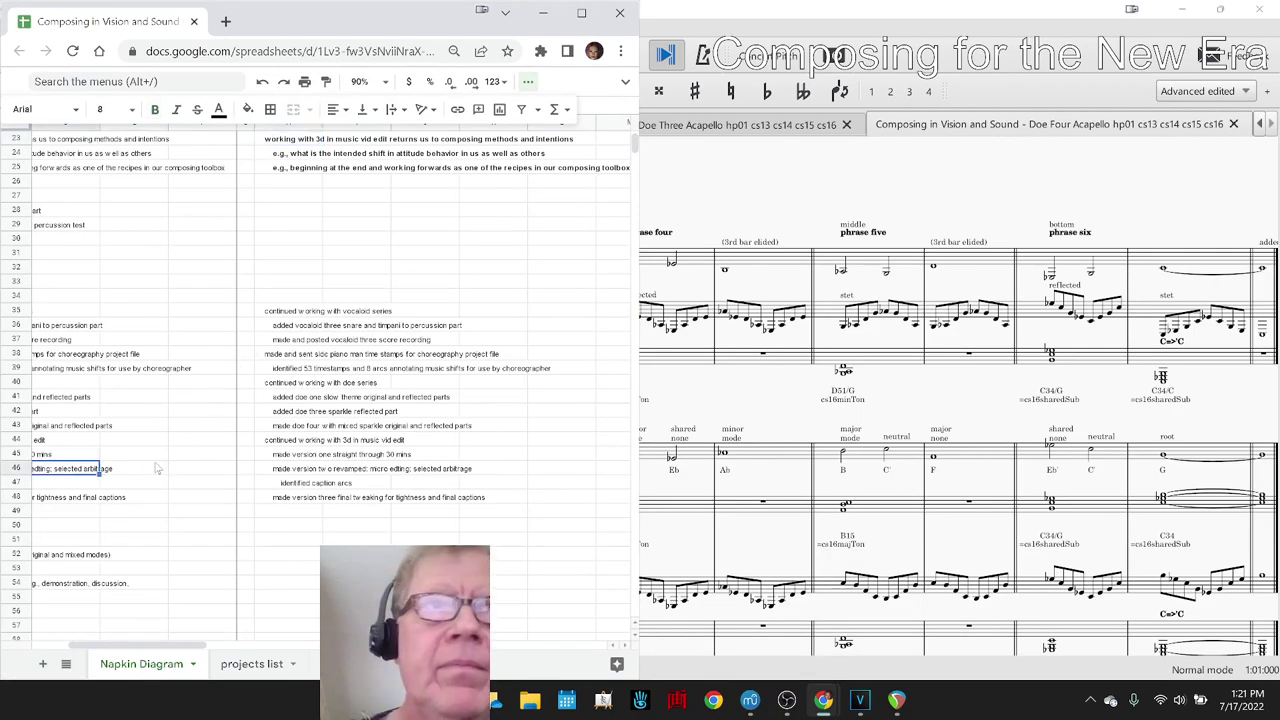
pyautogui.press('Left')
pyautogui.scroll(-2, 155, 464)
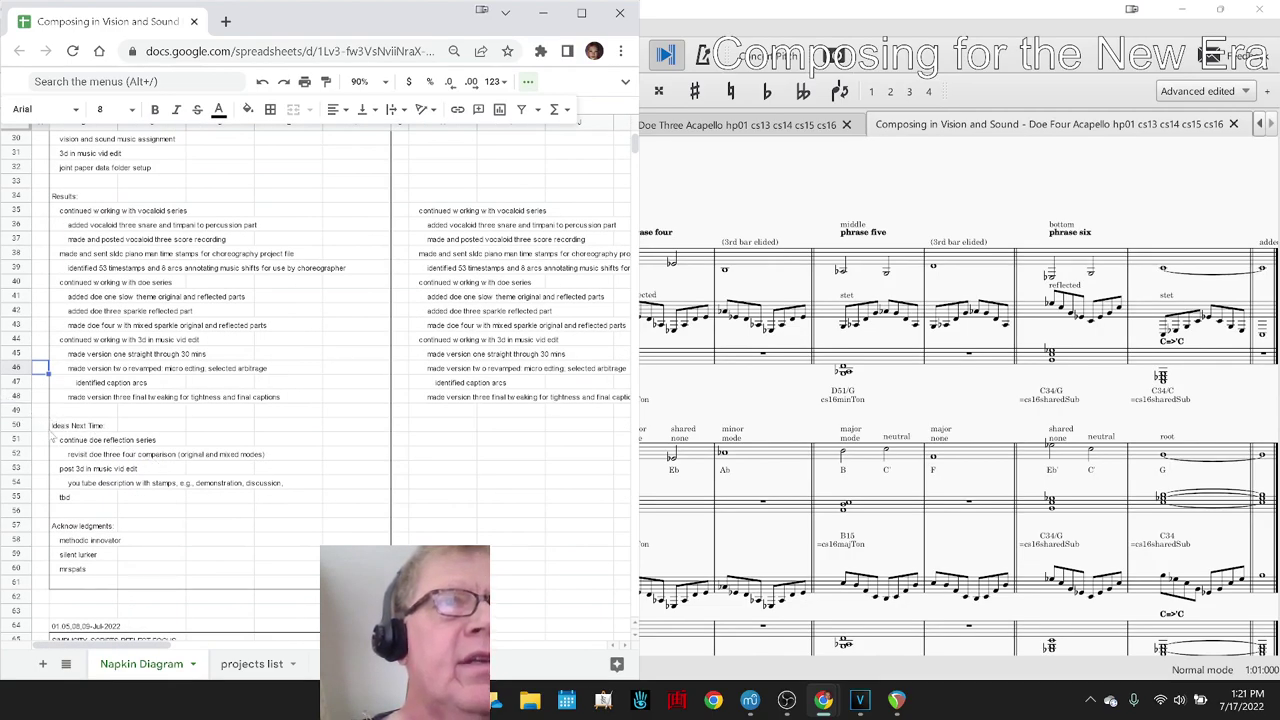
pyautogui.click(72, 457)
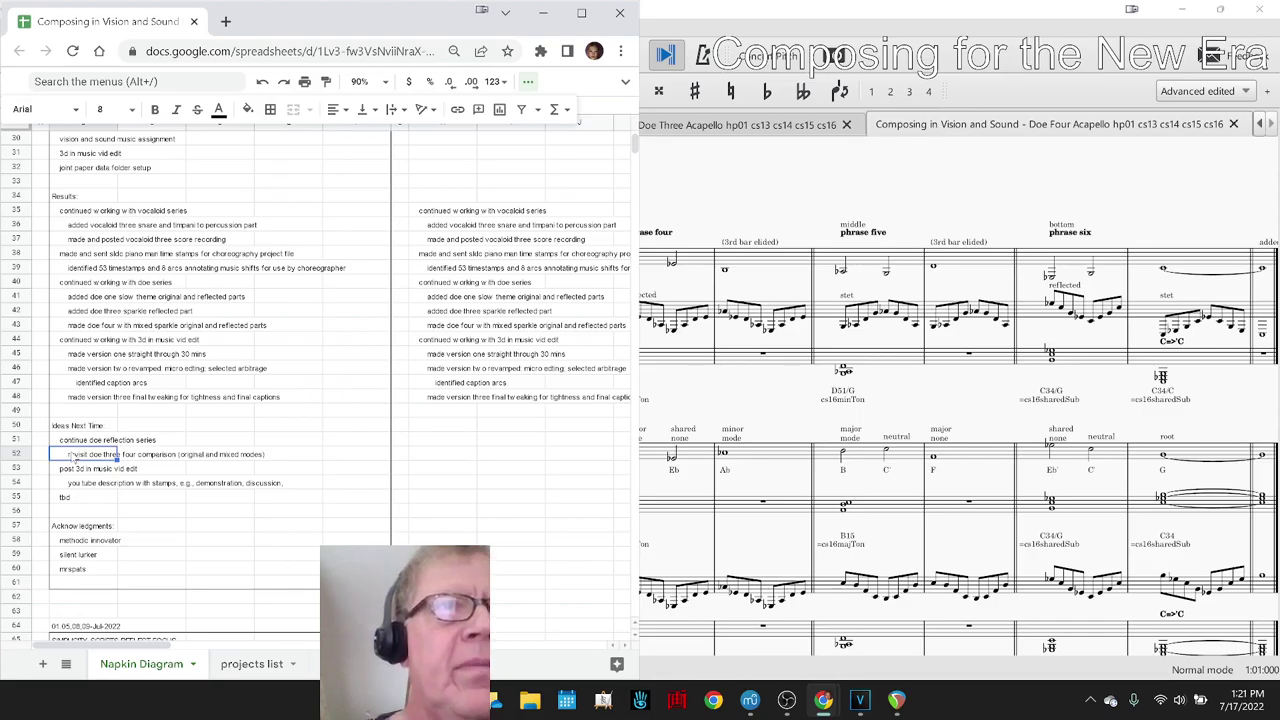
pyautogui.doubleClick(72, 452)
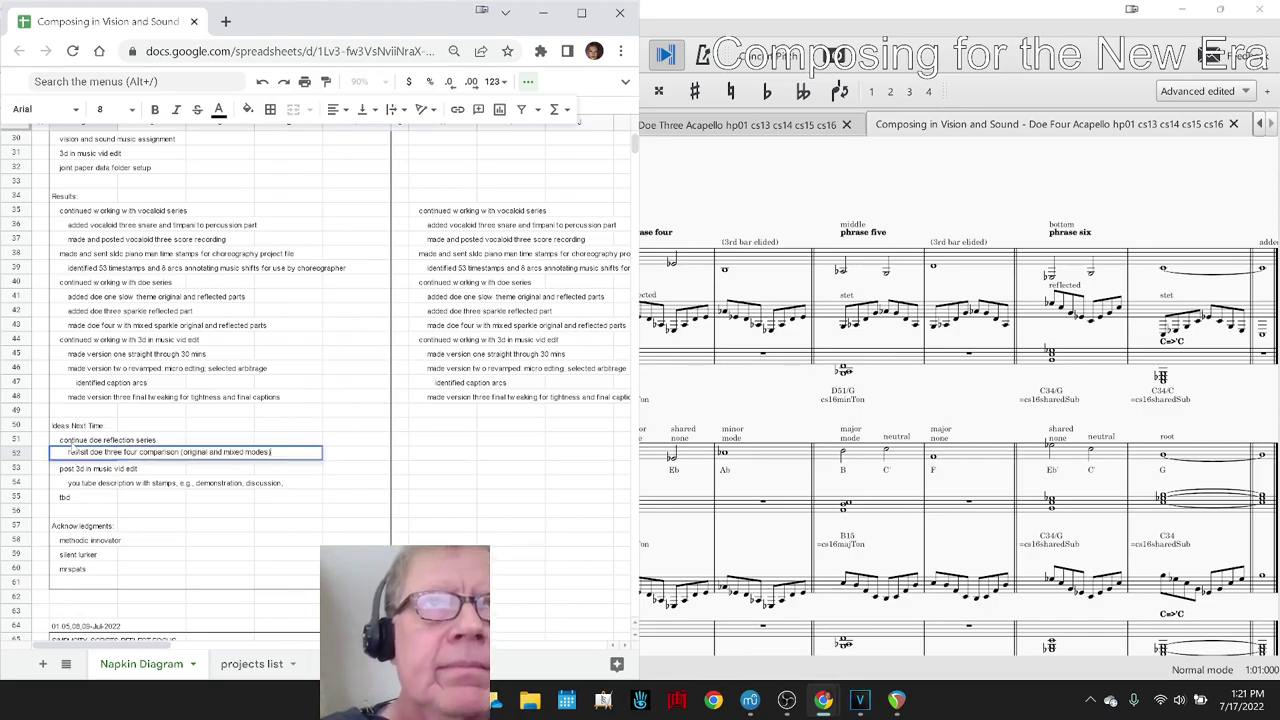
# Append '; finish out doe three reflected part extension' to the row 52 idea, correcting the typo
pyautogui.write('; f')
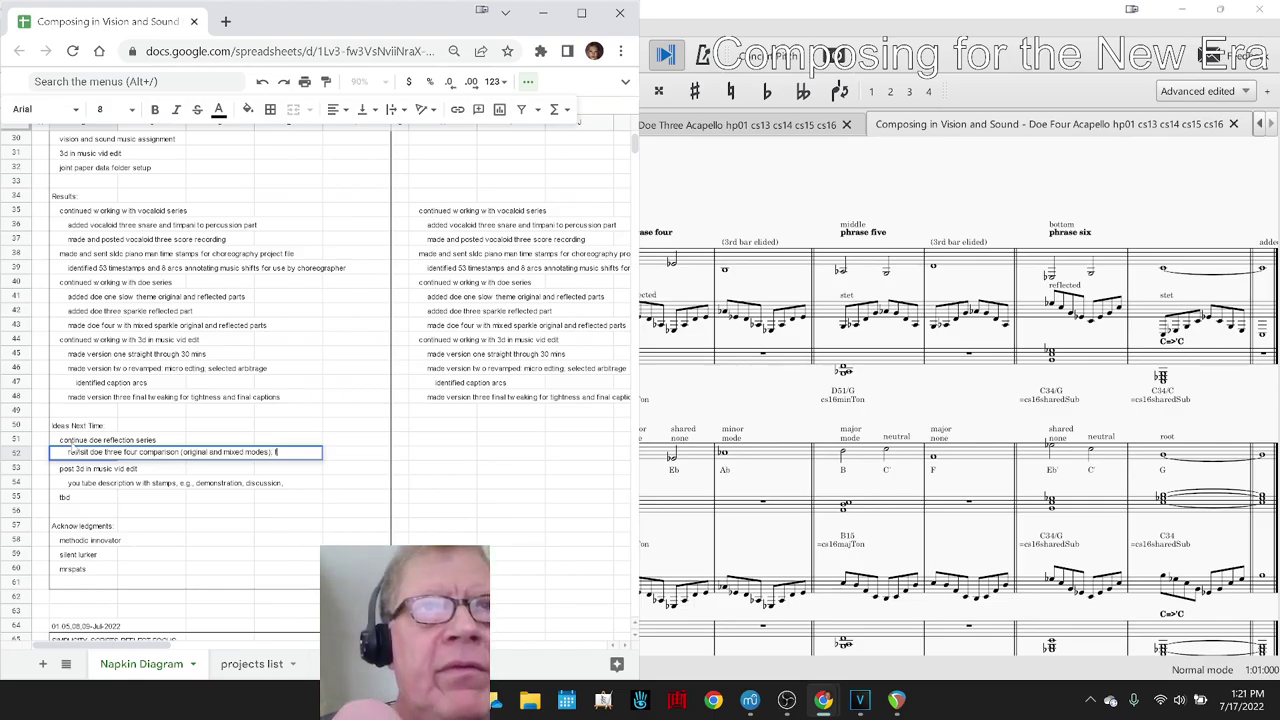
pyautogui.write('inish out')
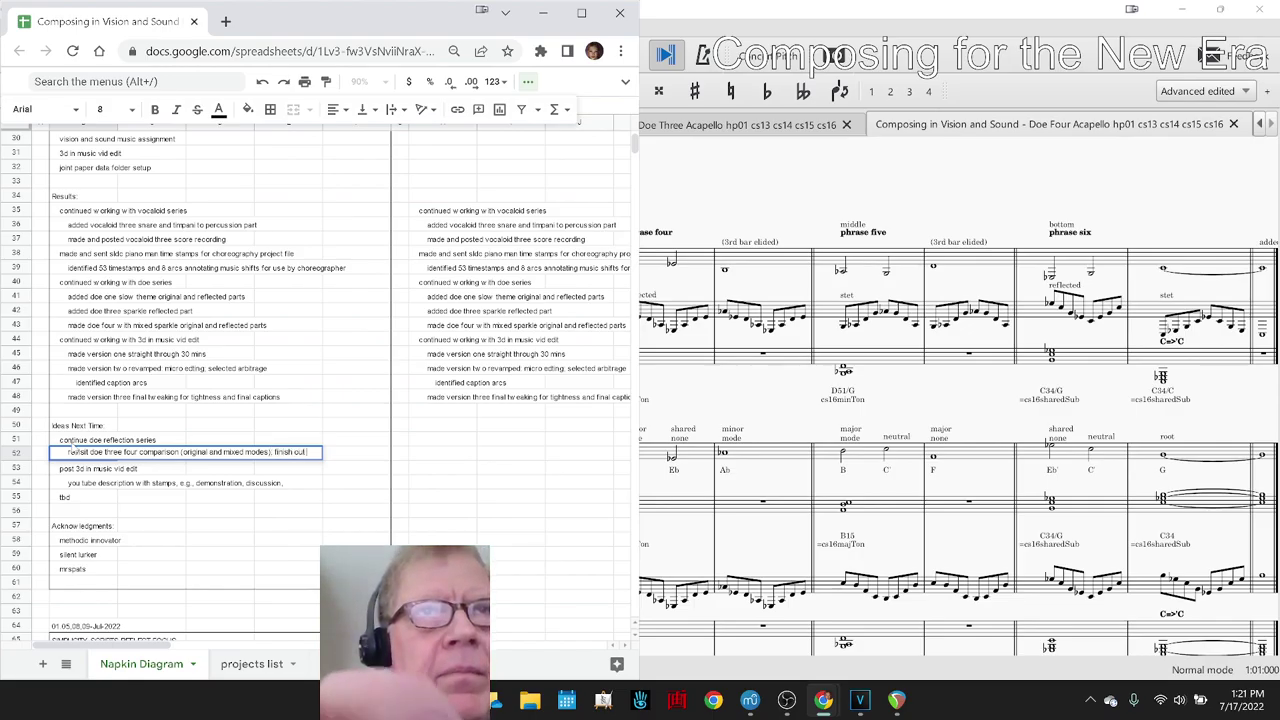
pyautogui.write(' doe')
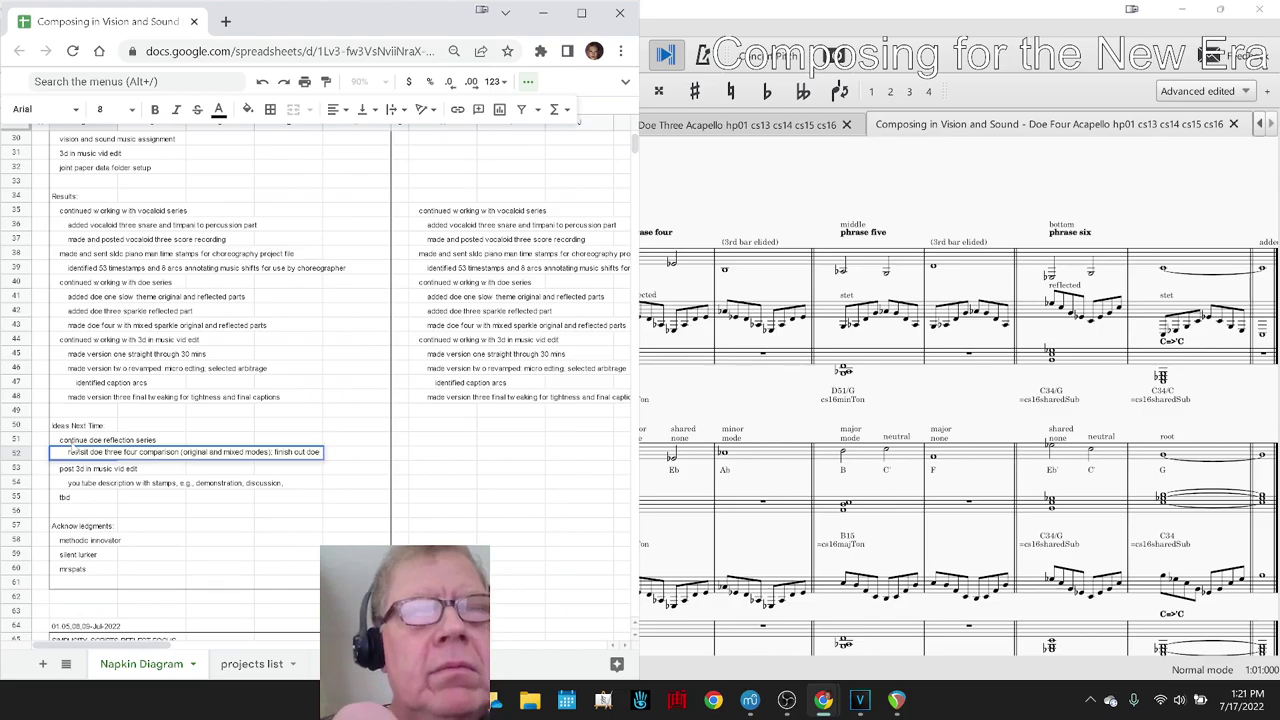
pyautogui.write(' three')
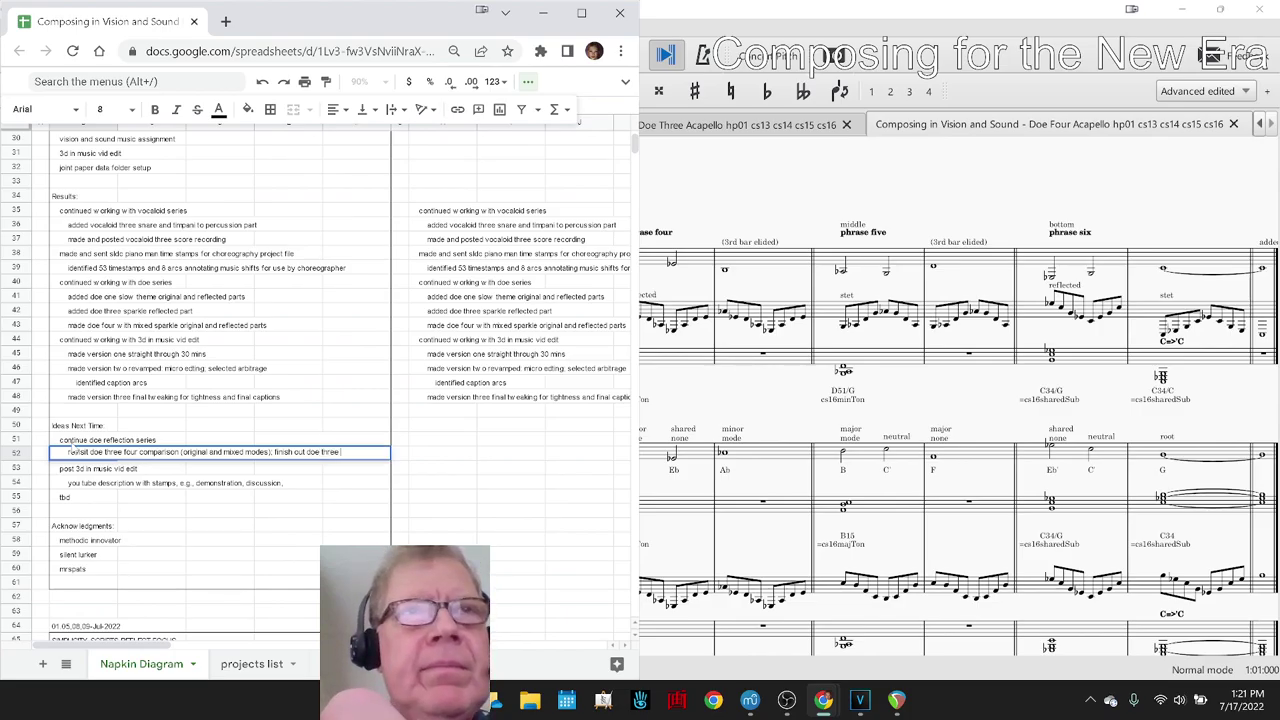
pyautogui.write(' reflect')
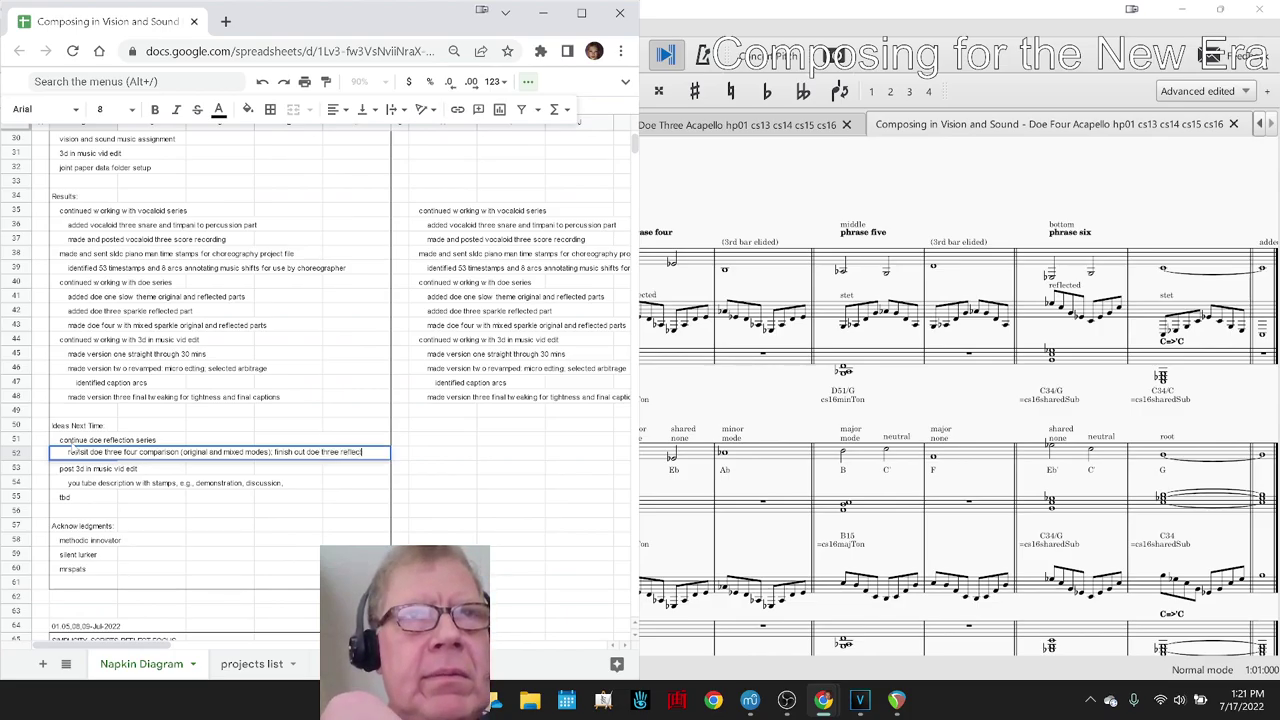
pyautogui.write('ed par')
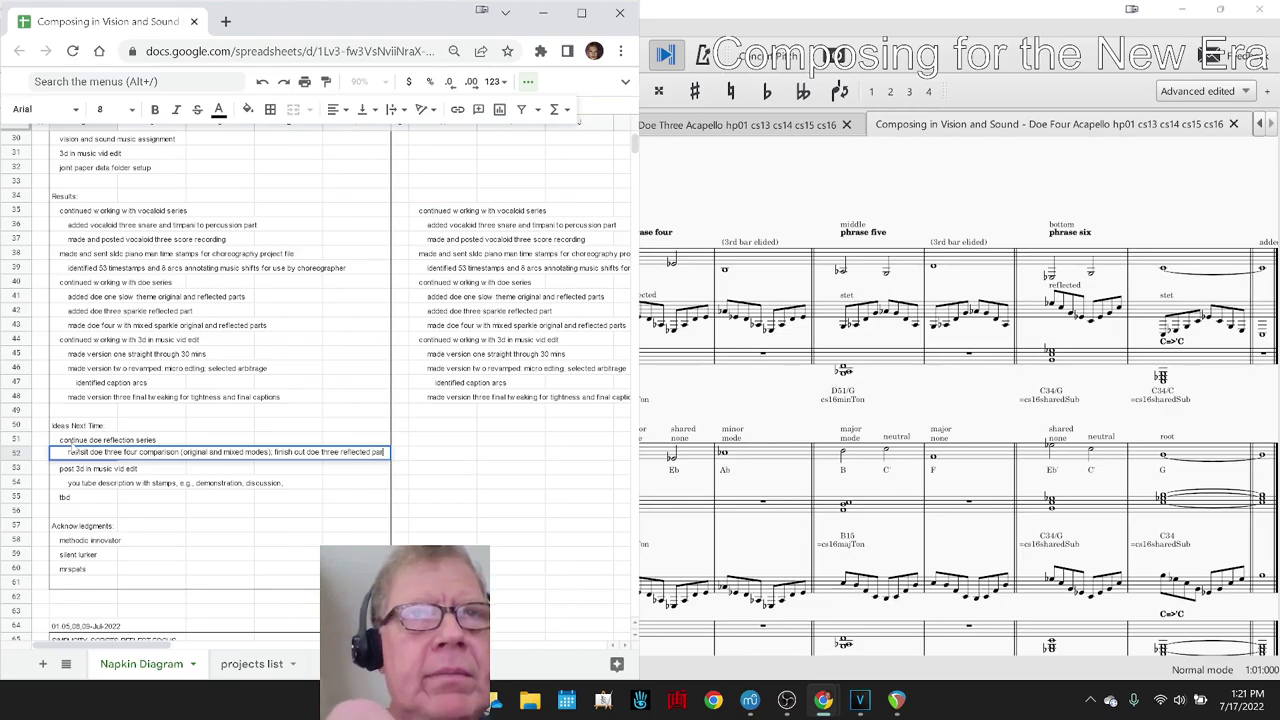
pyautogui.write('t extend')
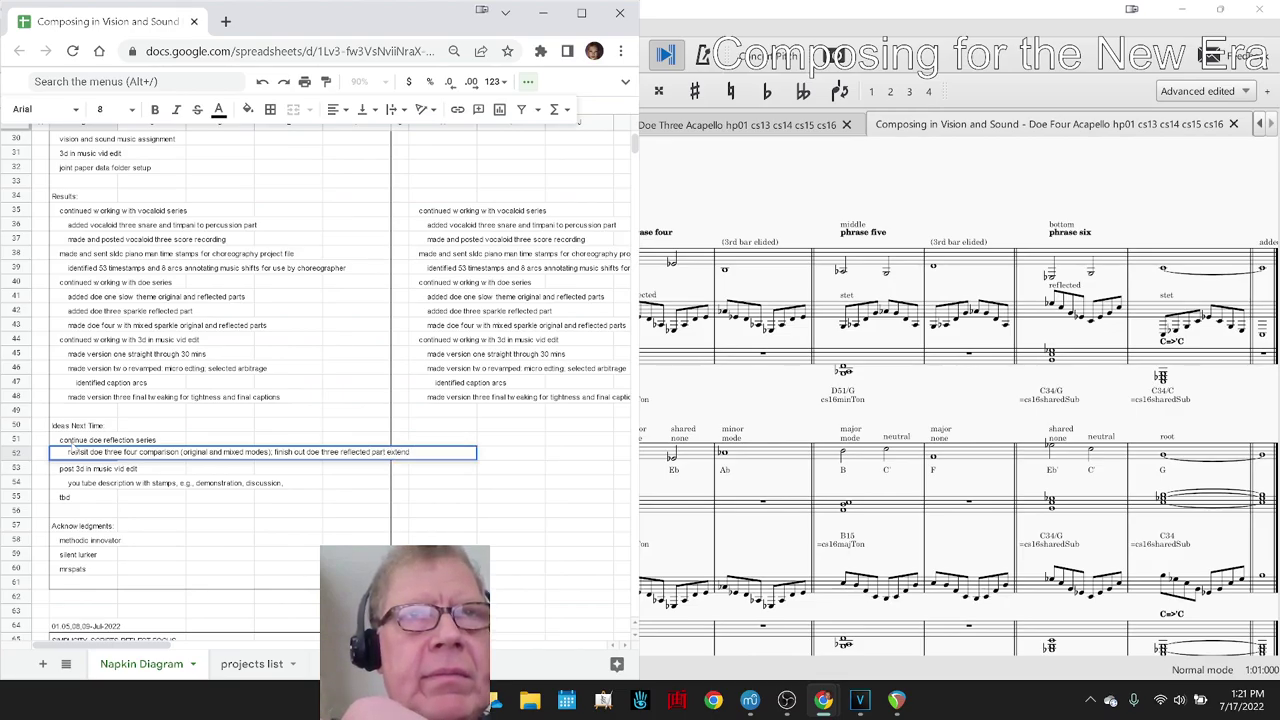
pyautogui.press('BackSpace')
pyautogui.write('sion')
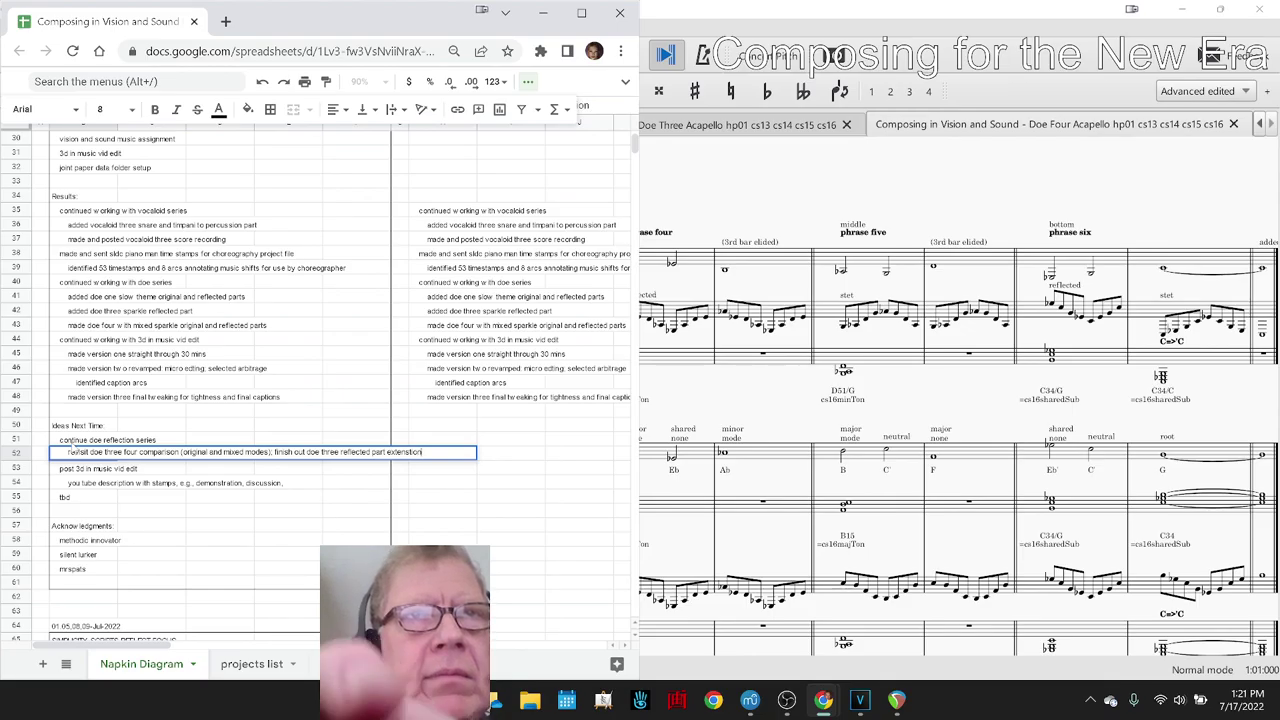
pyautogui.press('BackSpace')
pyautogui.press('BackSpace')
pyautogui.press('BackSpace')
pyautogui.press('BackSpace')
pyautogui.write('tio')
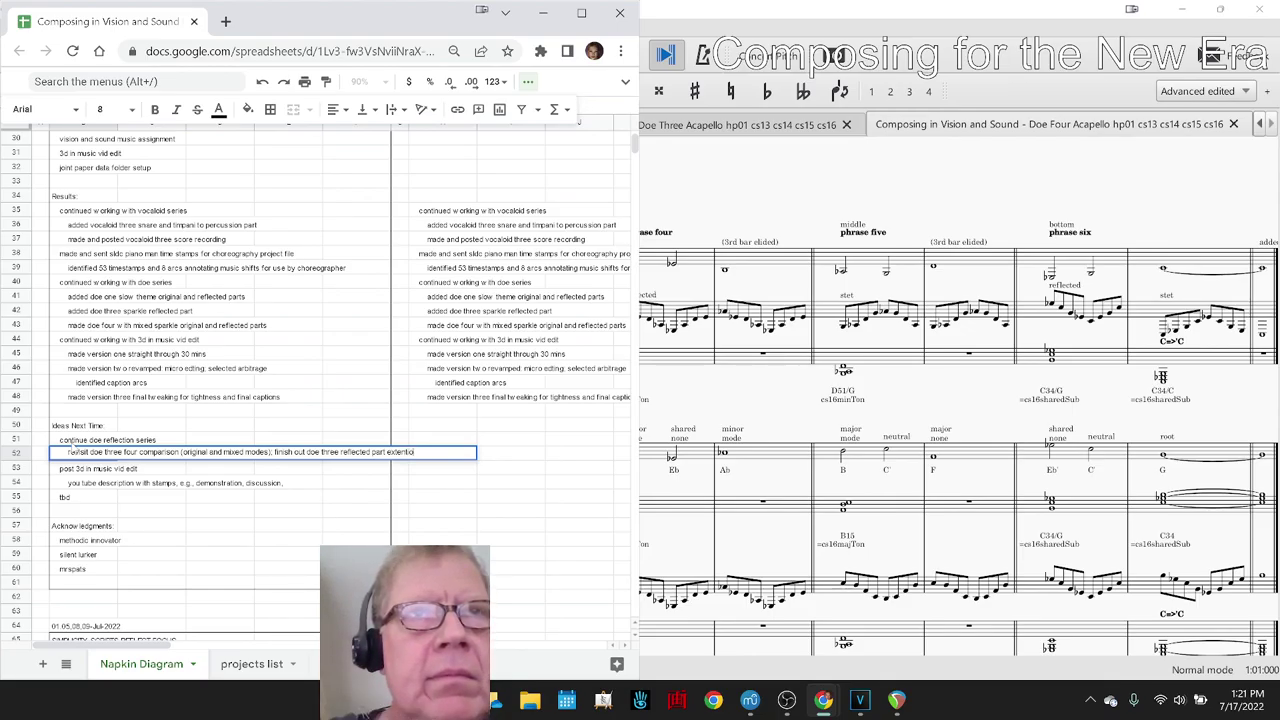
pyautogui.press('Return')
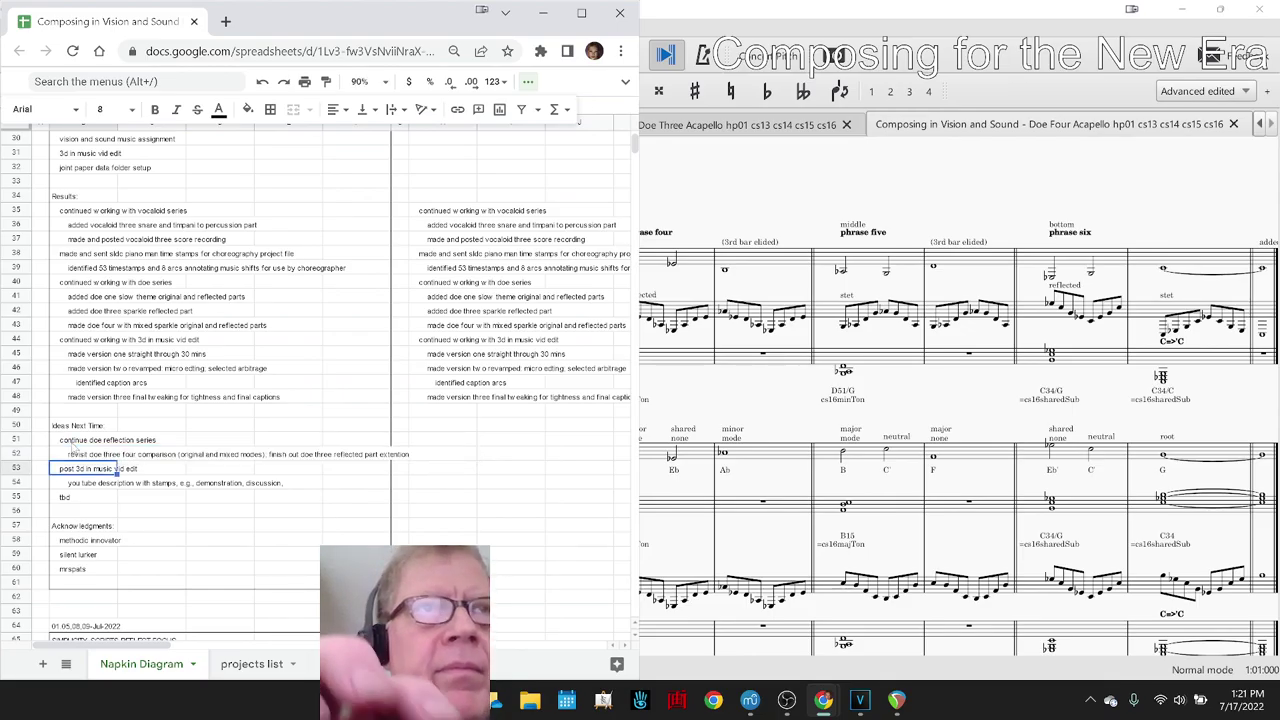
# Review the row 55 tbd and acknowledgment entries, then bring OBS forward showing its stream information
pyautogui.click(65, 497)
pyautogui.scroll(-3, 66, 497)
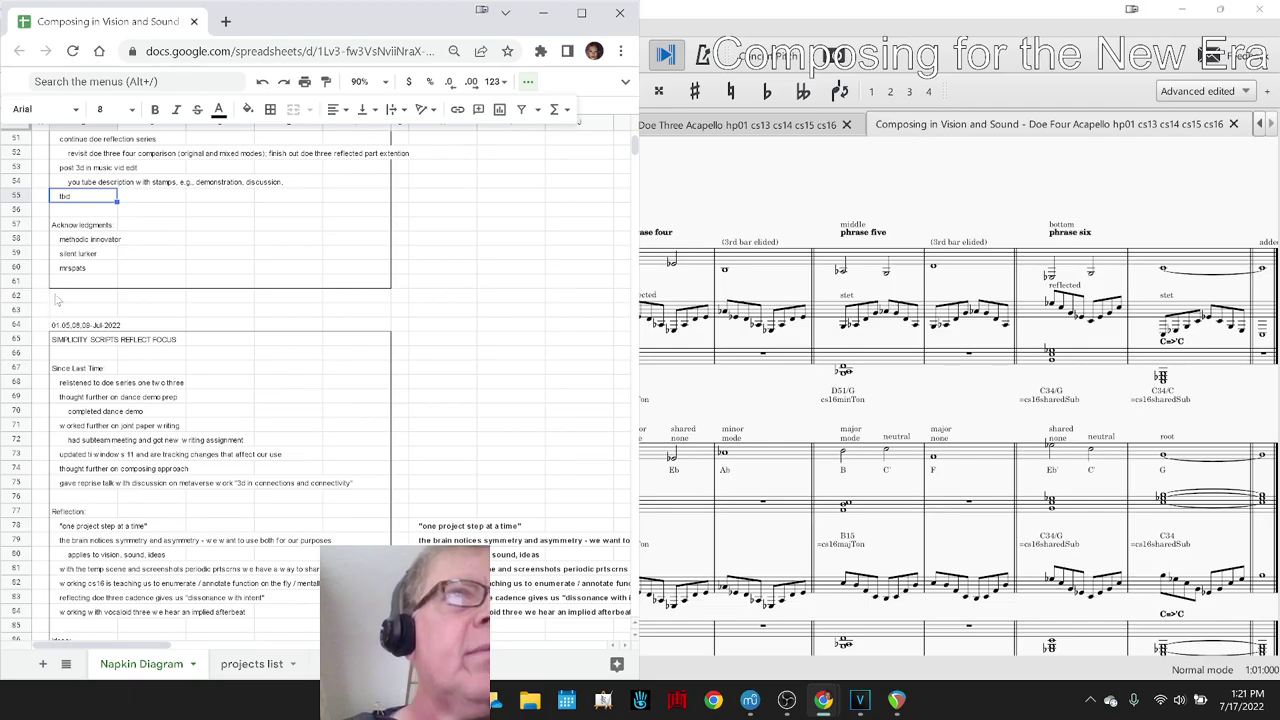
pyautogui.click(79, 257)
pyautogui.click(75, 270)
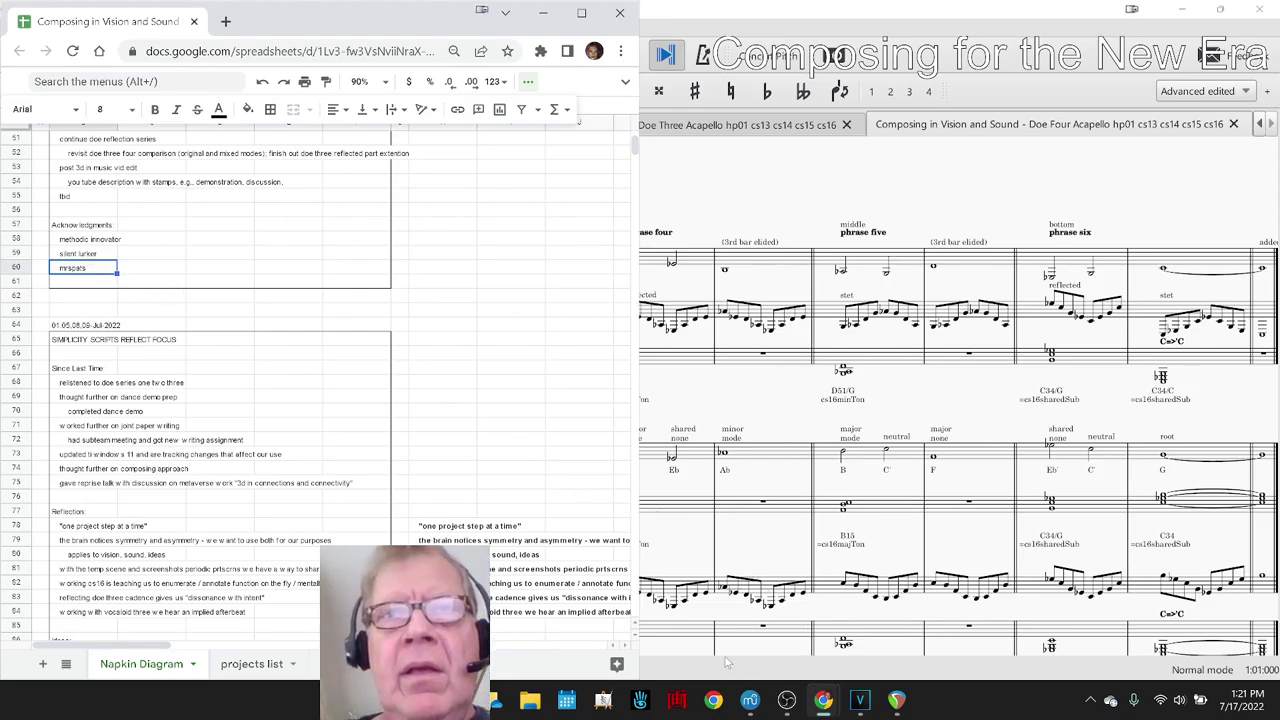
pyautogui.click(787, 700)
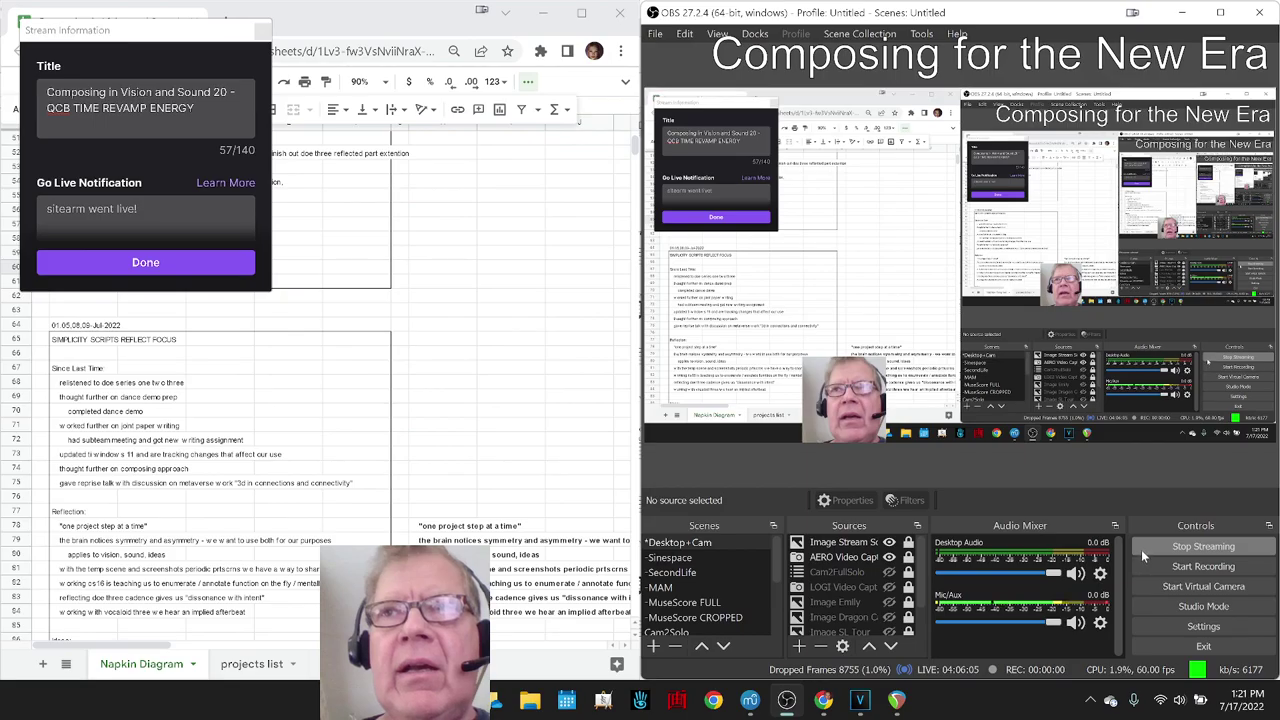